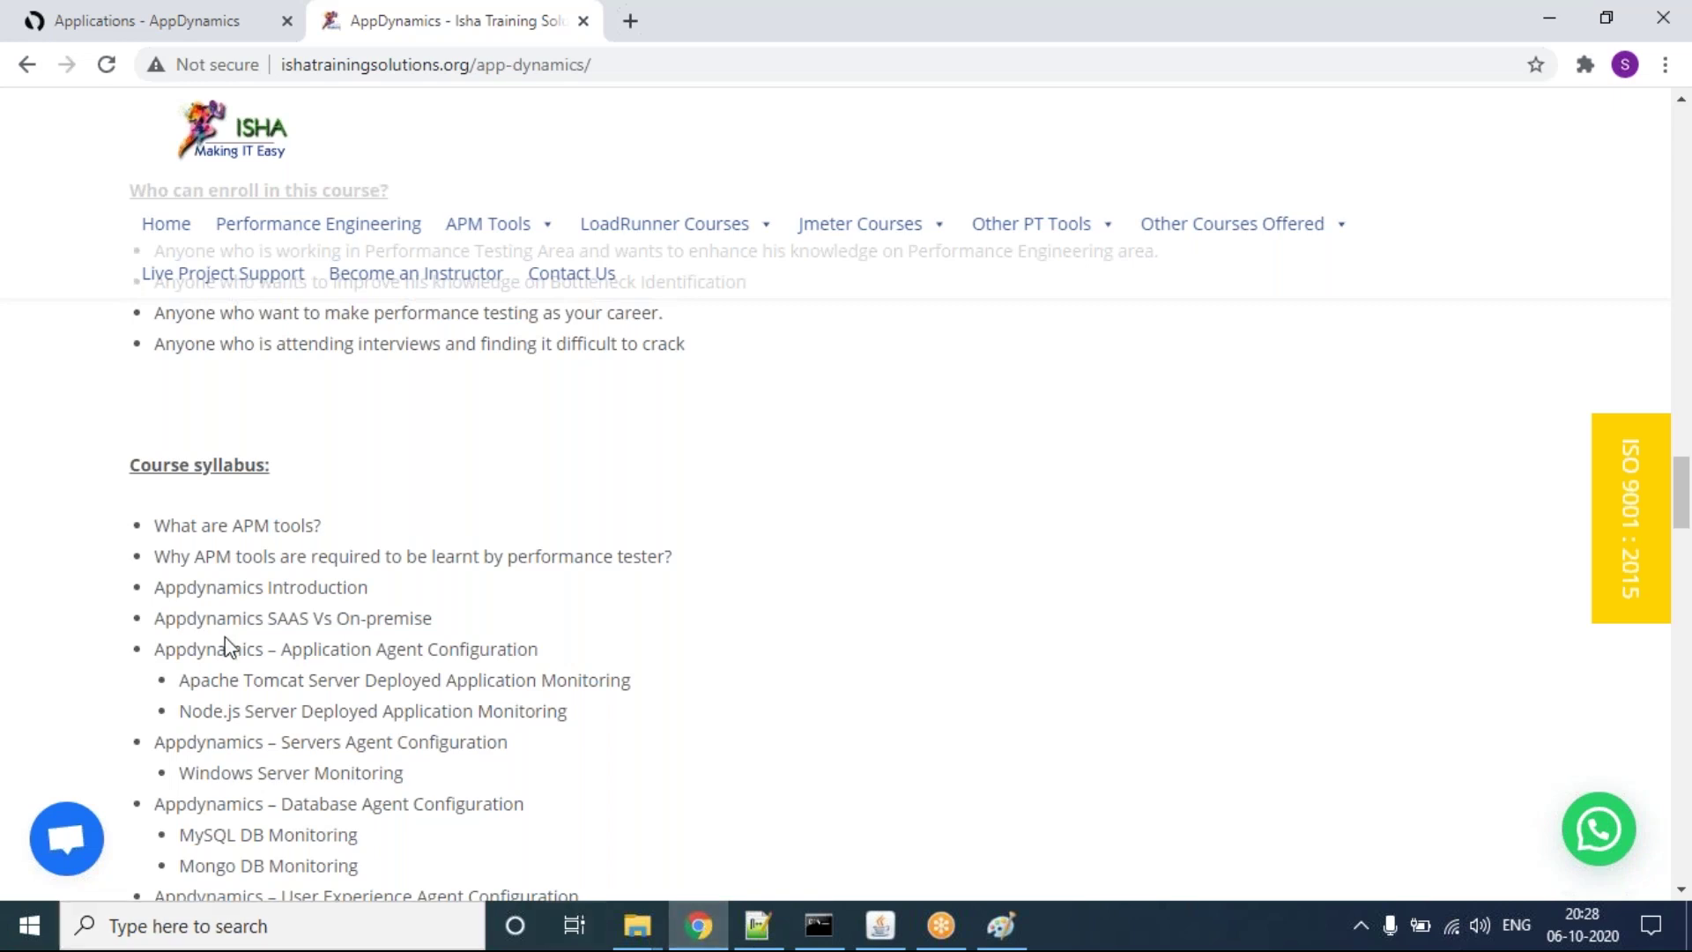
Step: Scroll further through the syllabus topics, then go back to the AppDynamics Applications page
scroll(278, 531, down, 1)
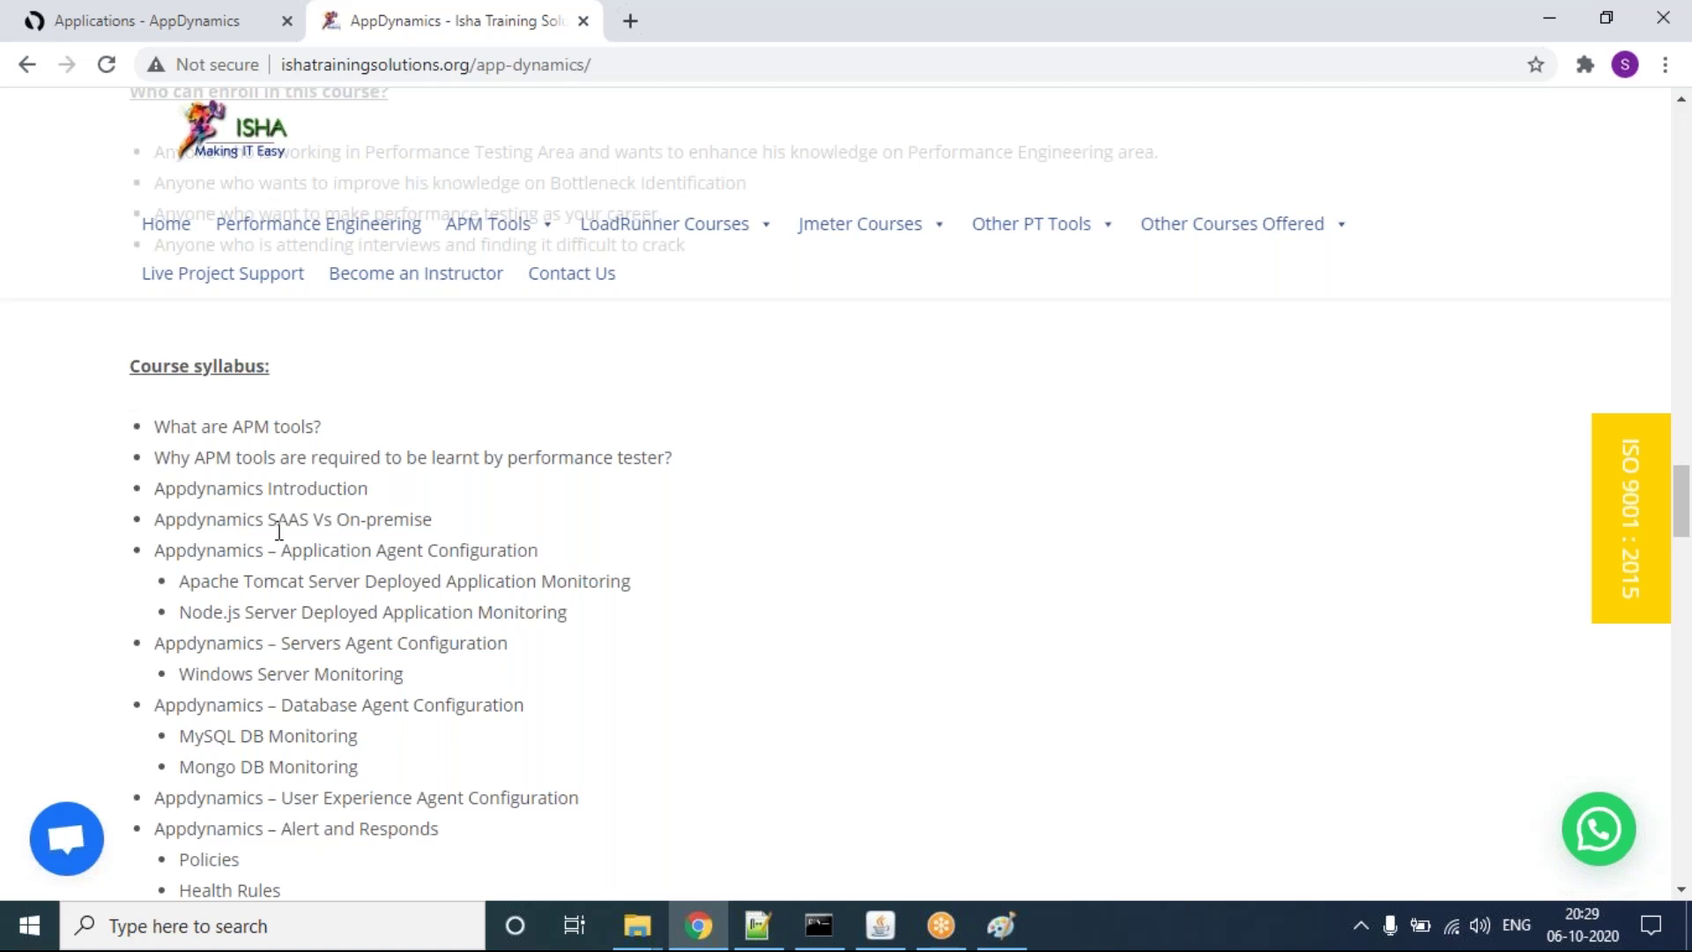
scroll(279, 530, down, 2)
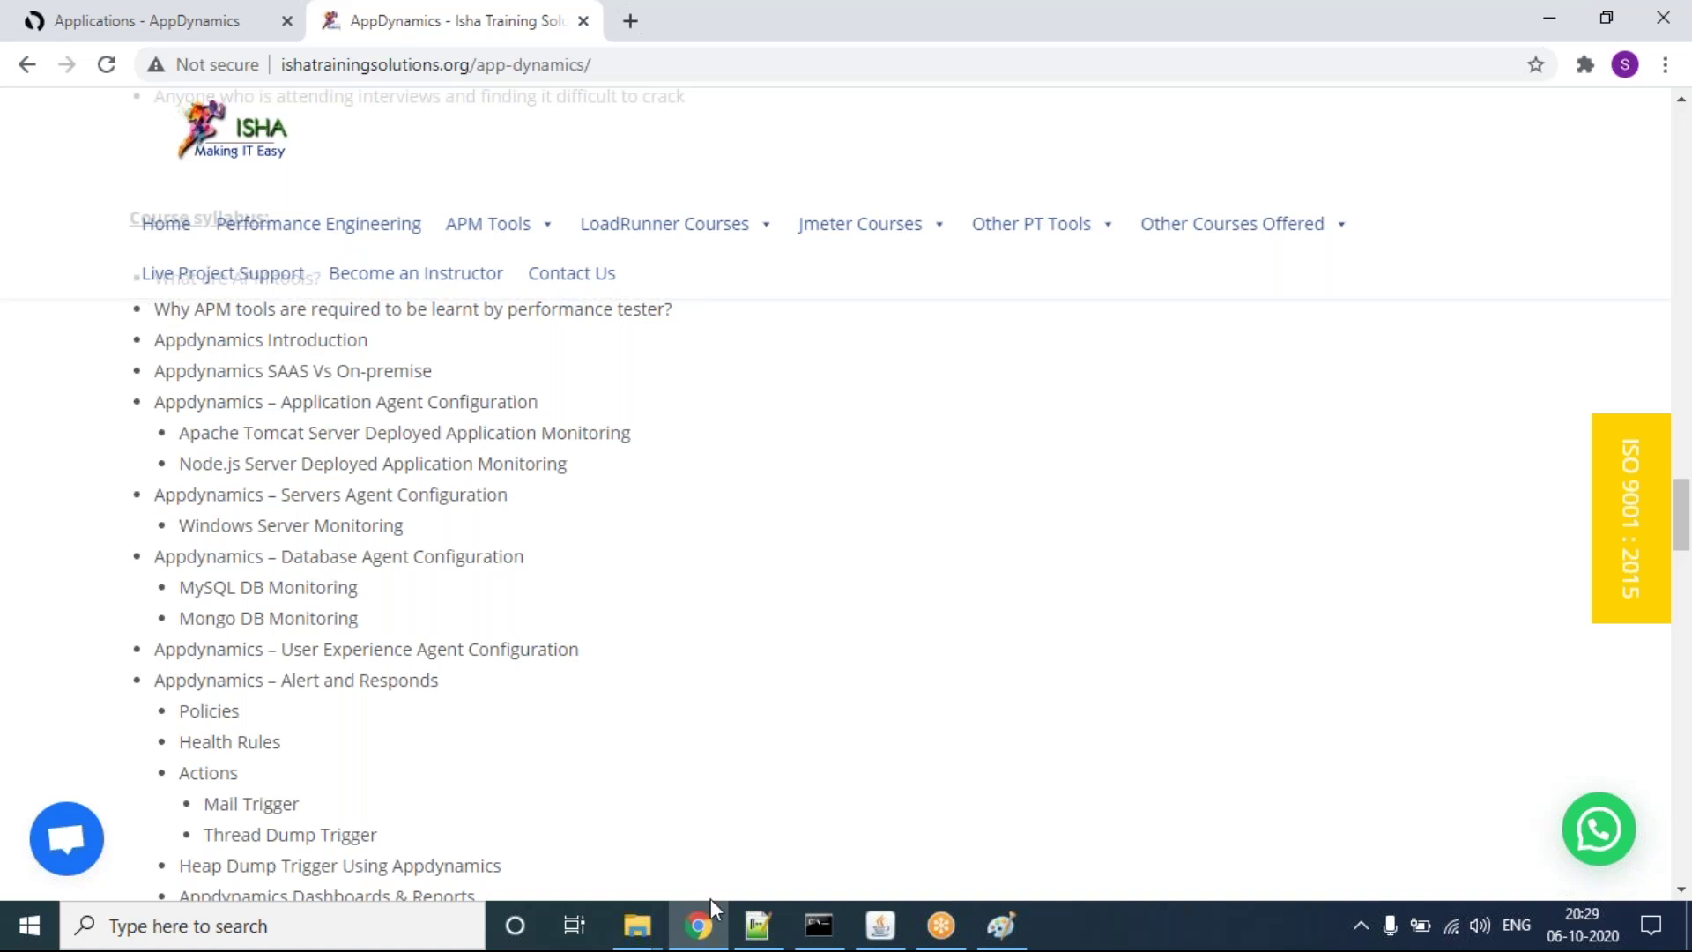
click(132, 35)
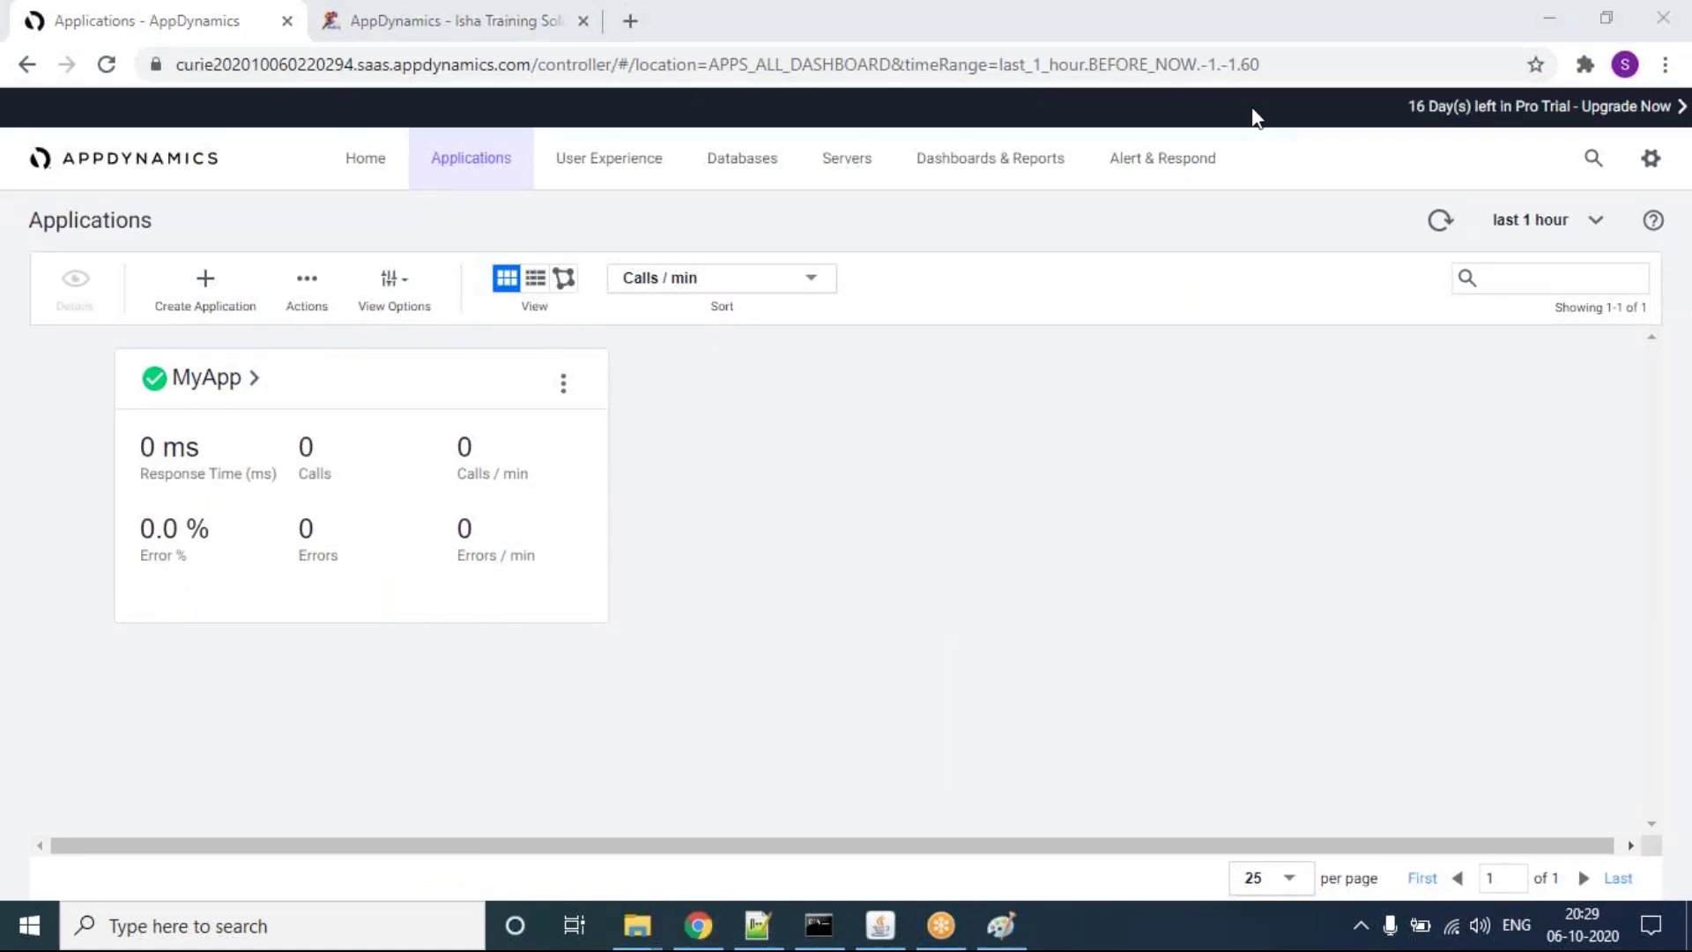
Step: Change the time range from last 1 hour to 3 hours and open the MyApp dashboard
click(1530, 236)
click(1530, 236)
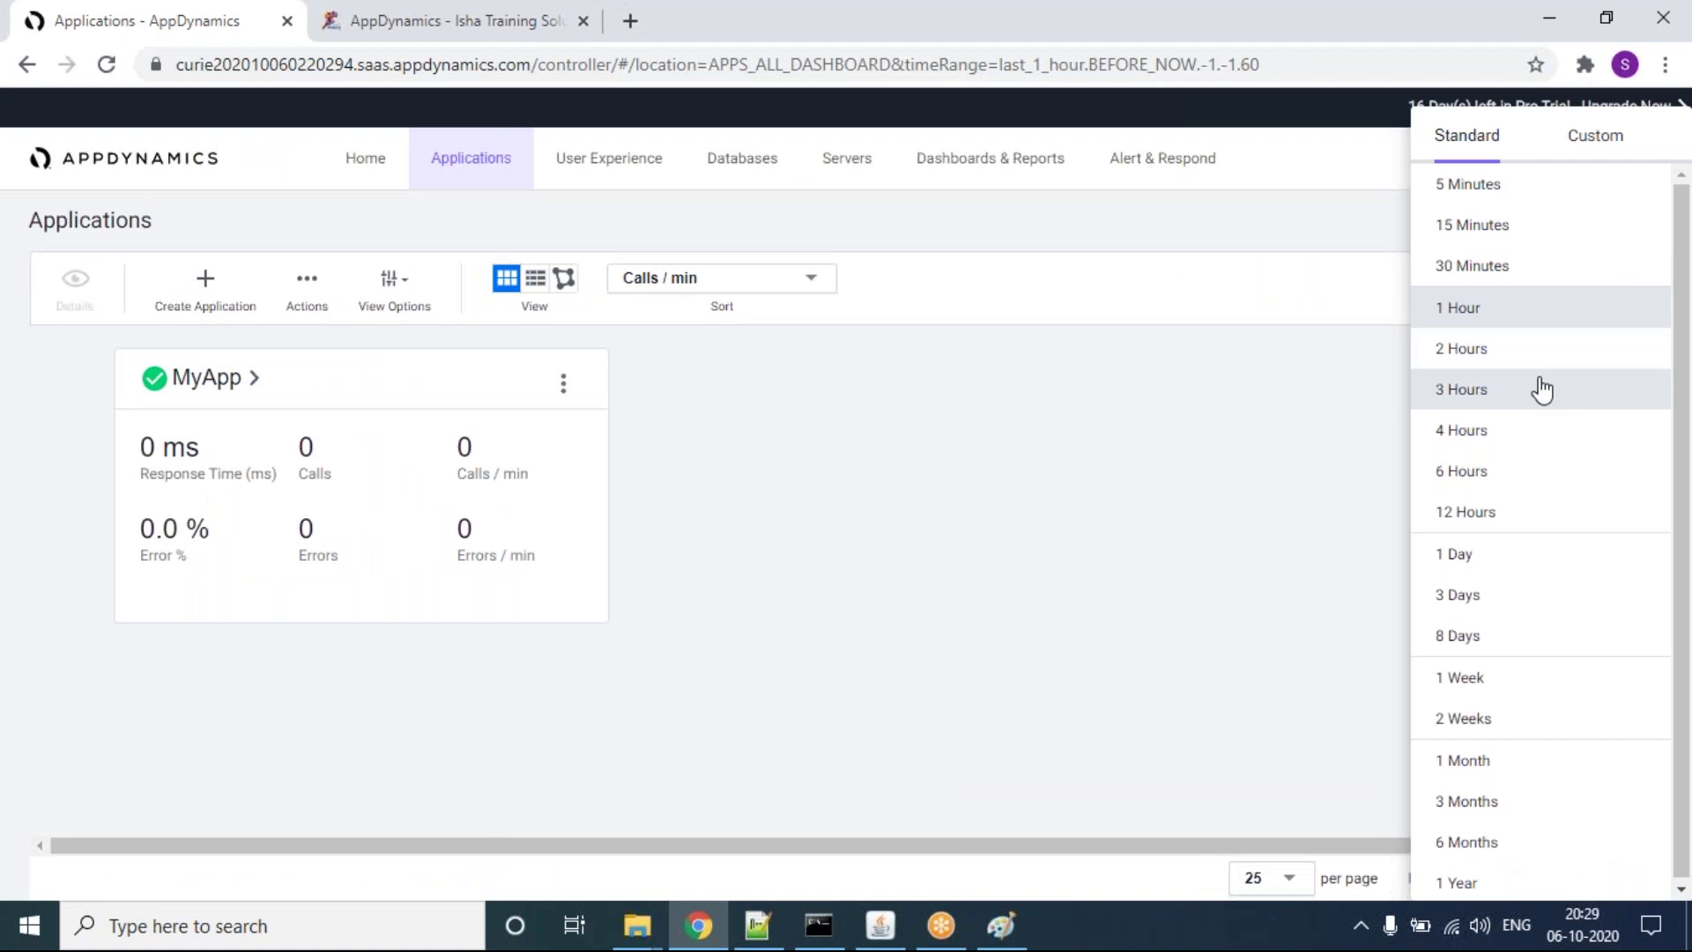
click(1536, 385)
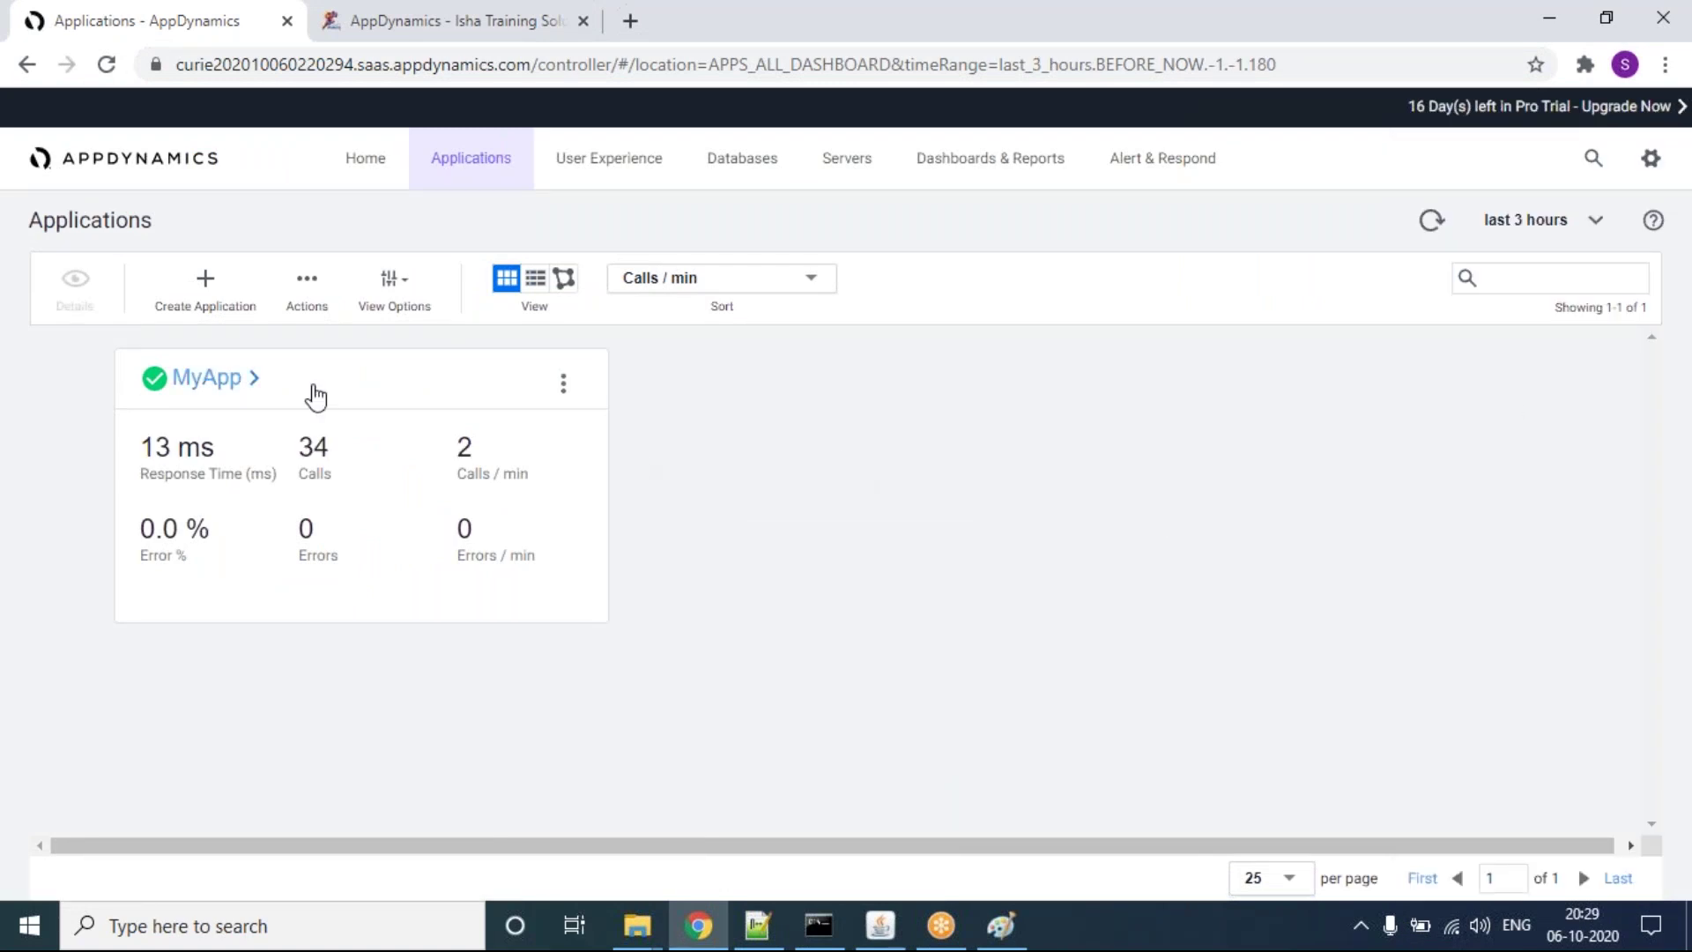
click(234, 377)
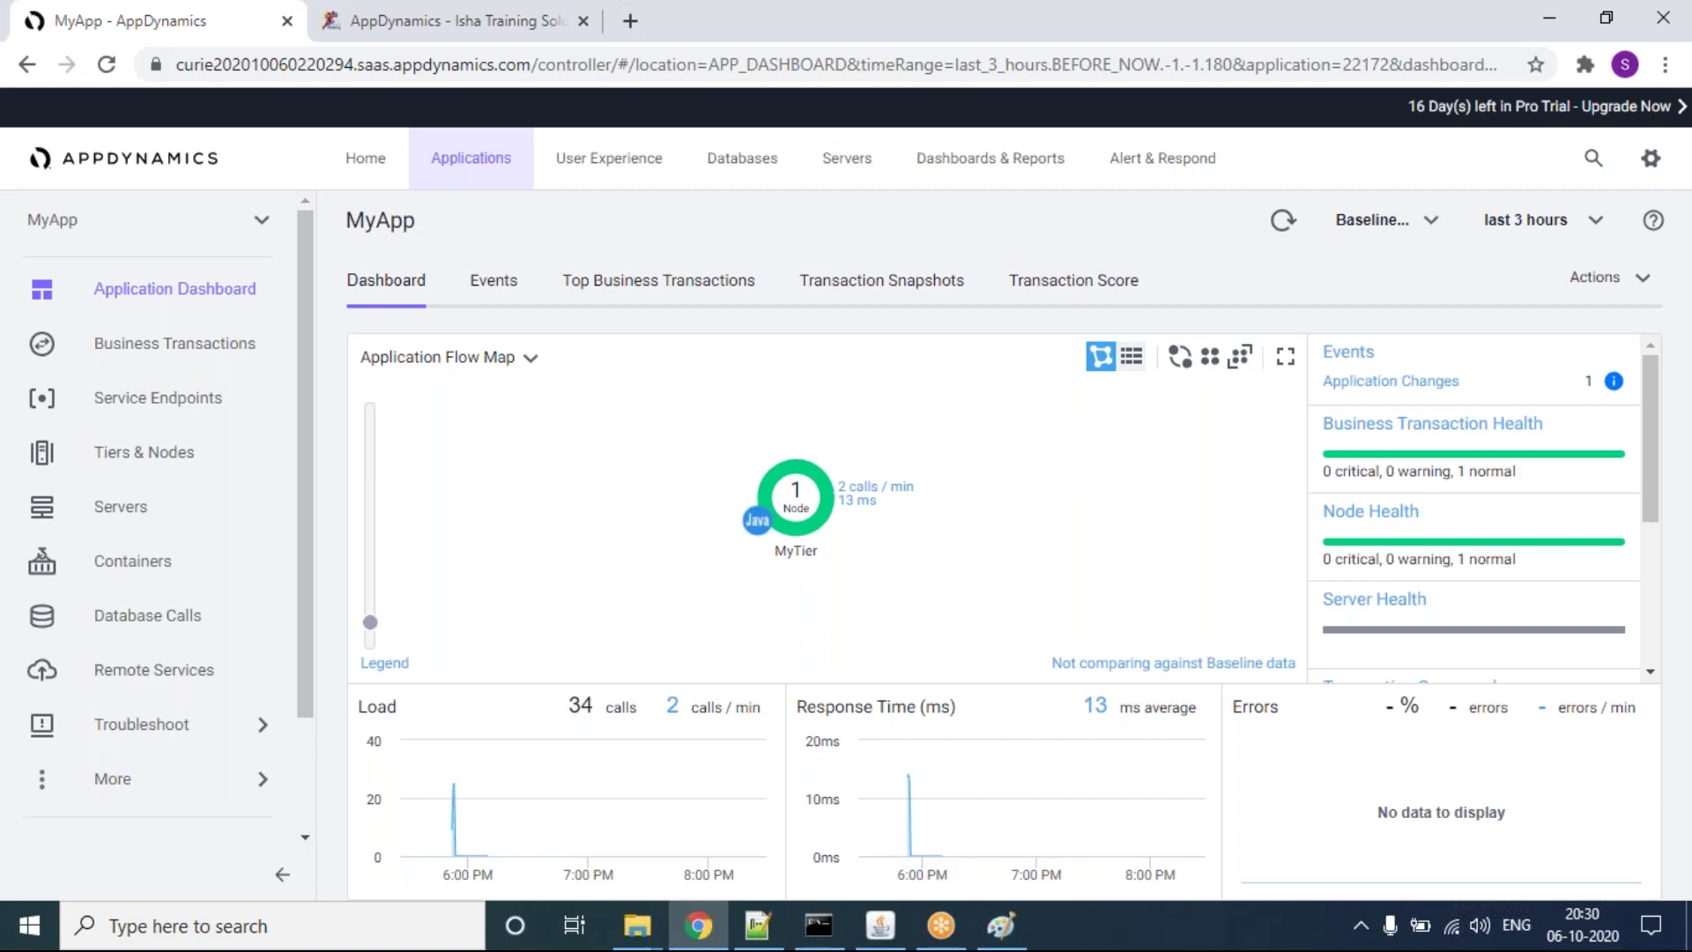
Step: Show MyApp's Business Transactions with /jpetstore/actions and dismiss the info note with 'Ok, got it'
click(227, 348)
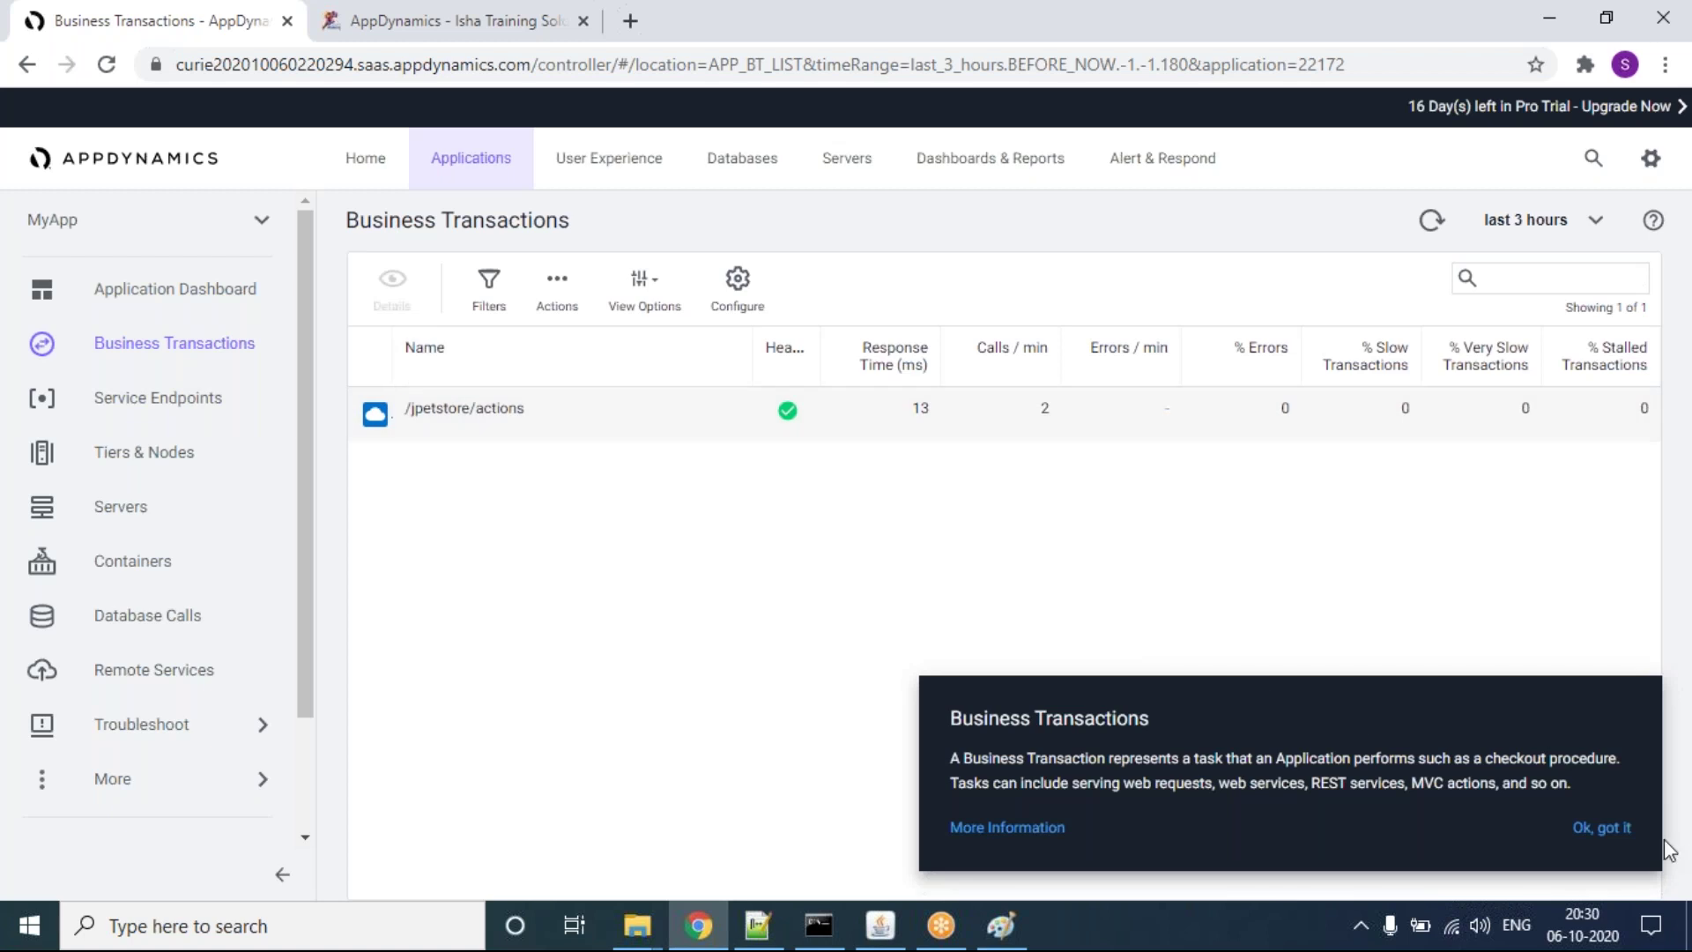
click(1603, 828)
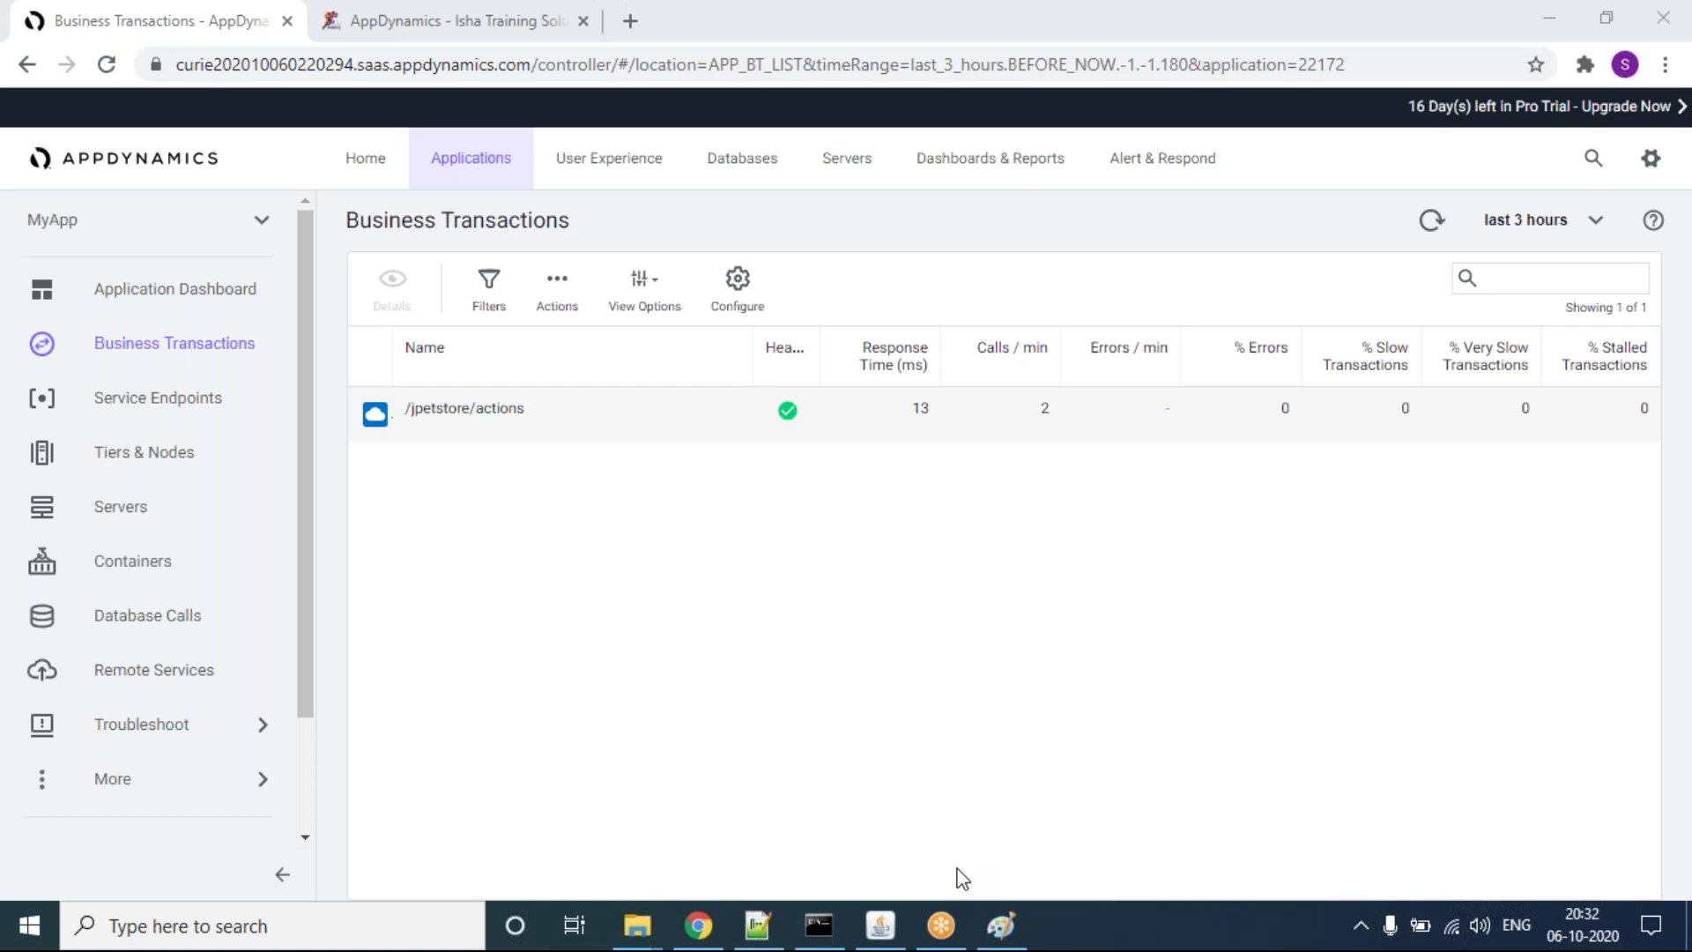
Step: In Notepad++, write 'Application agent' with indented sub-items 'Apache tomcat' and 'Node JS'
click(757, 925)
key(Return)
key(Return)
key(Return)
key(Return)
text(A)
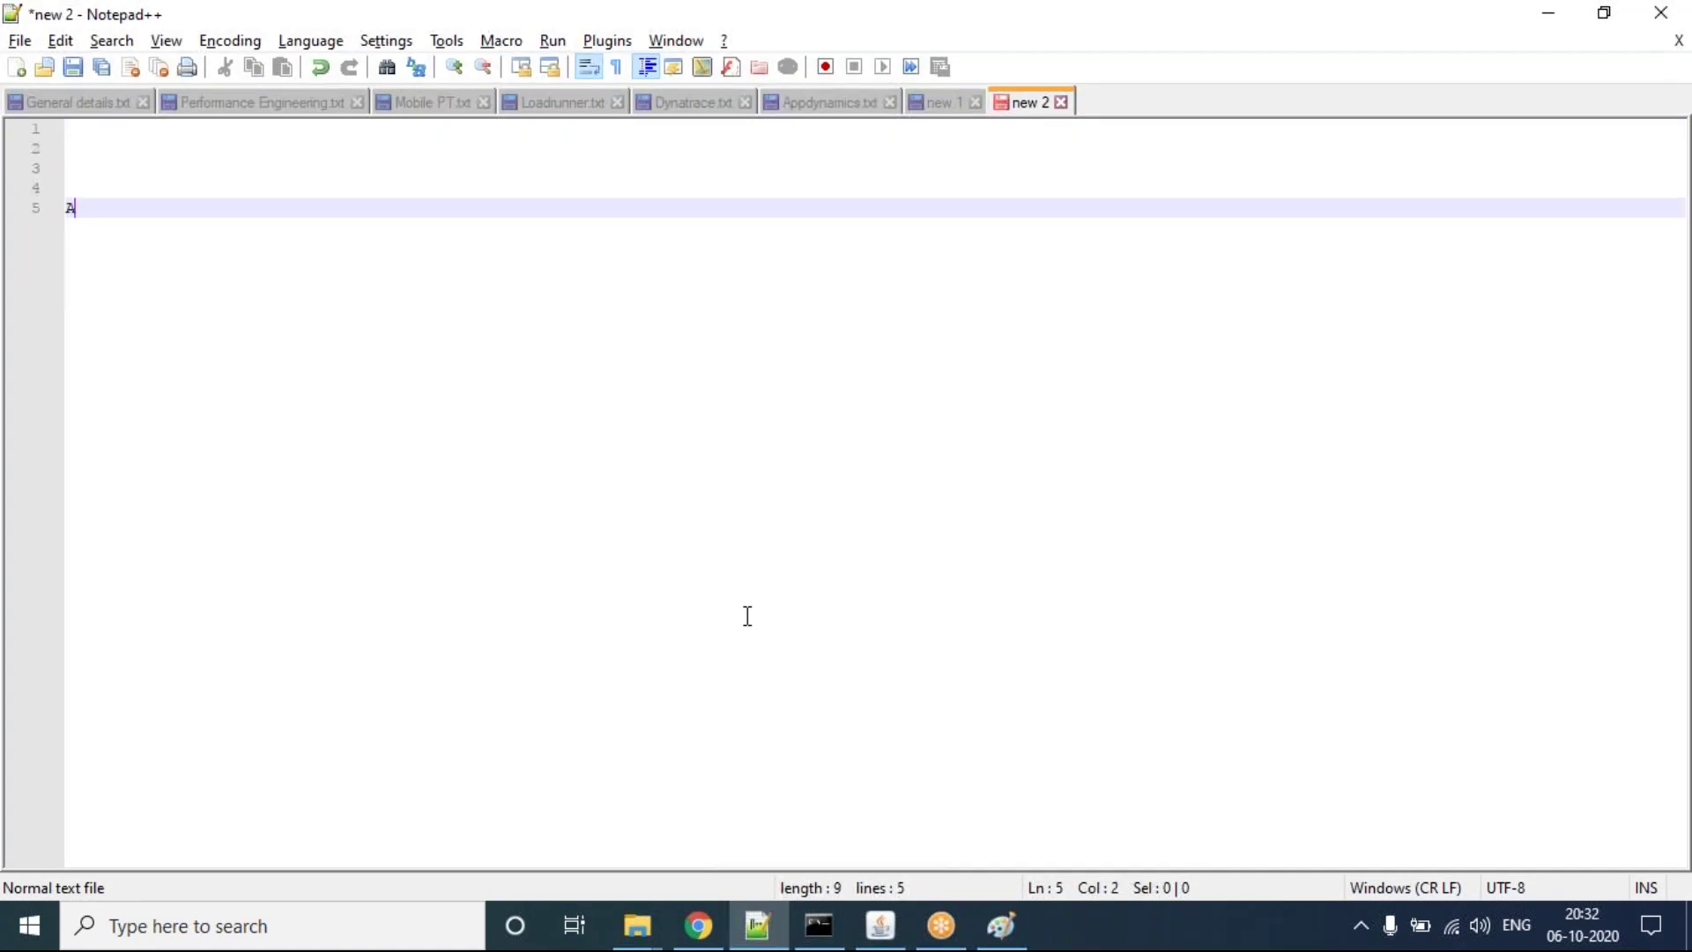
text(pplication agent)
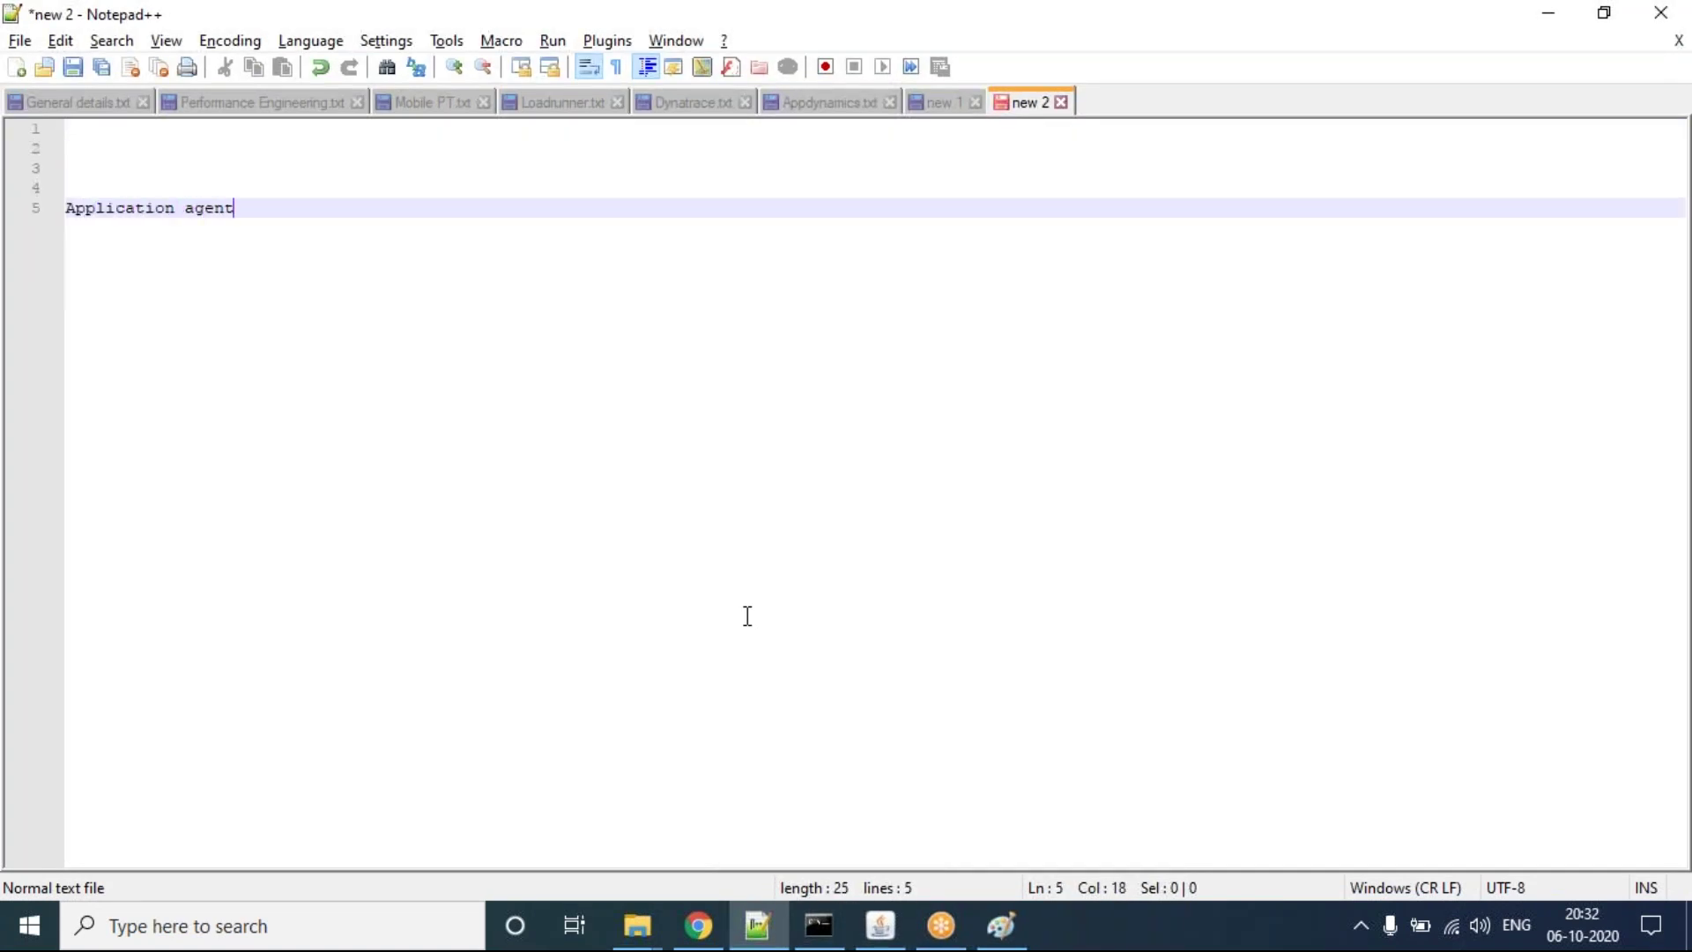
key(Return)
key(Return)
key(Tab)
text(Apache tomcat)
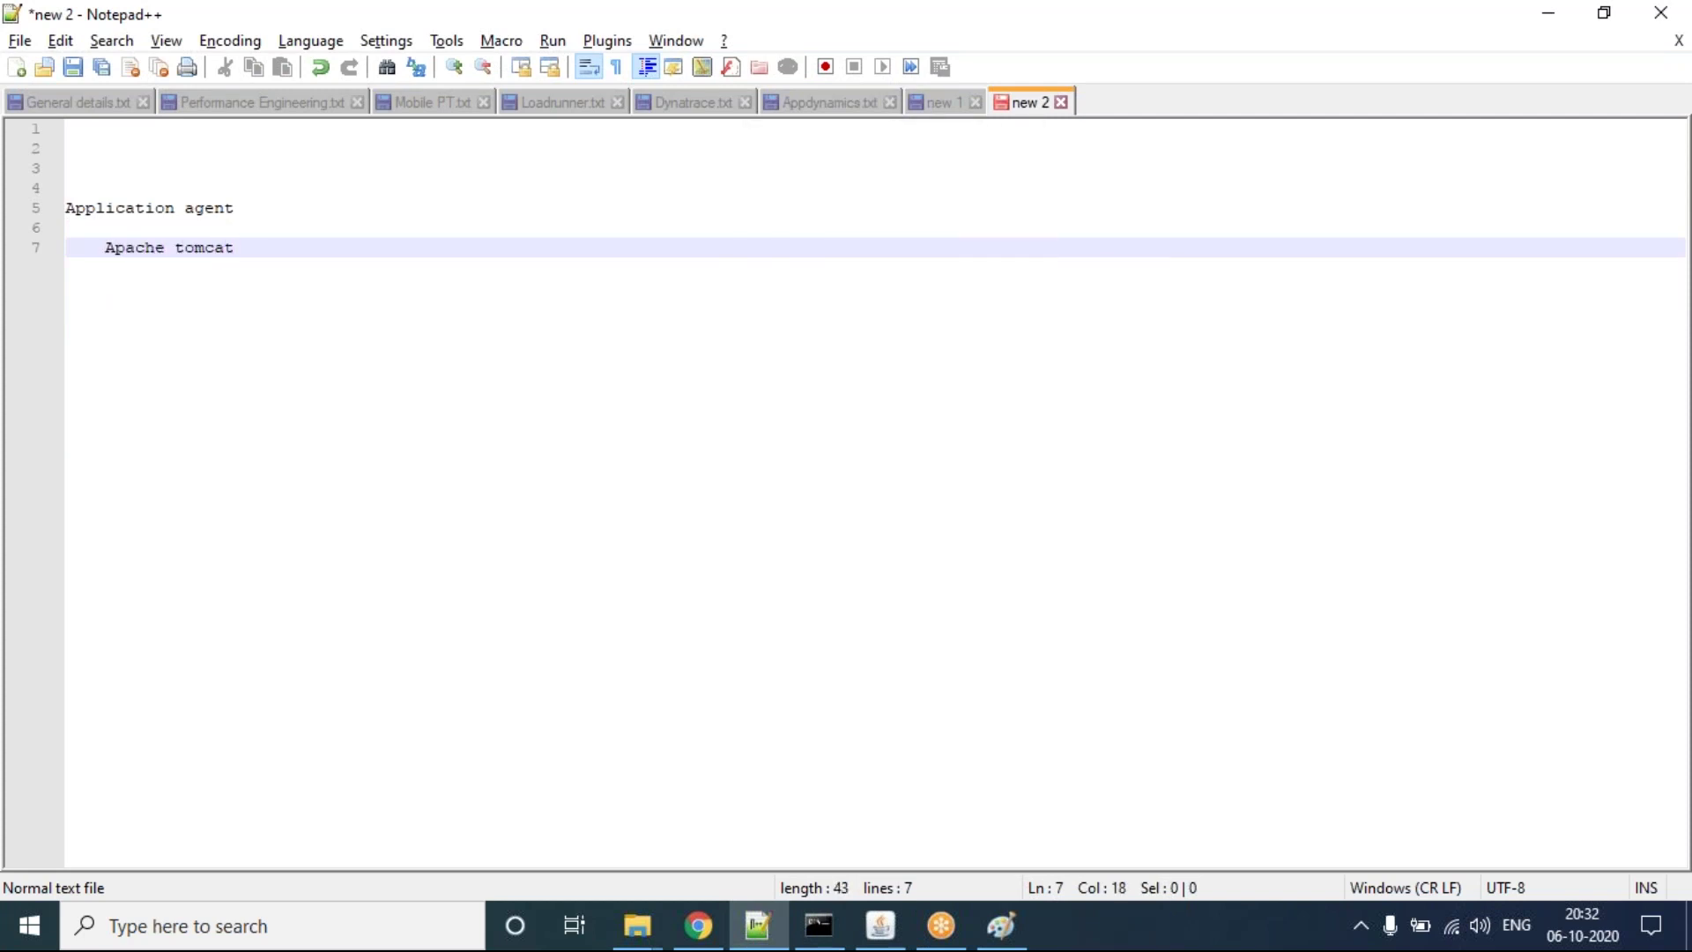
key(Return)
text(Node JS)
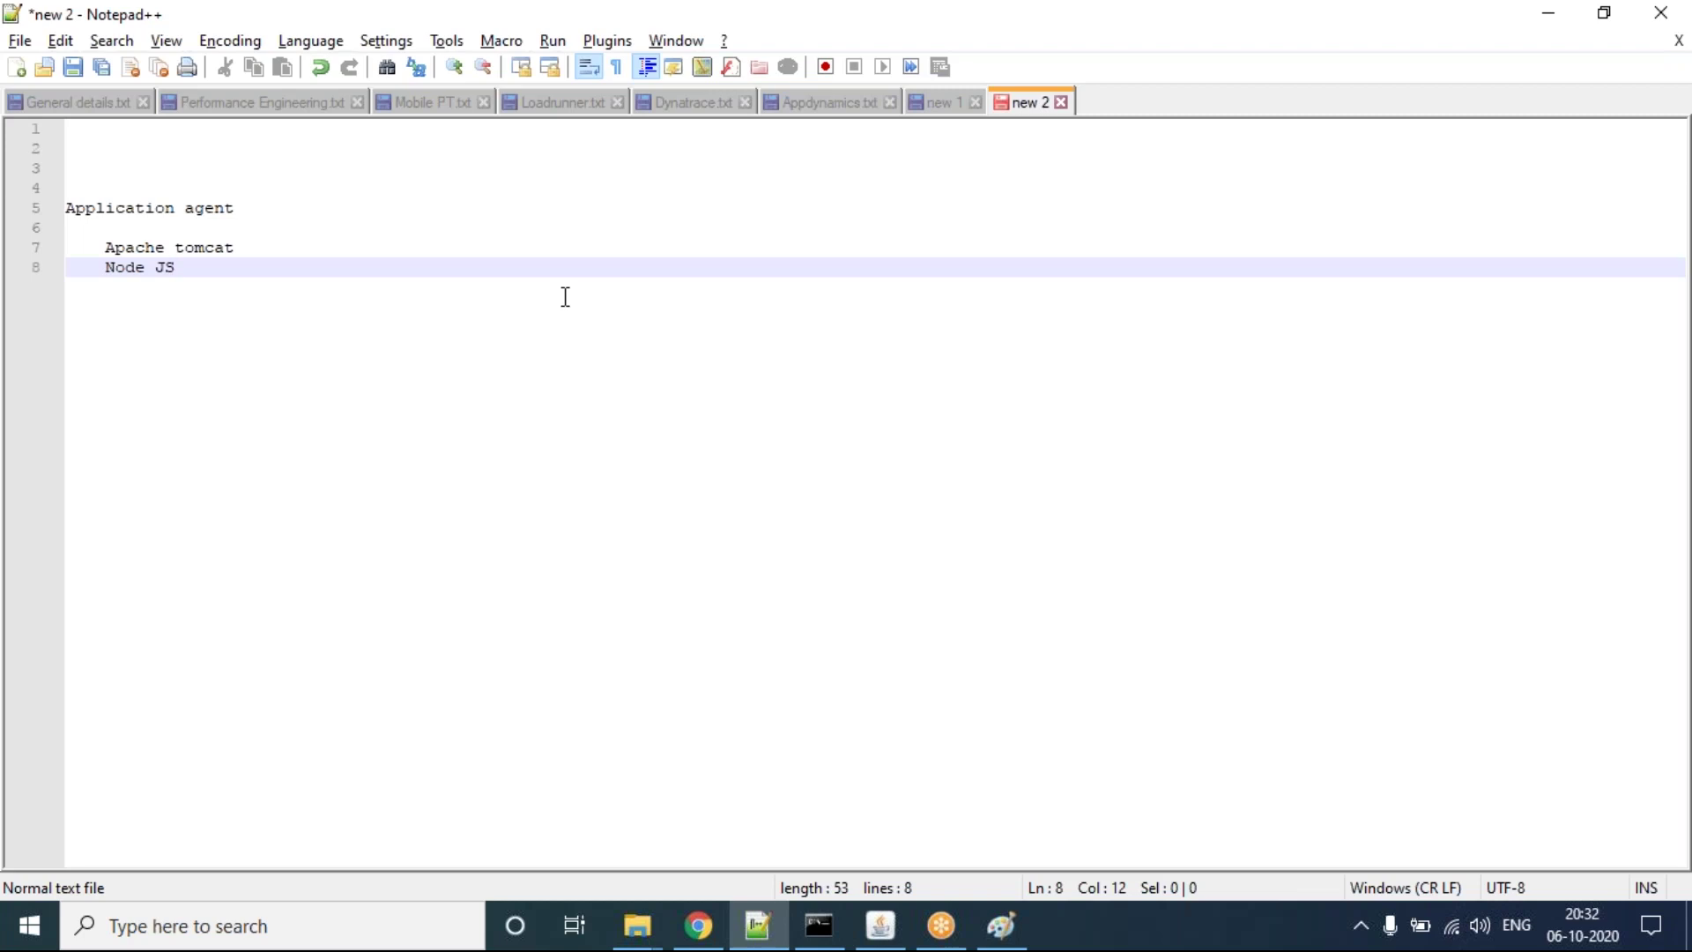
key(Return)
key(Return)
key(BackSpace)
Step: Add the headings 'Machine agent' and 'User experience' to the note
text(Machine agent)
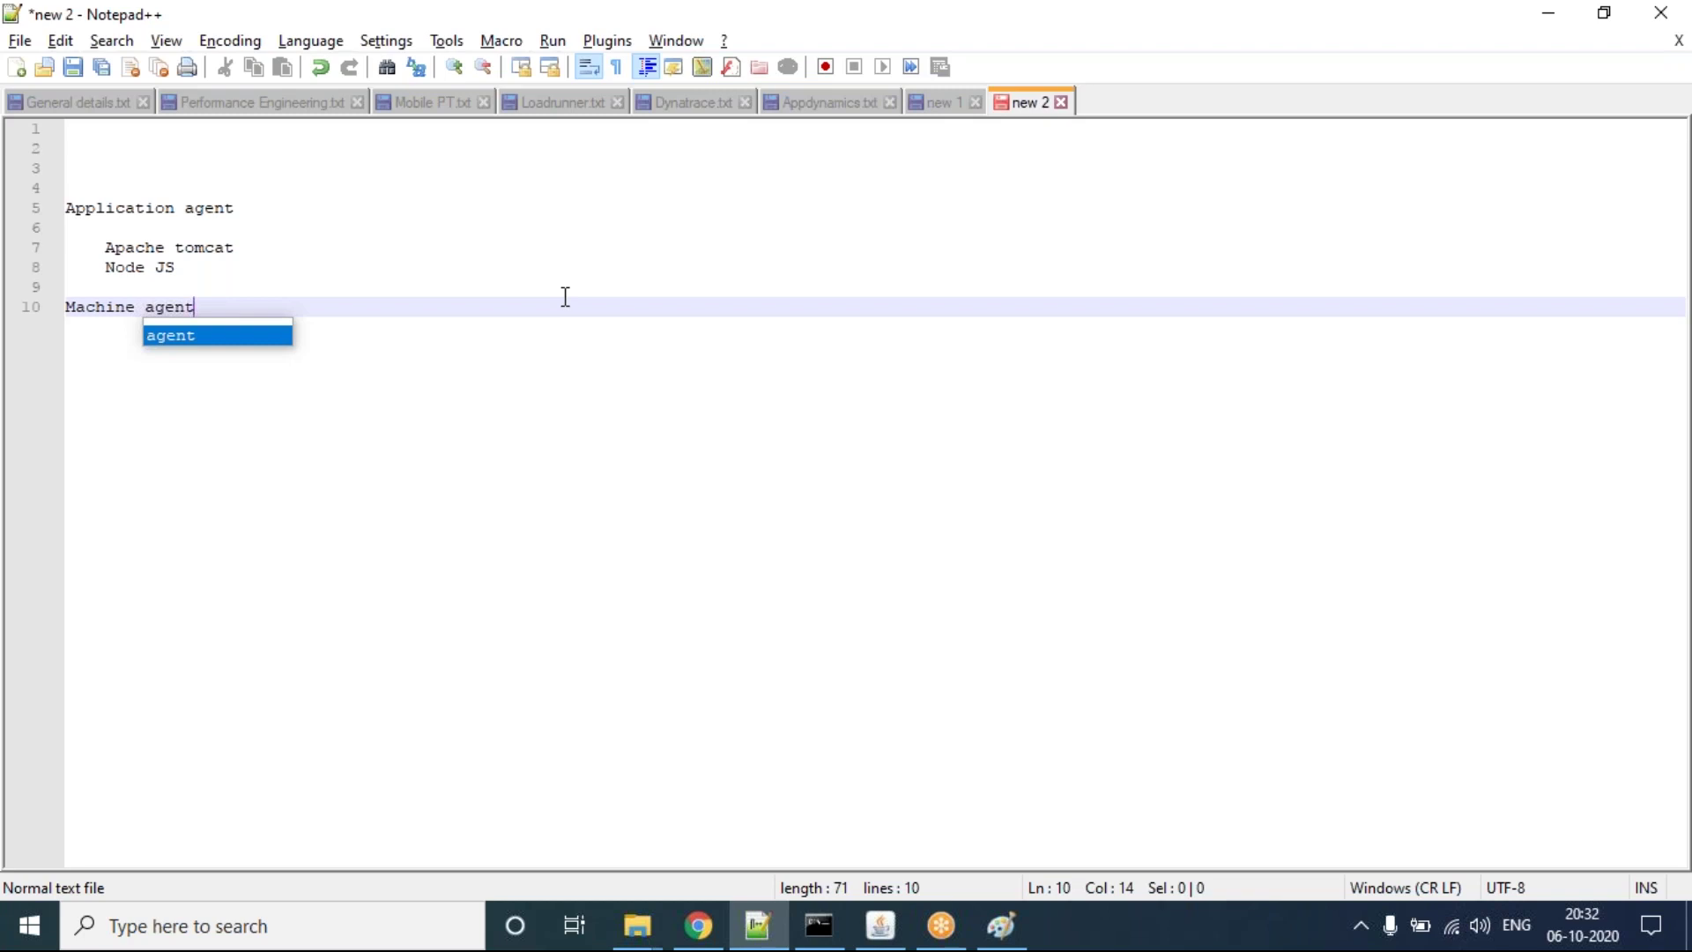
key(Return)
key(Return)
key(Return)
key(Return)
text(User experice)
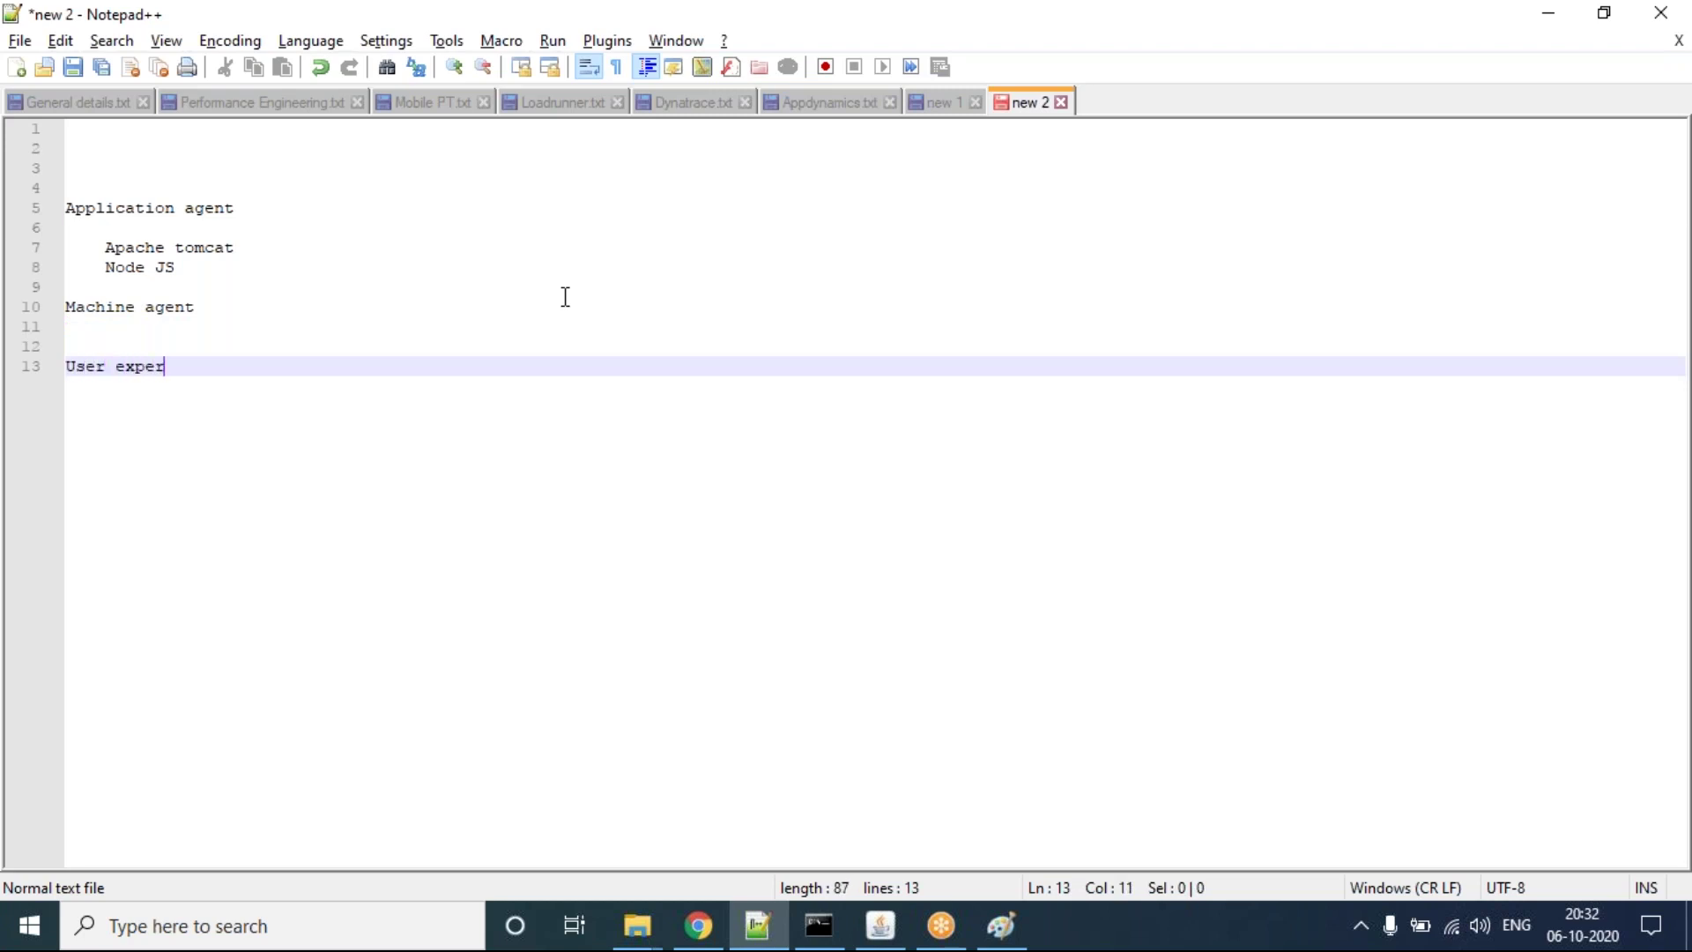
key(BackSpace)
key(BackSpace)
text(ene)
key(BackSpace)
text(ce)
key(Return)
key(Return)
key(Return)
Step: Add 'Database' with indented sub-items 'MYSQL' and 'Mongo', then return to the browser
text(Data)
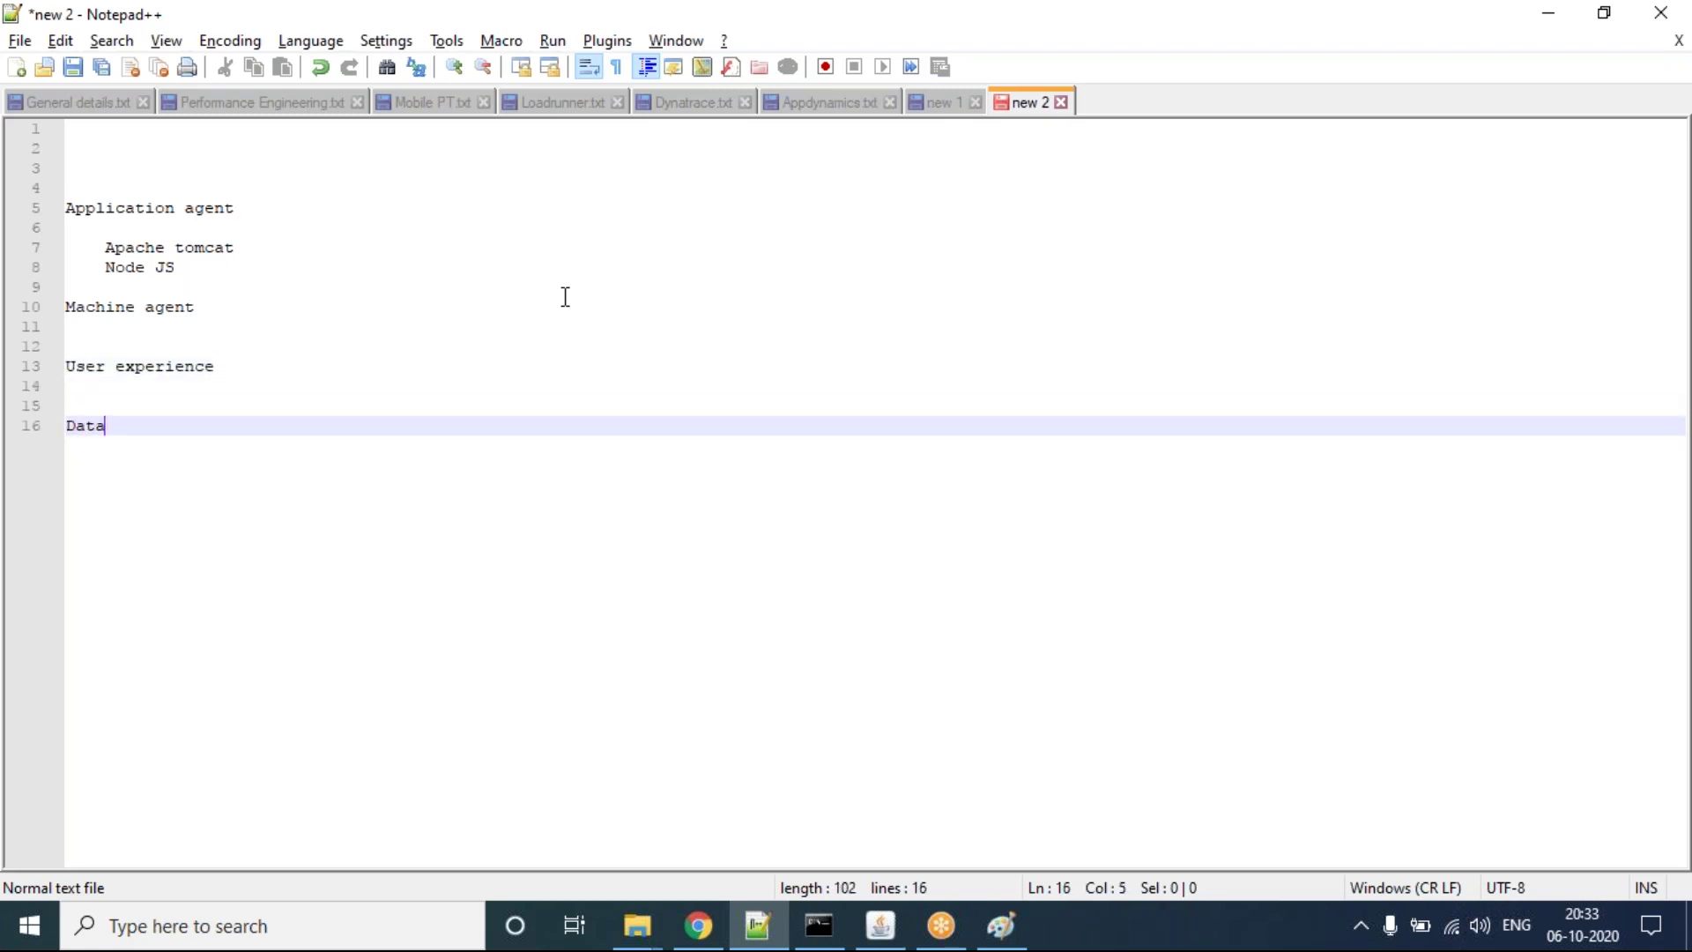
text(base)
key(Return)
key(Return)
key(Tab)
text(MYSQL)
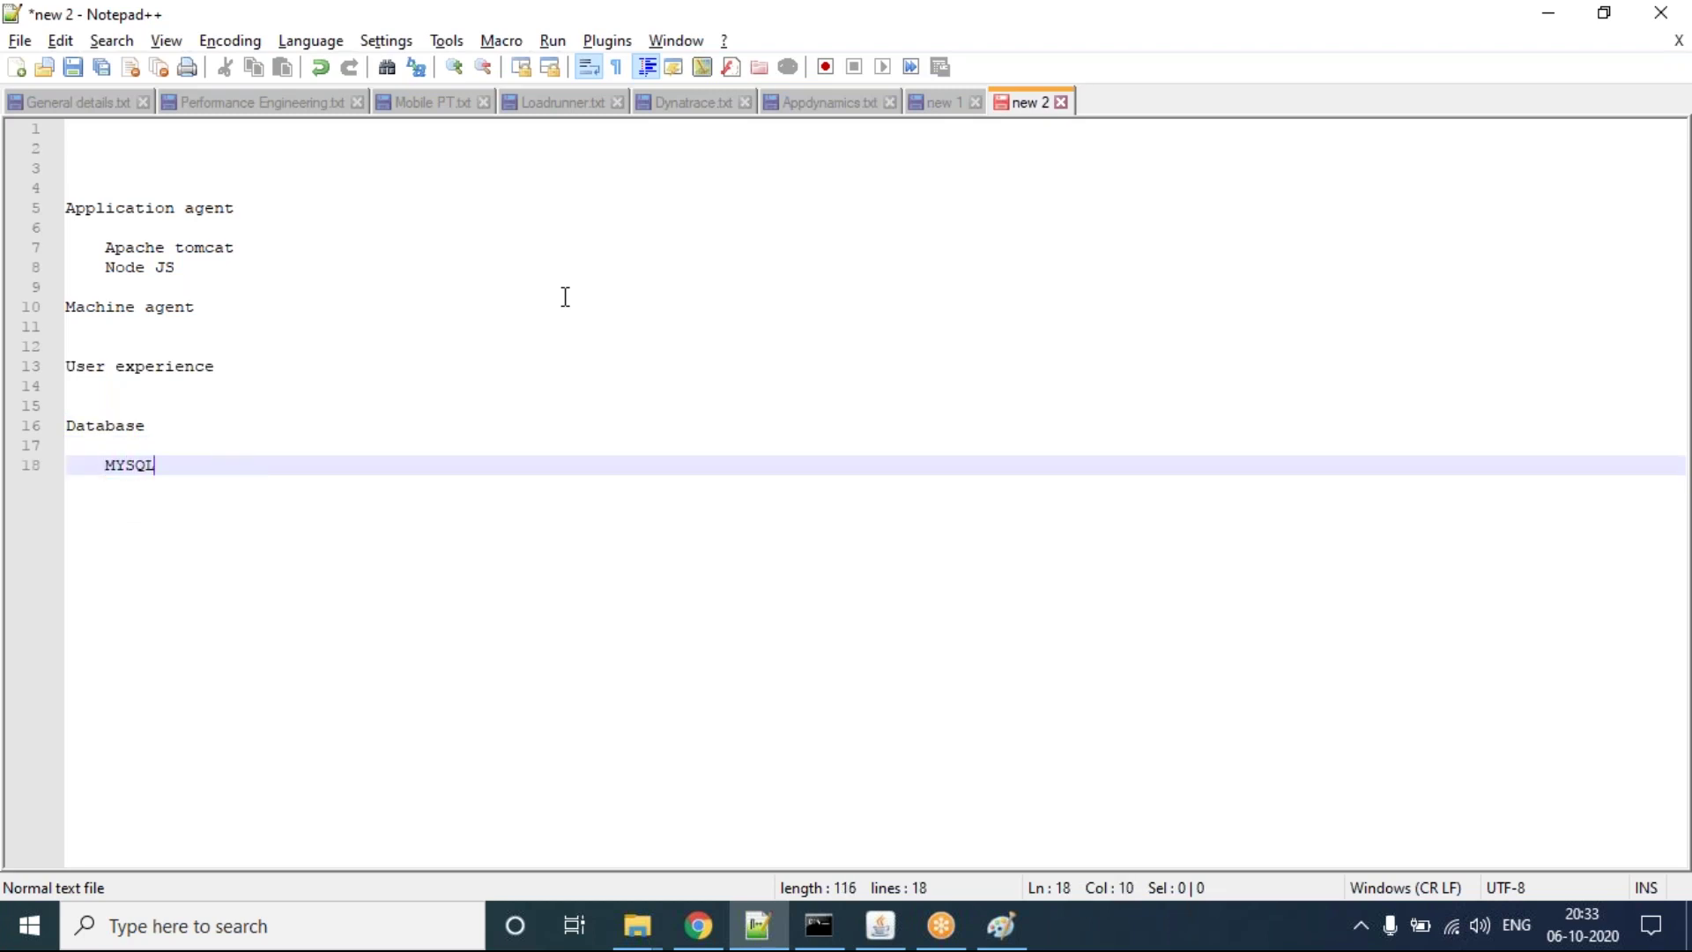
key(Return)
text(Mongo)
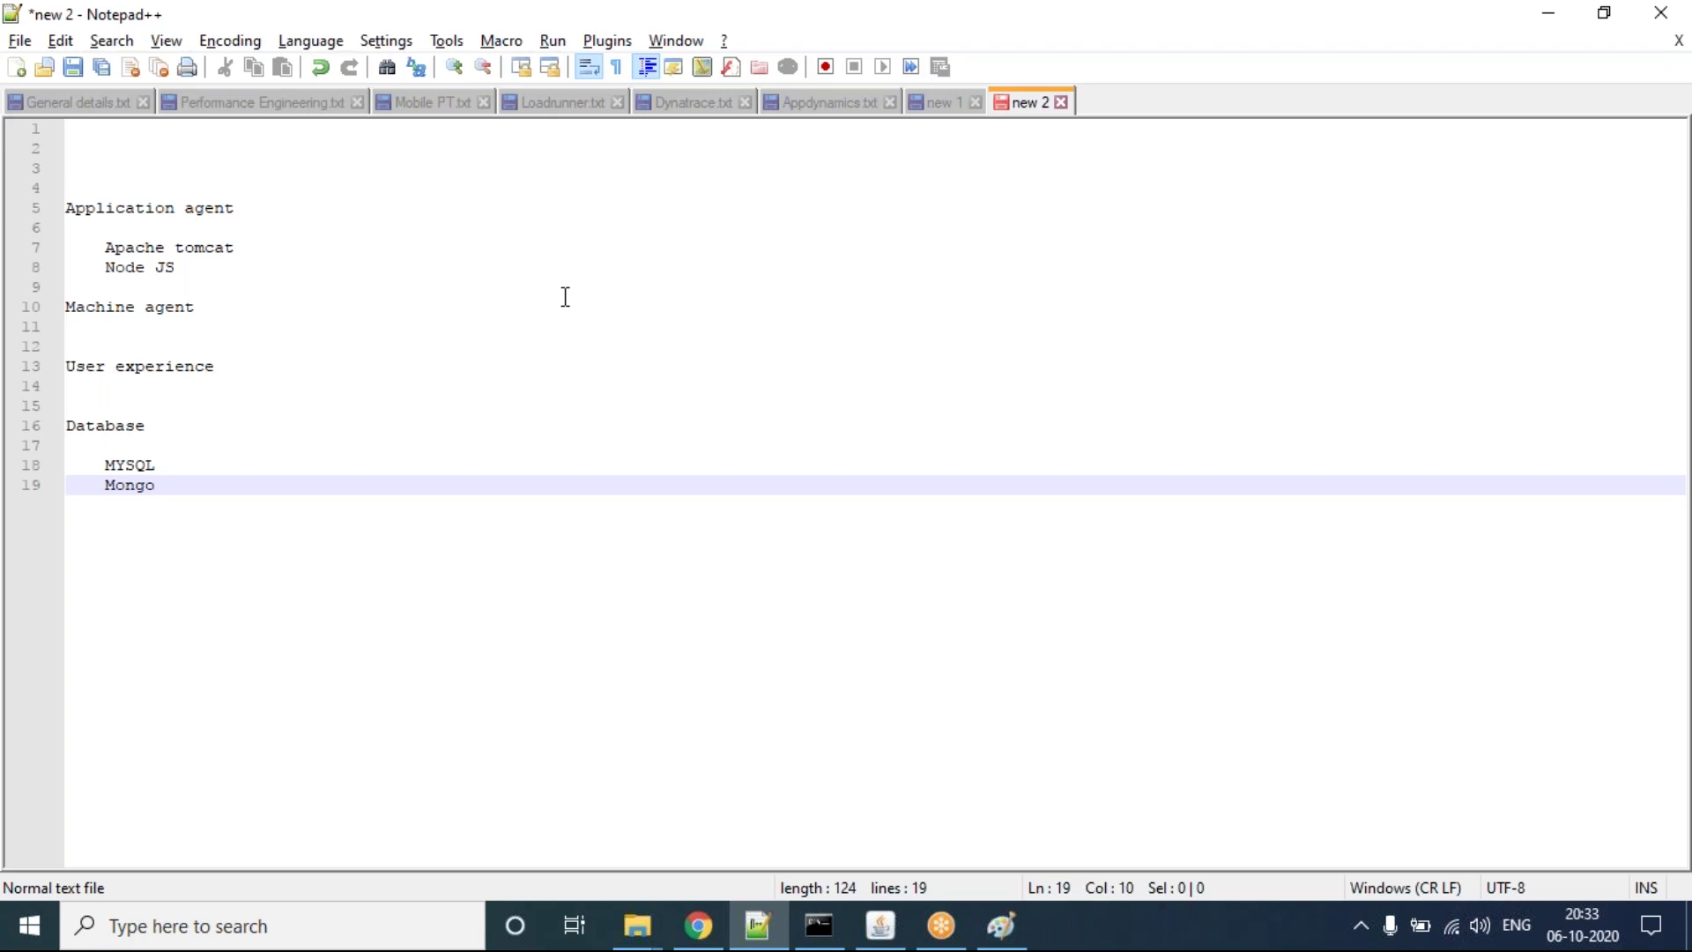
key(alt+Tab)
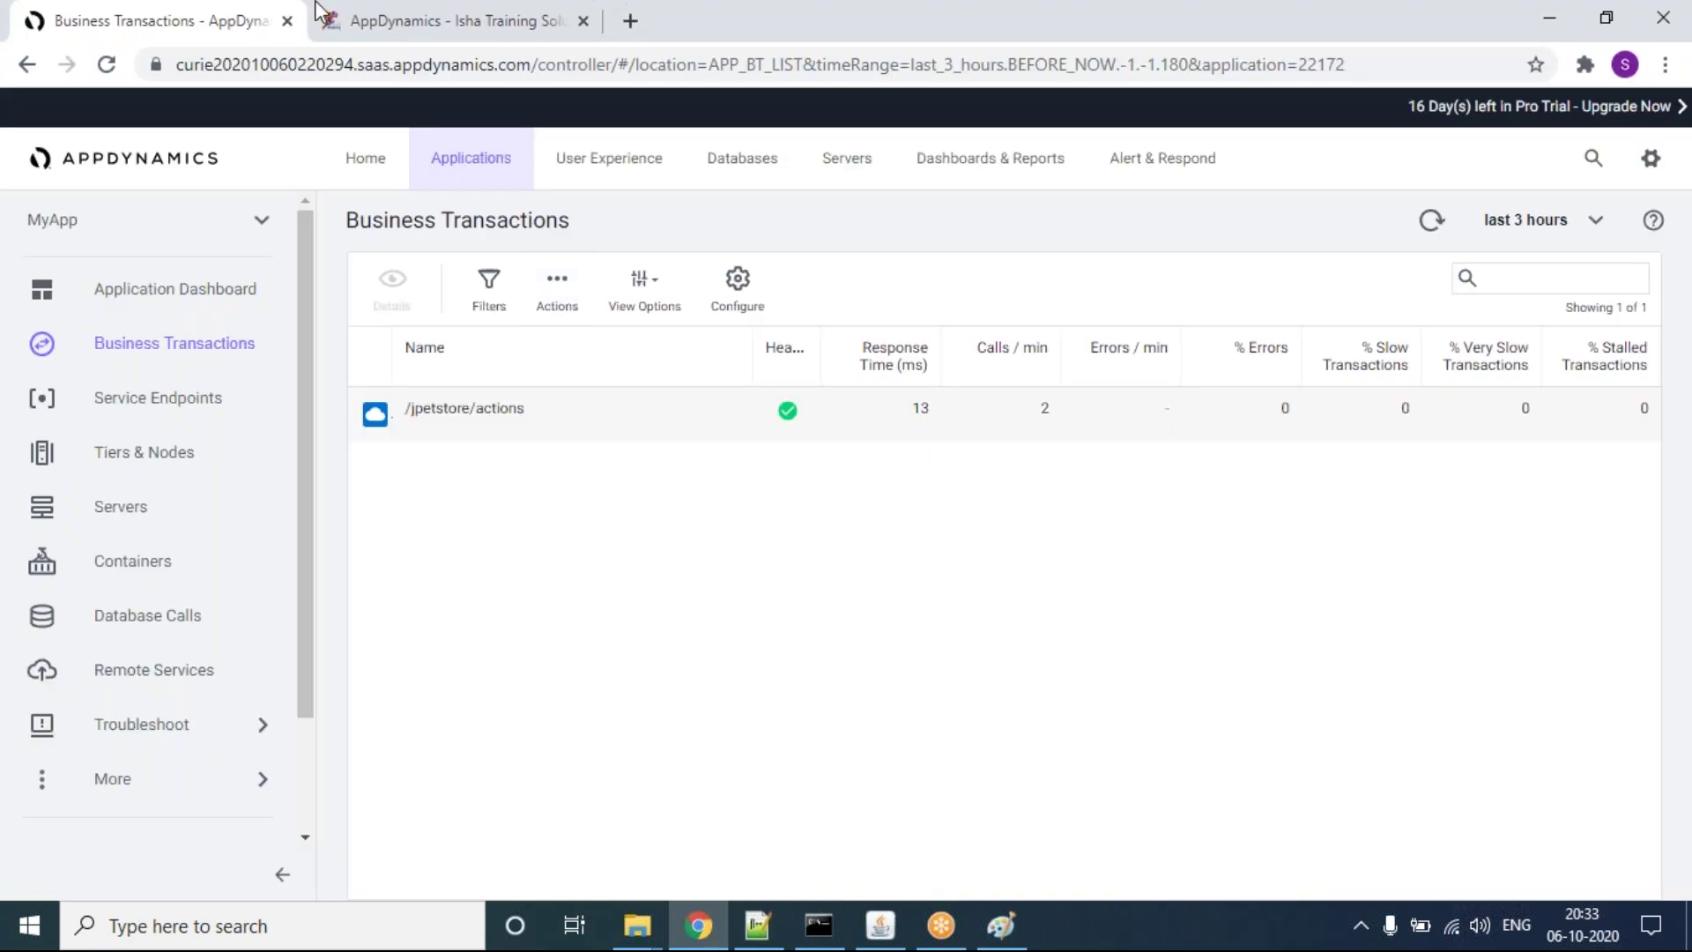
click(335, 20)
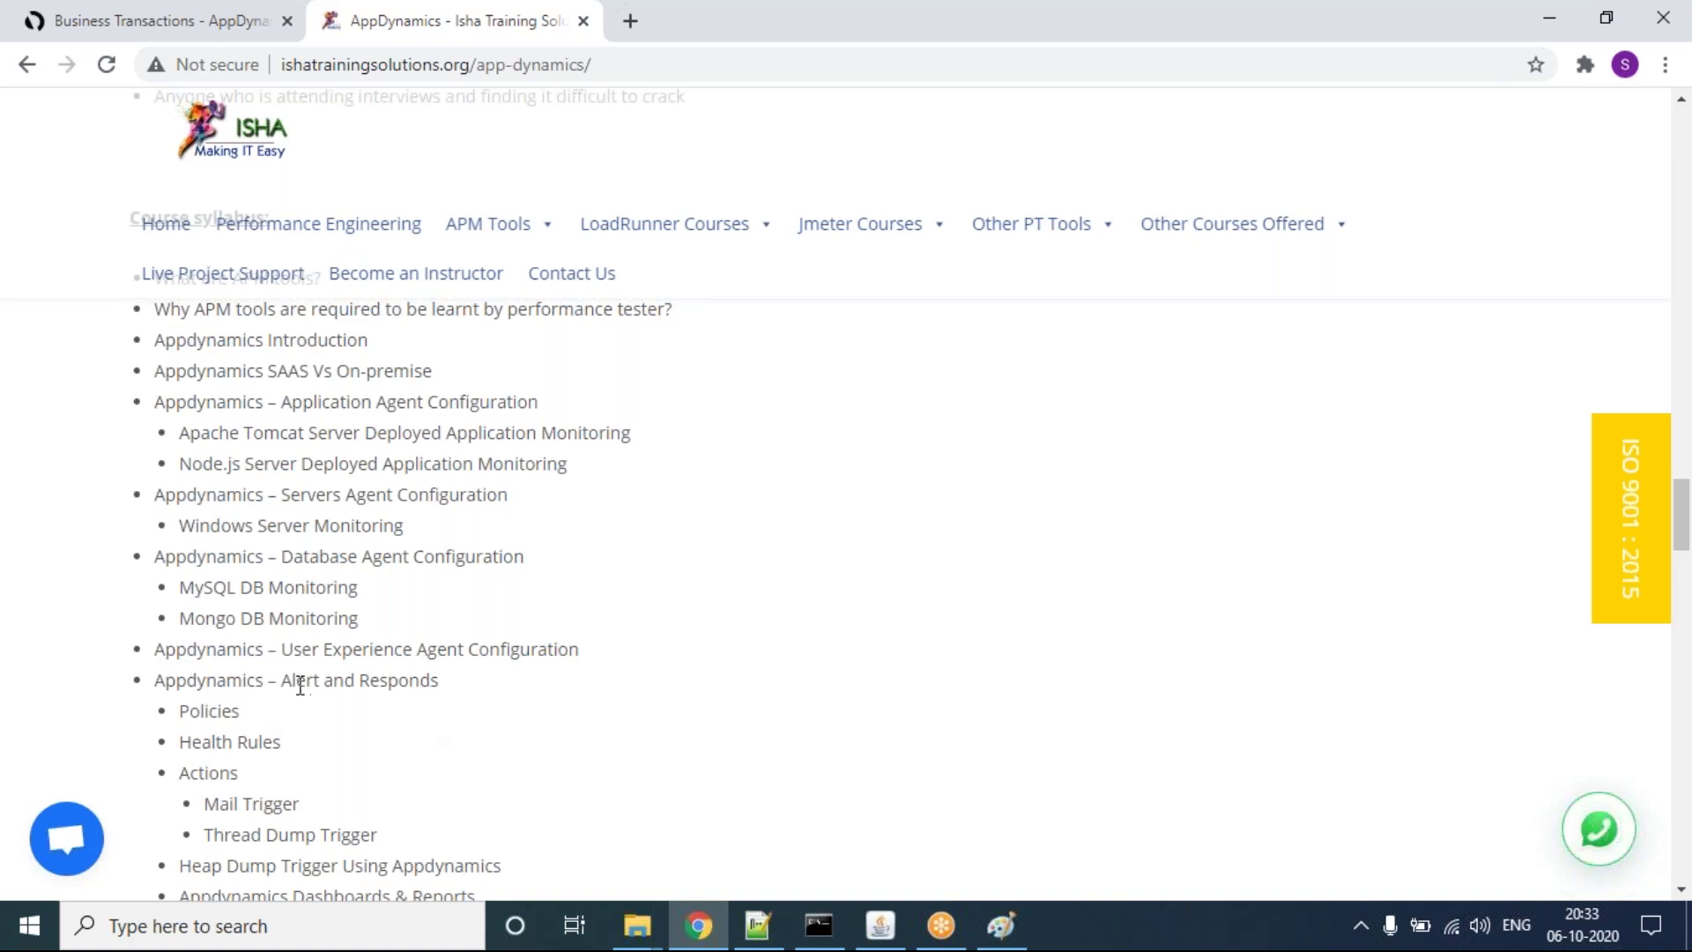
drag(282, 680, 155, 680)
key(shift+Left)
key(shift+Left)
key(shift+Left)
scroll(458, 687, down, 1)
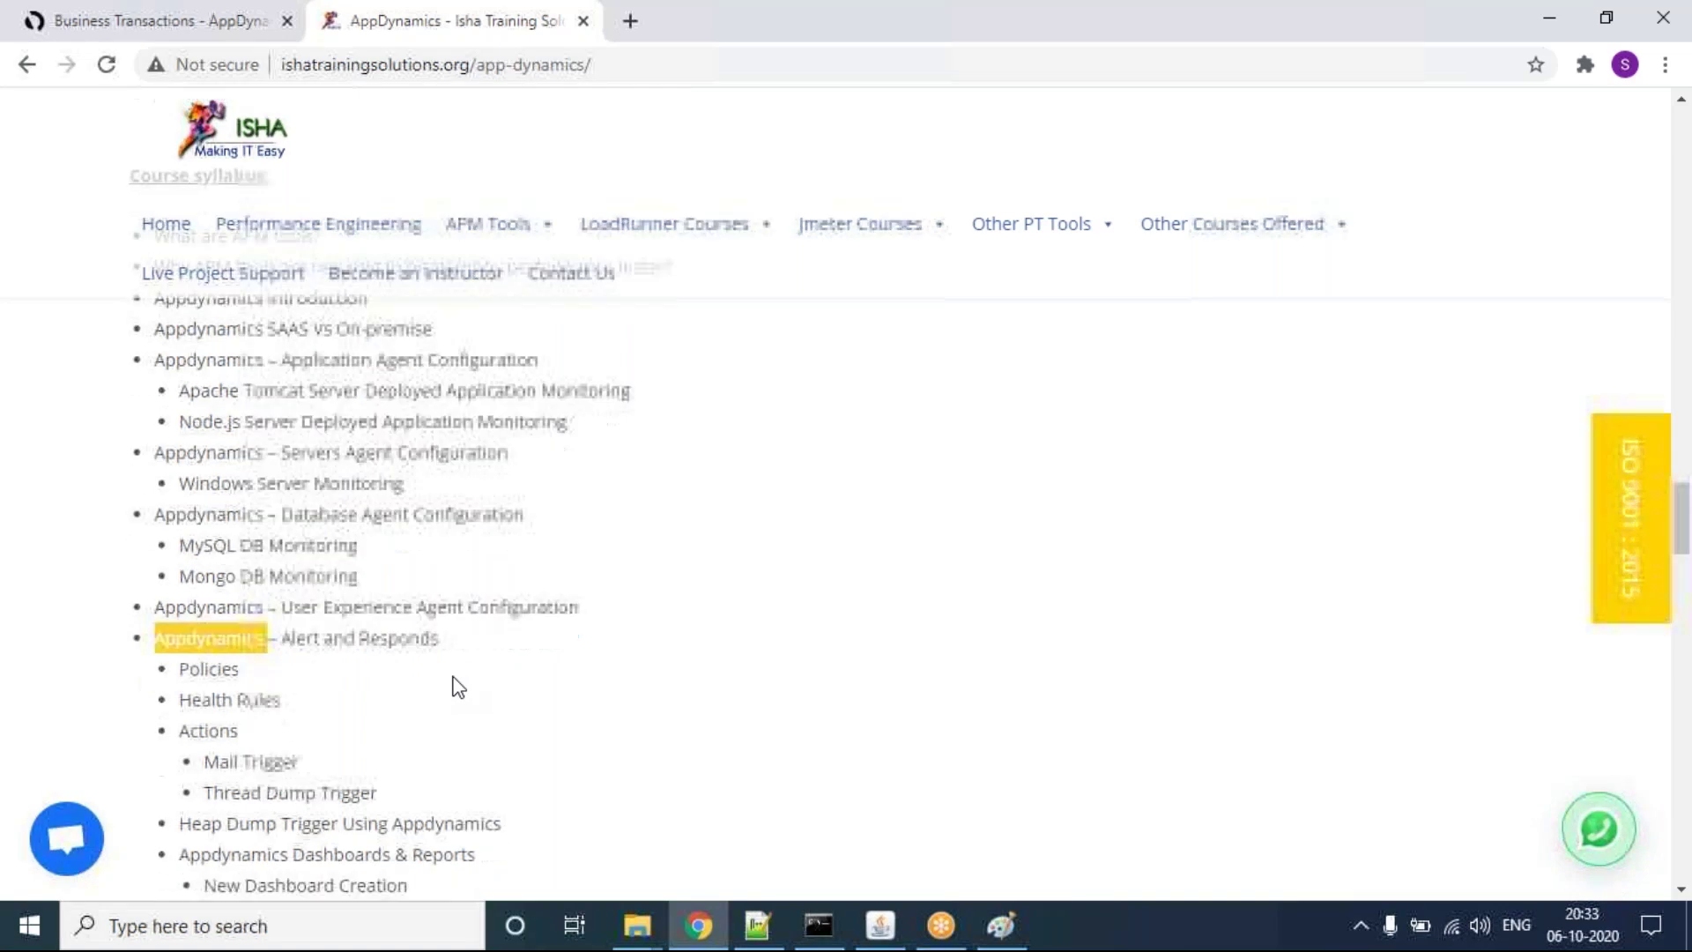
drag(205, 754, 333, 763)
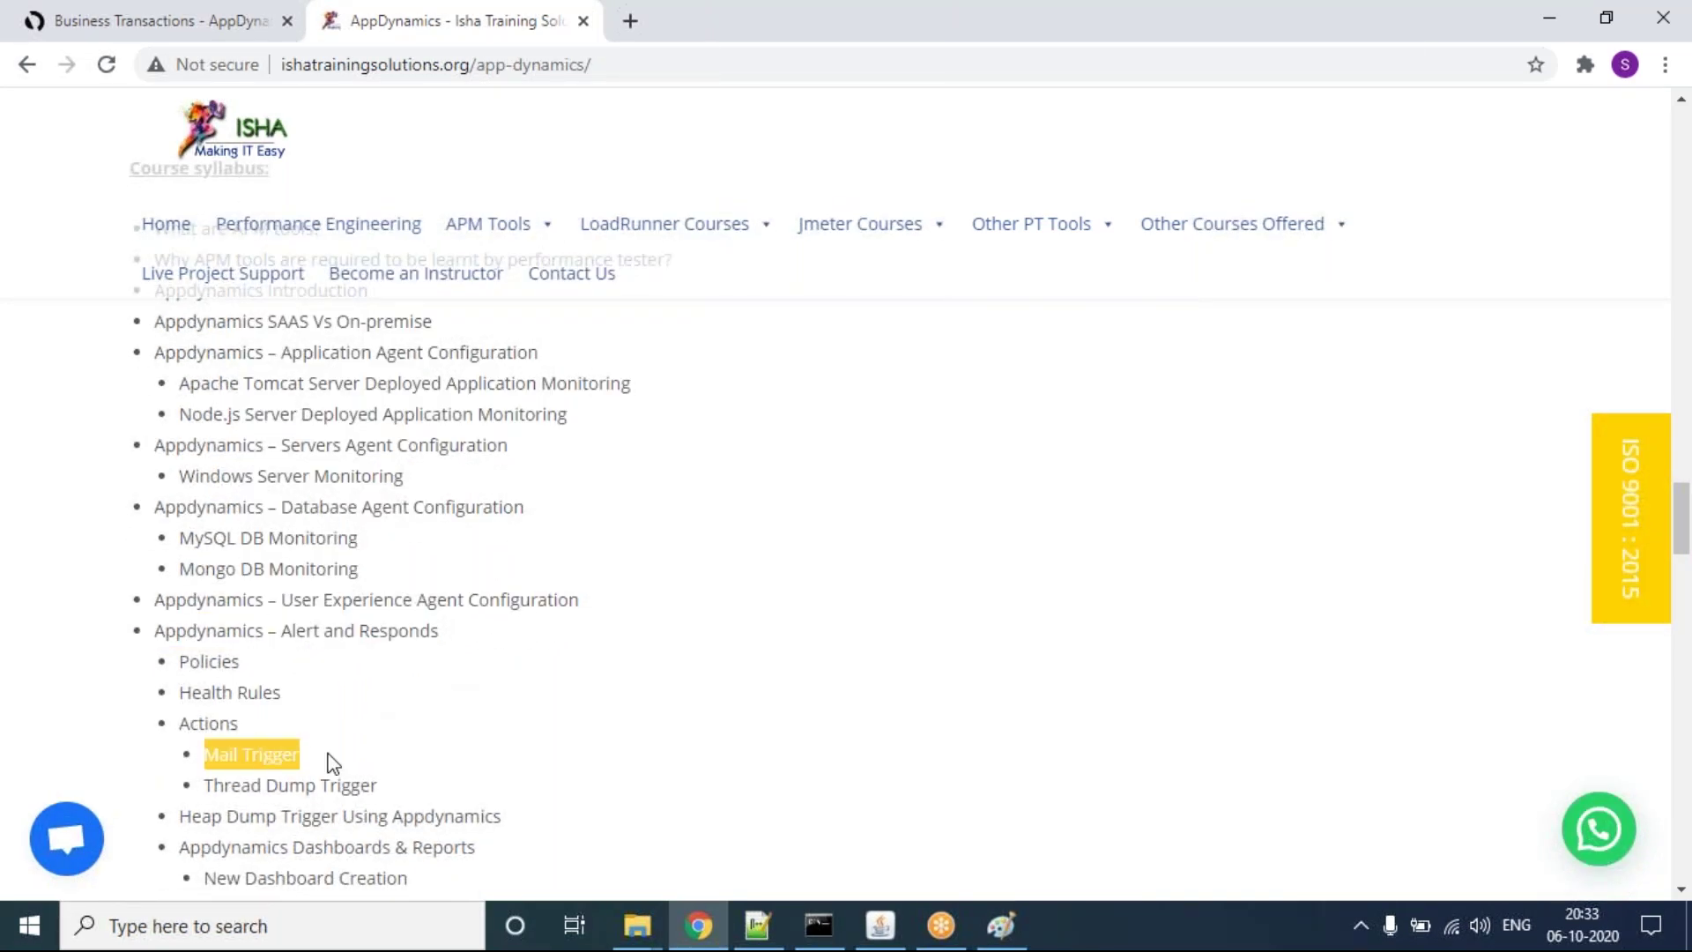
drag(208, 783, 372, 785)
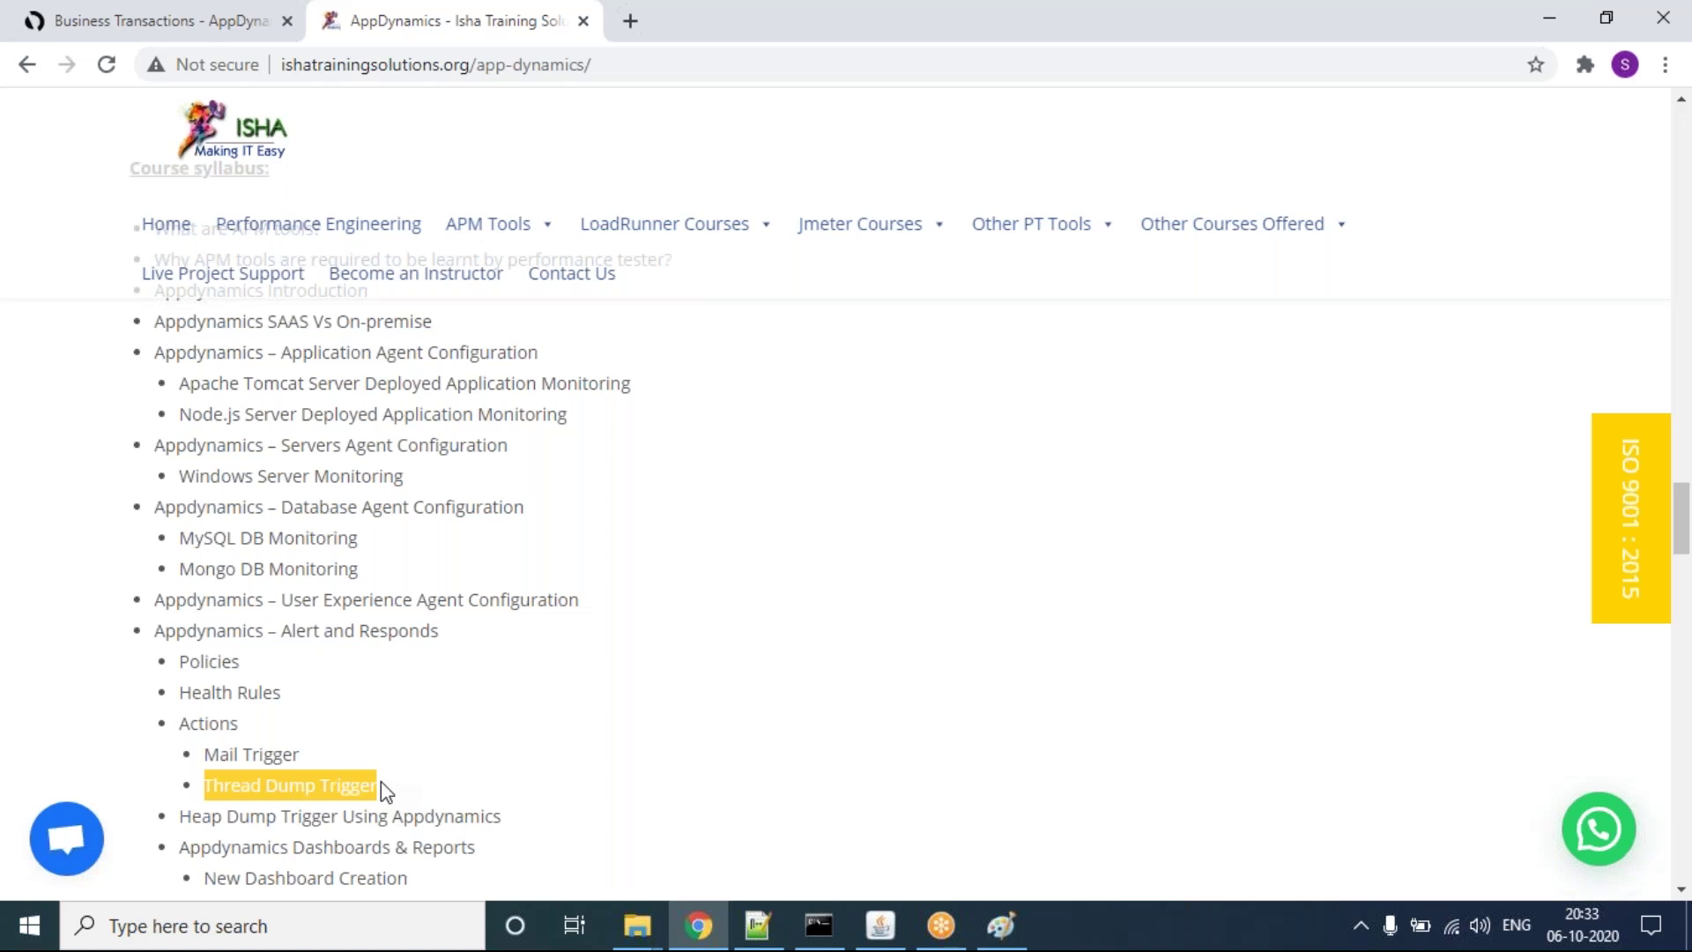
click(174, 820)
drag(173, 819, 285, 806)
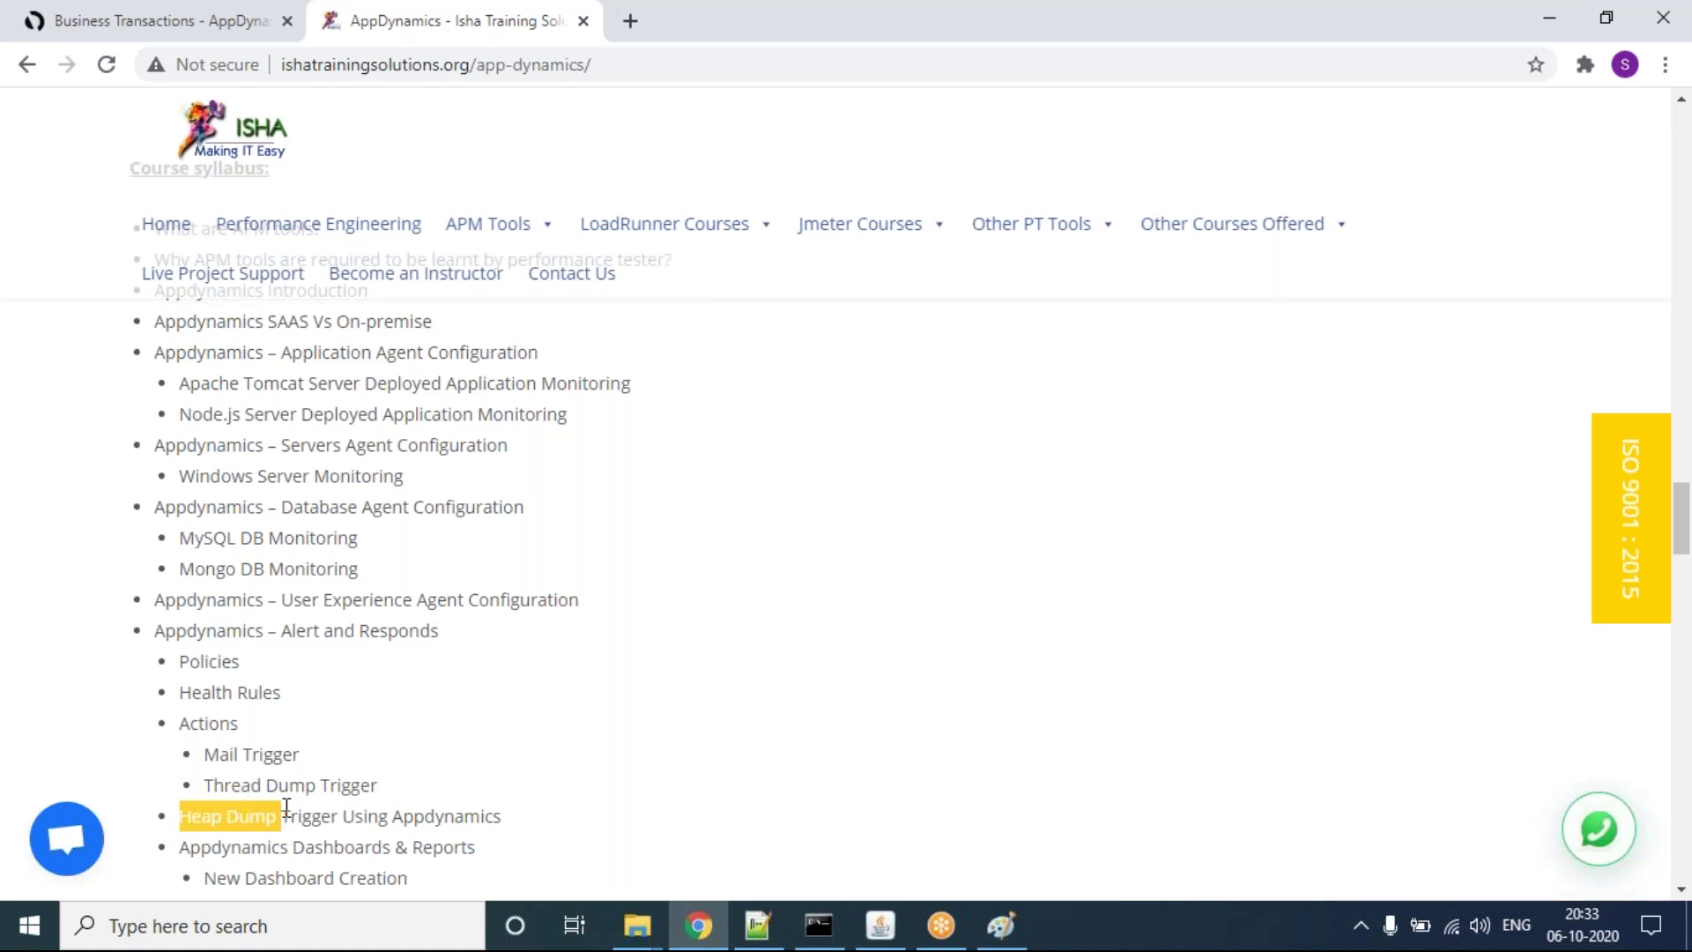
scroll(287, 808, down, 3)
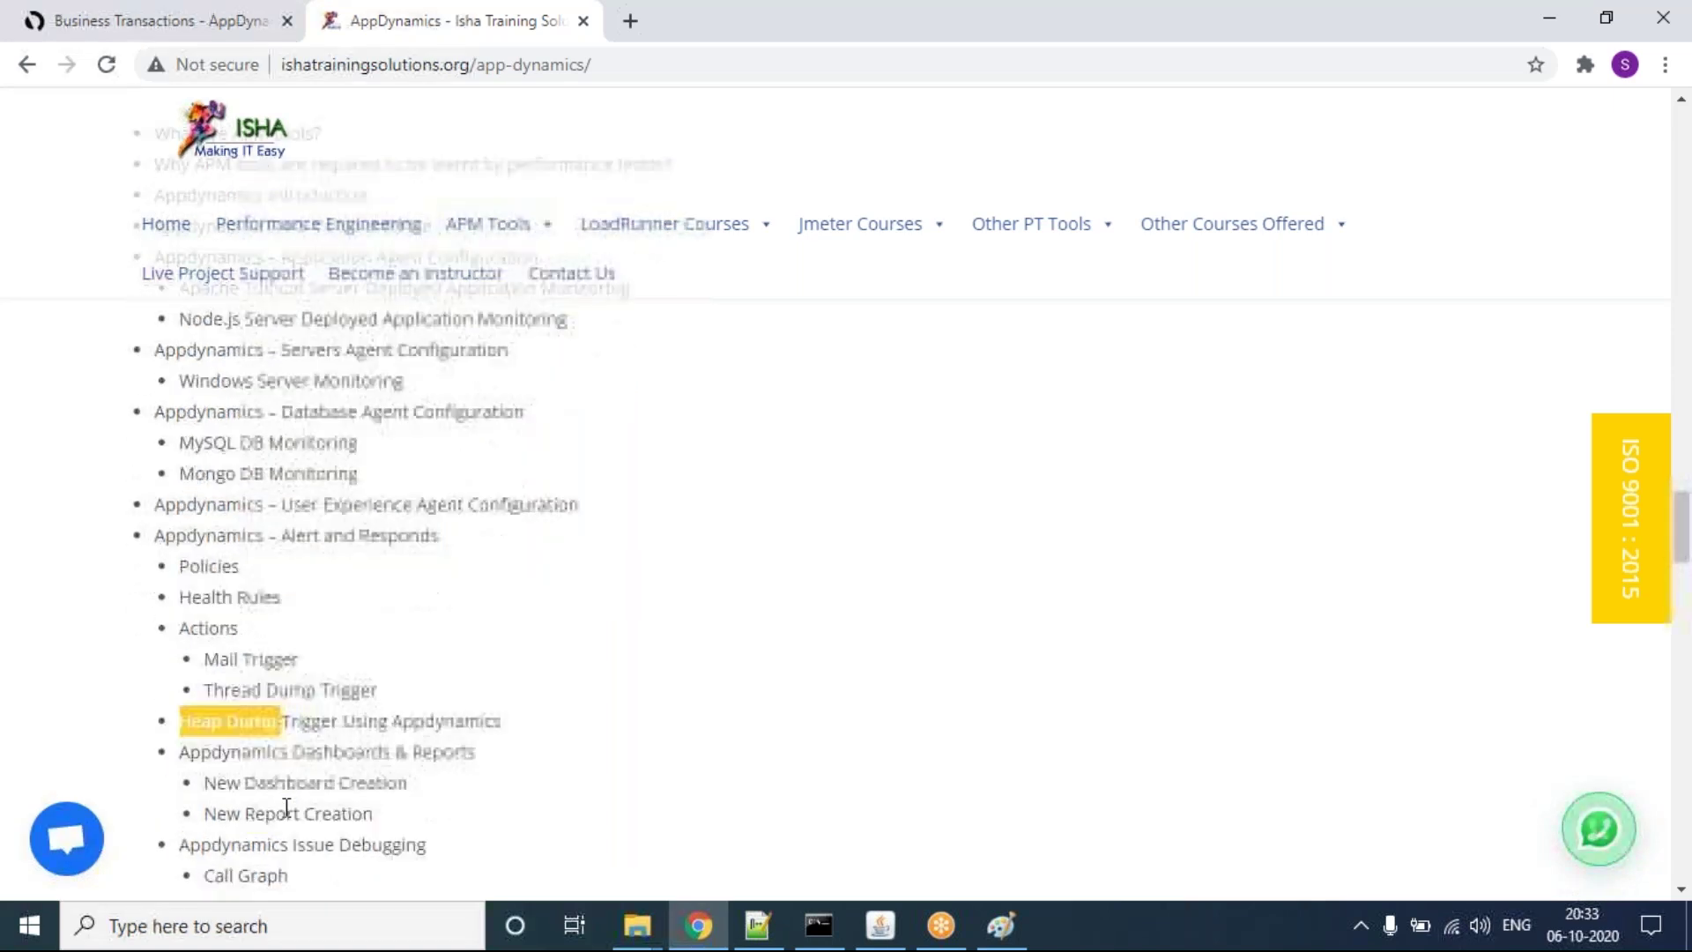
drag(208, 637, 432, 640)
drag(208, 659, 370, 657)
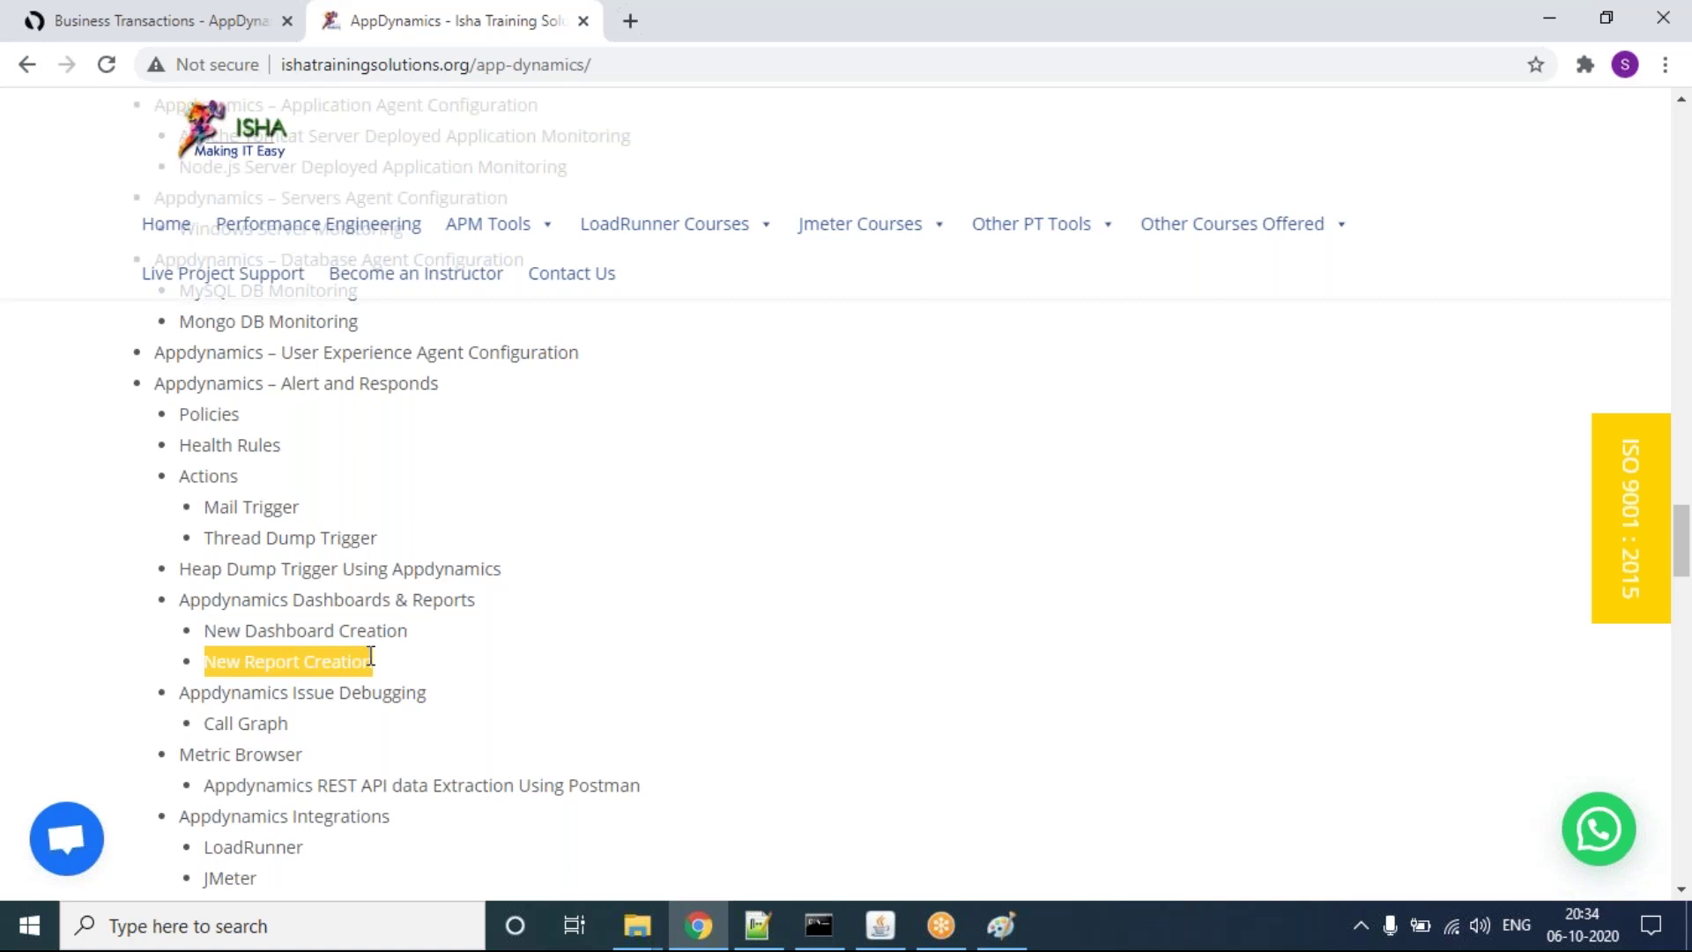
scroll(370, 657, down, 1)
drag(204, 624, 287, 626)
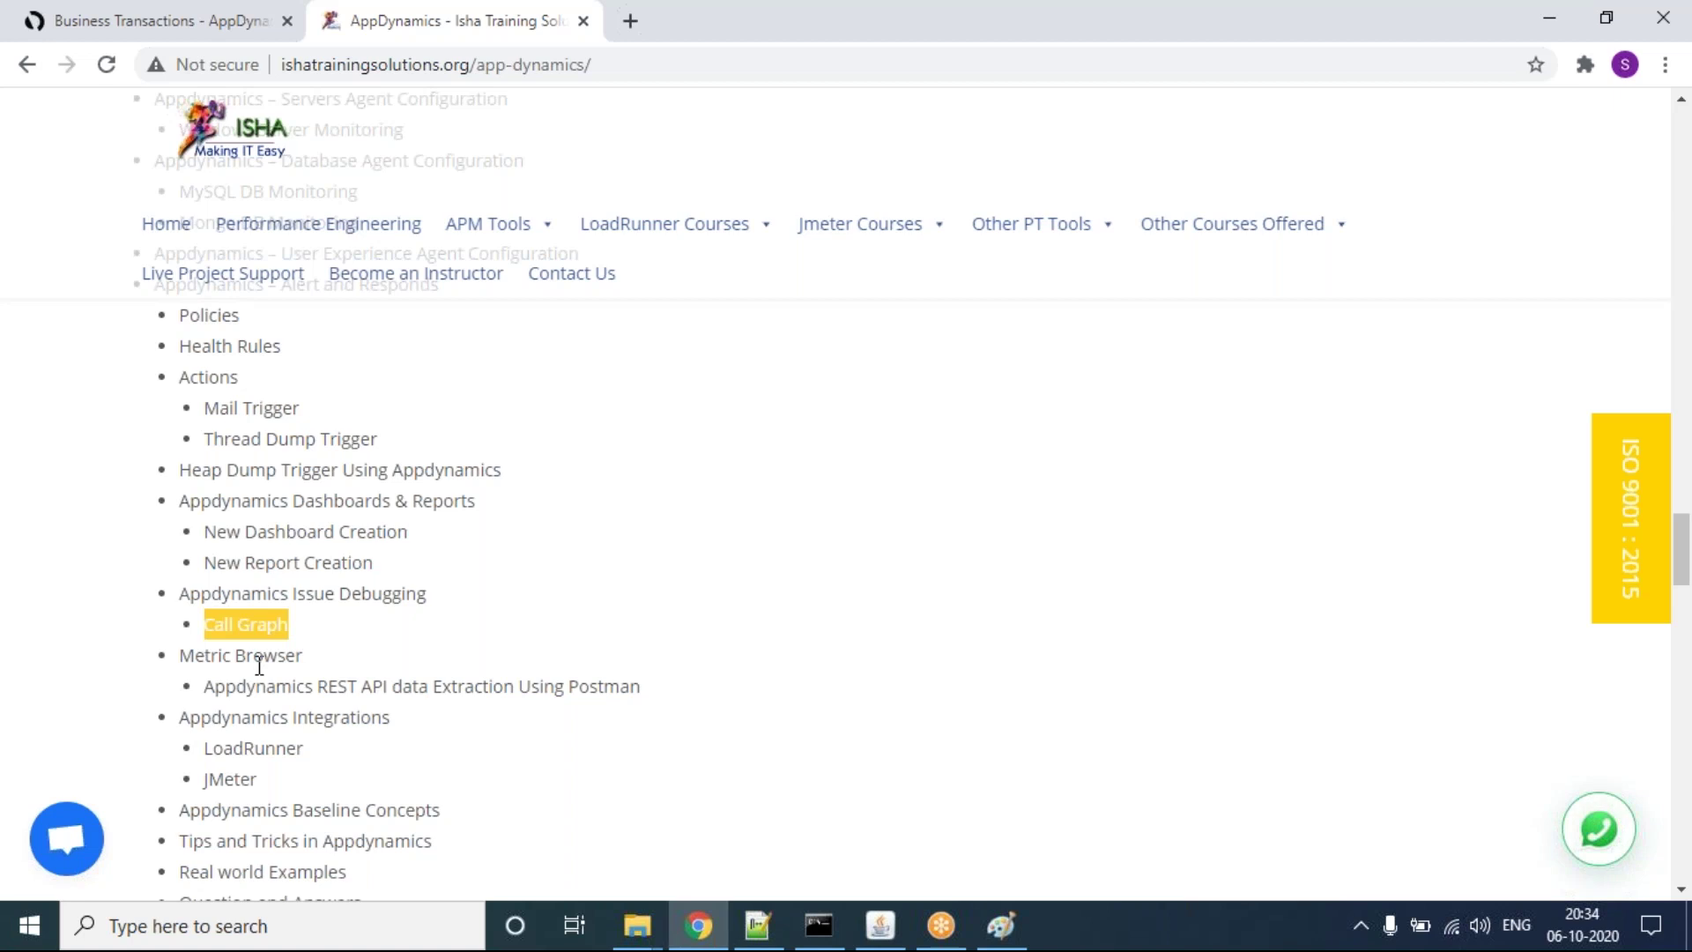
click(209, 693)
drag(209, 693, 716, 697)
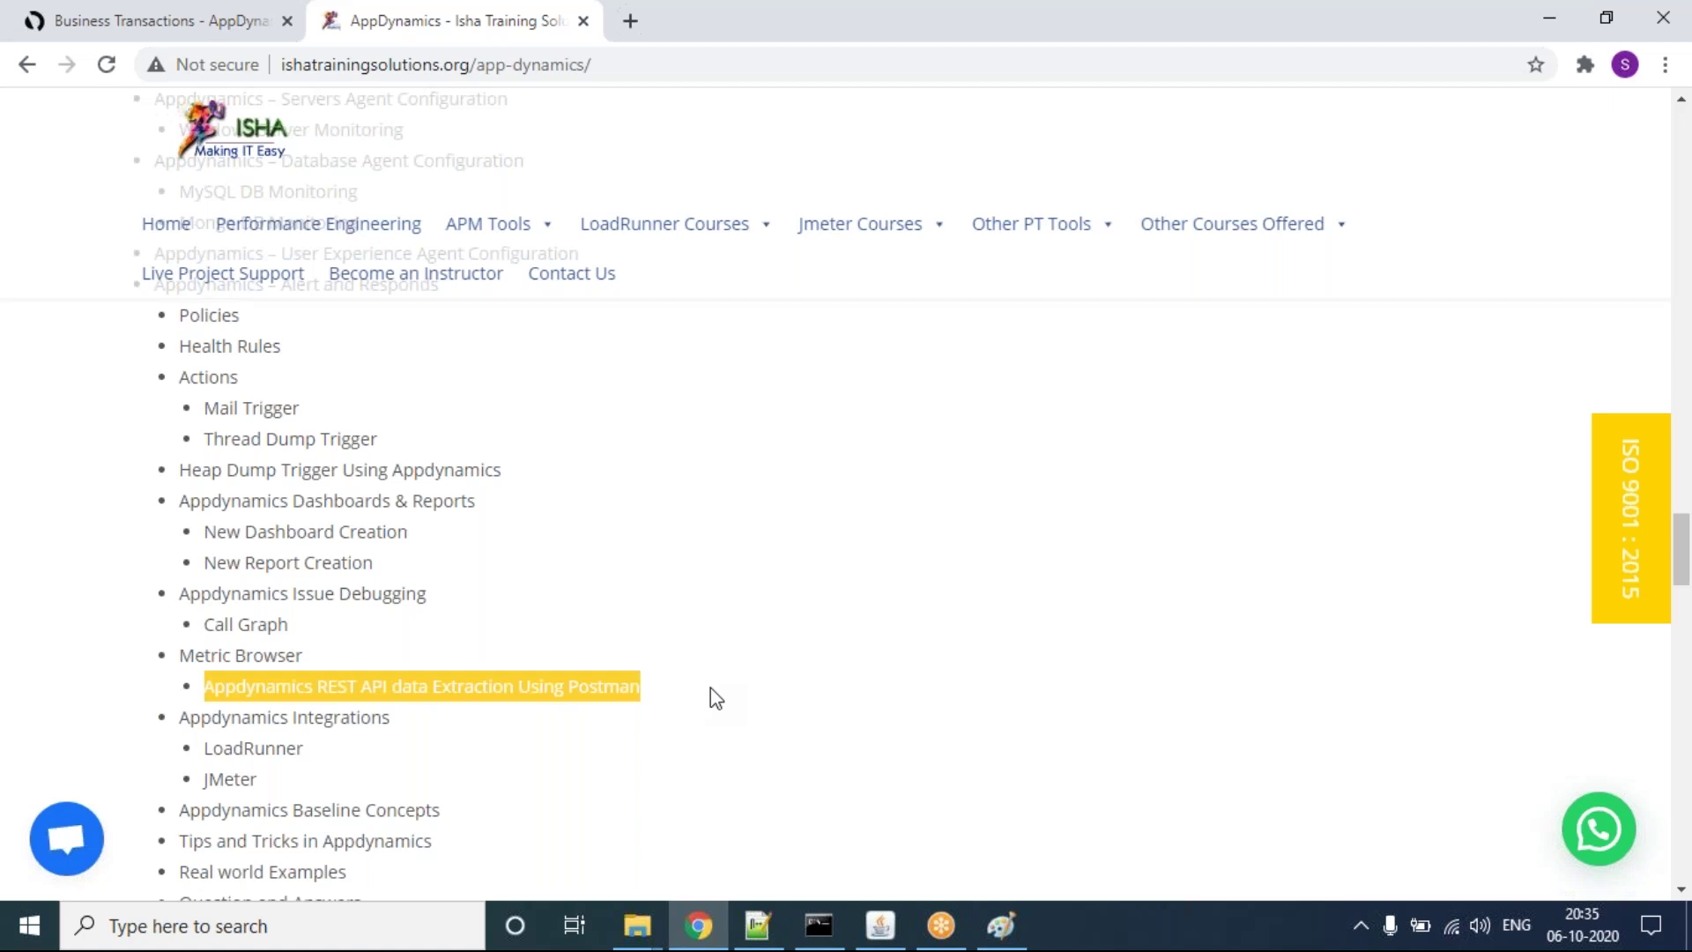
drag(258, 789, 168, 722)
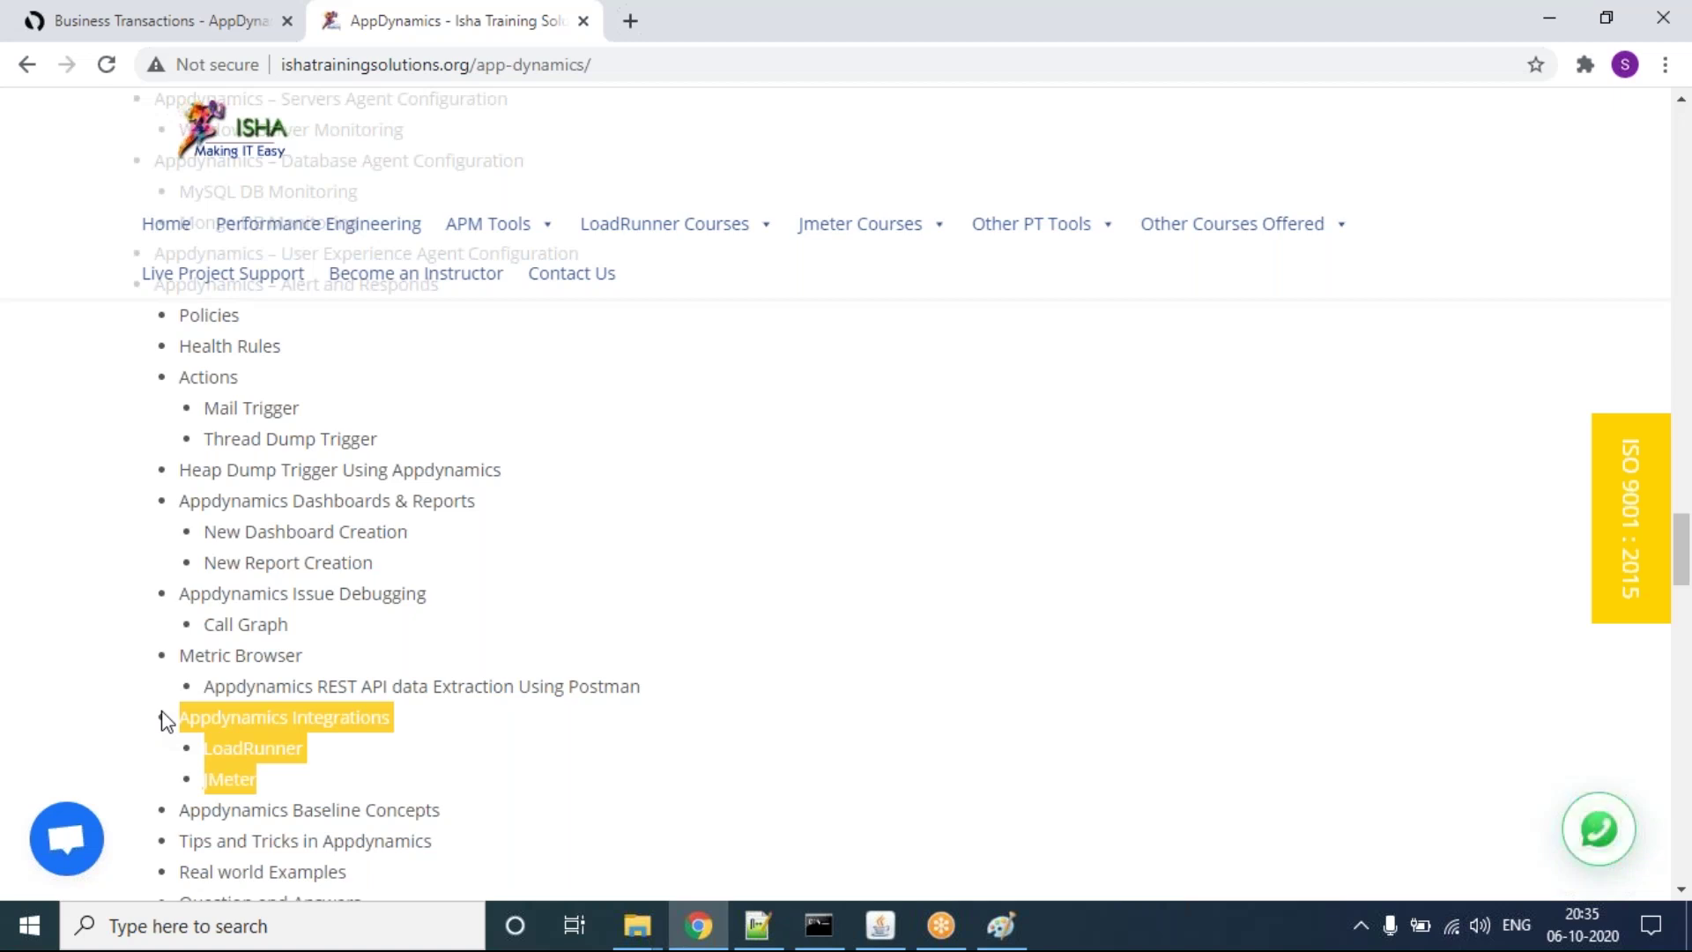
scroll(165, 721, down, 2)
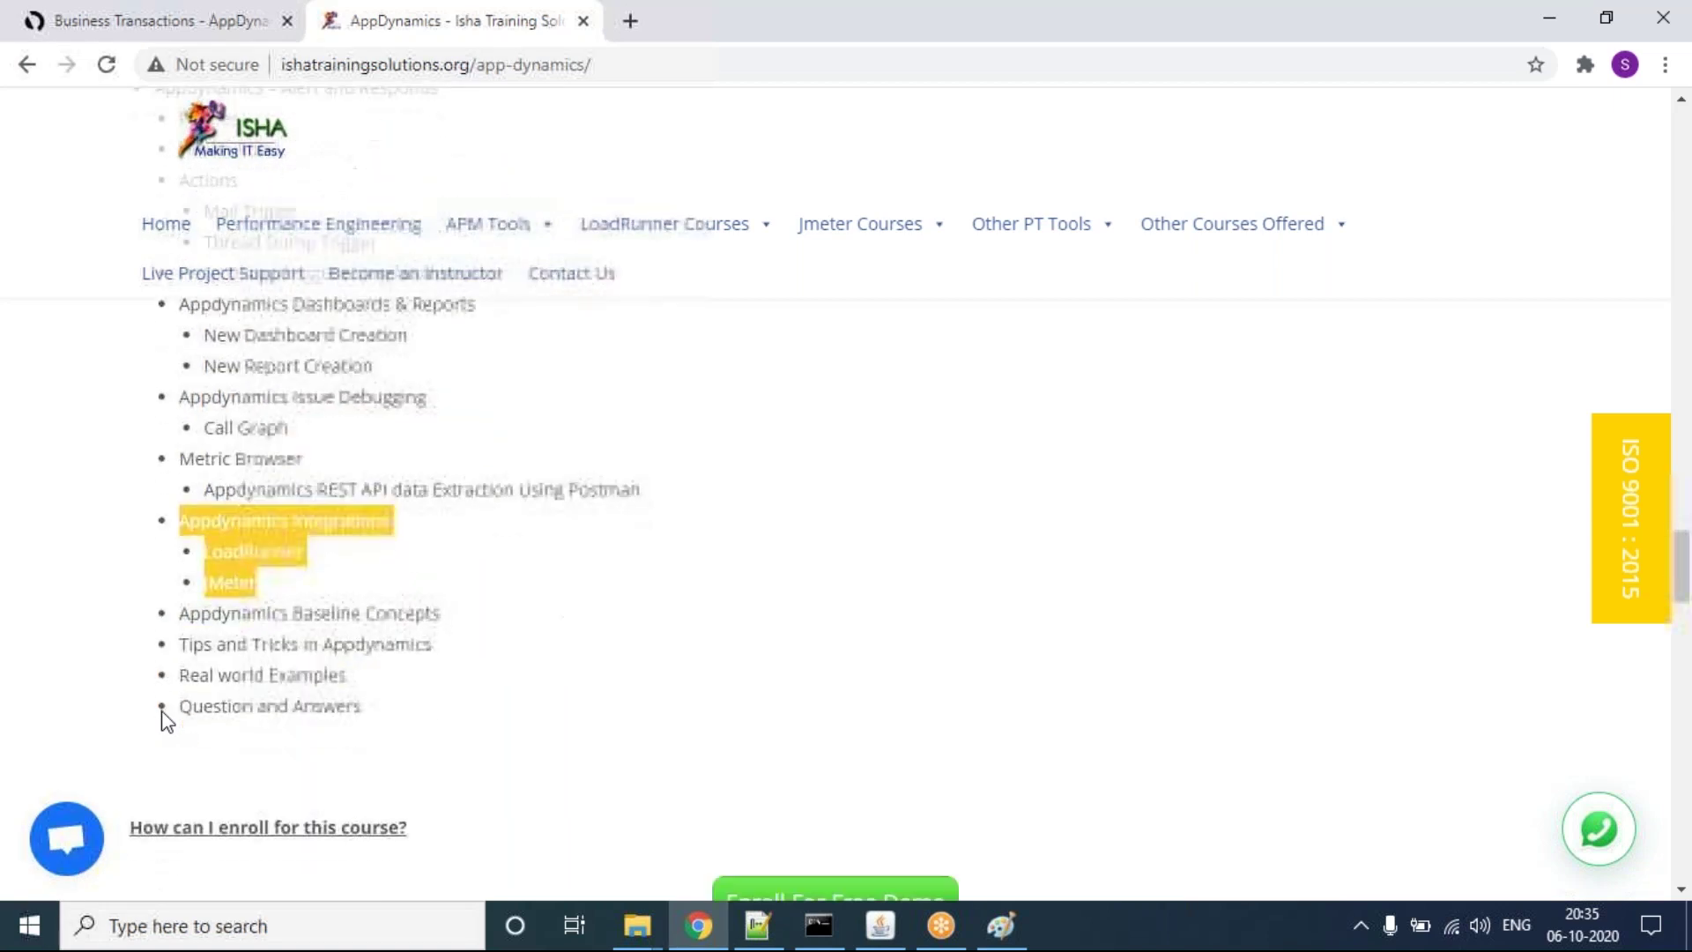
double_click(341, 610)
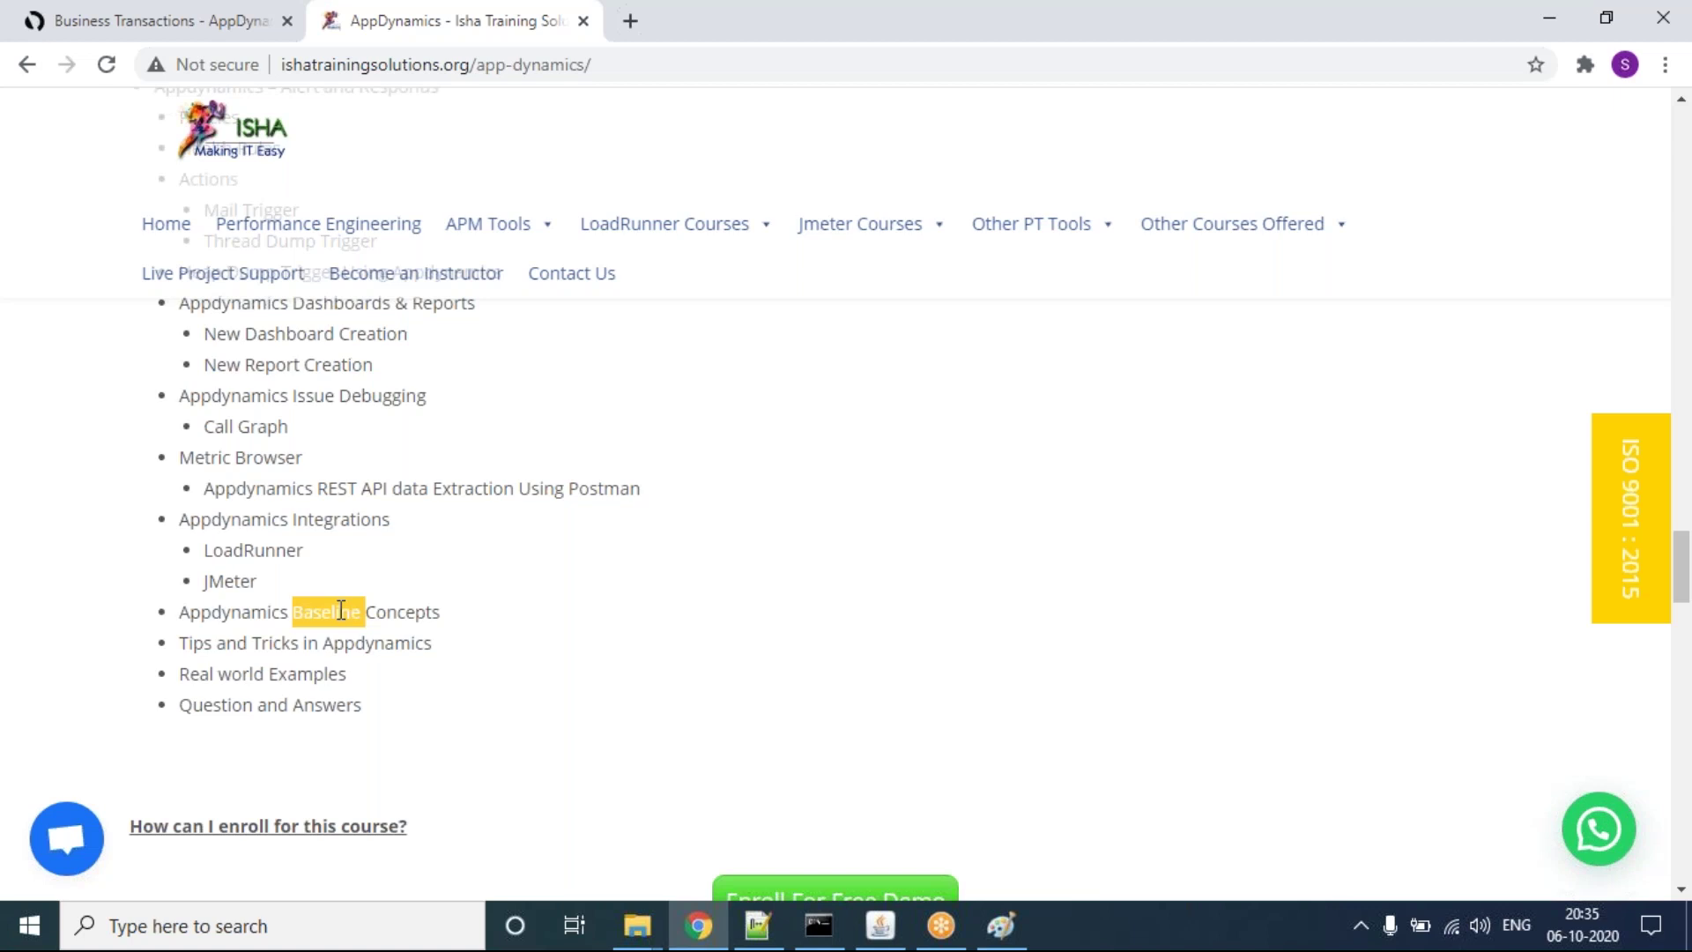
triple_click(273, 639)
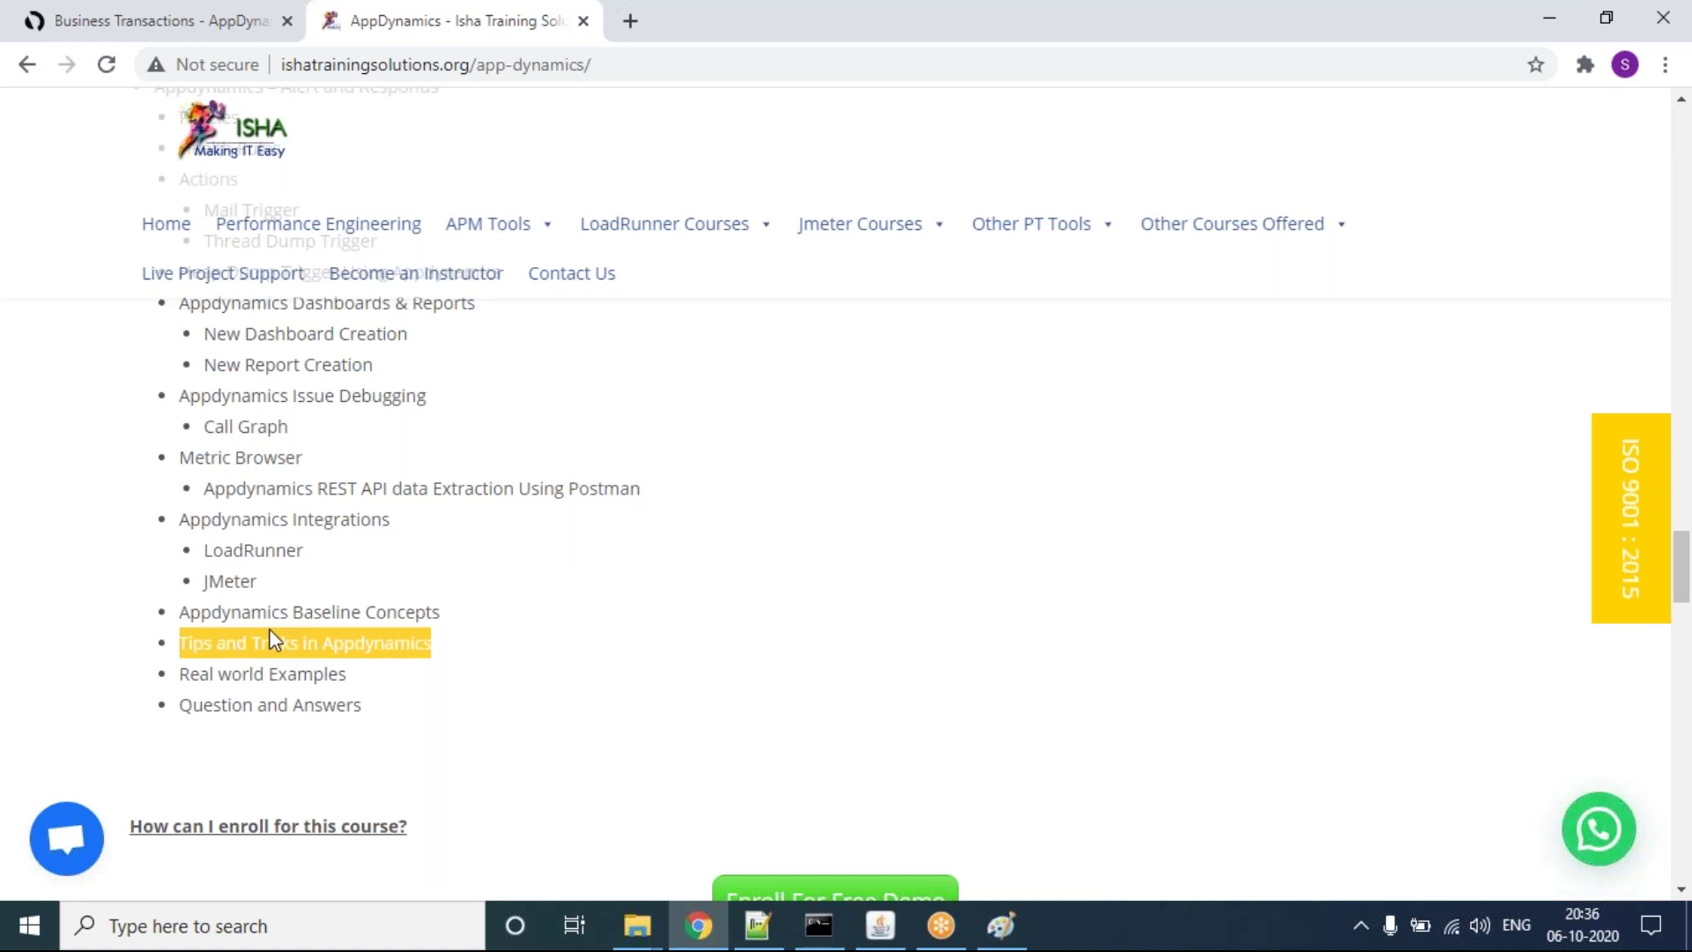
scroll(270, 631, up, 3)
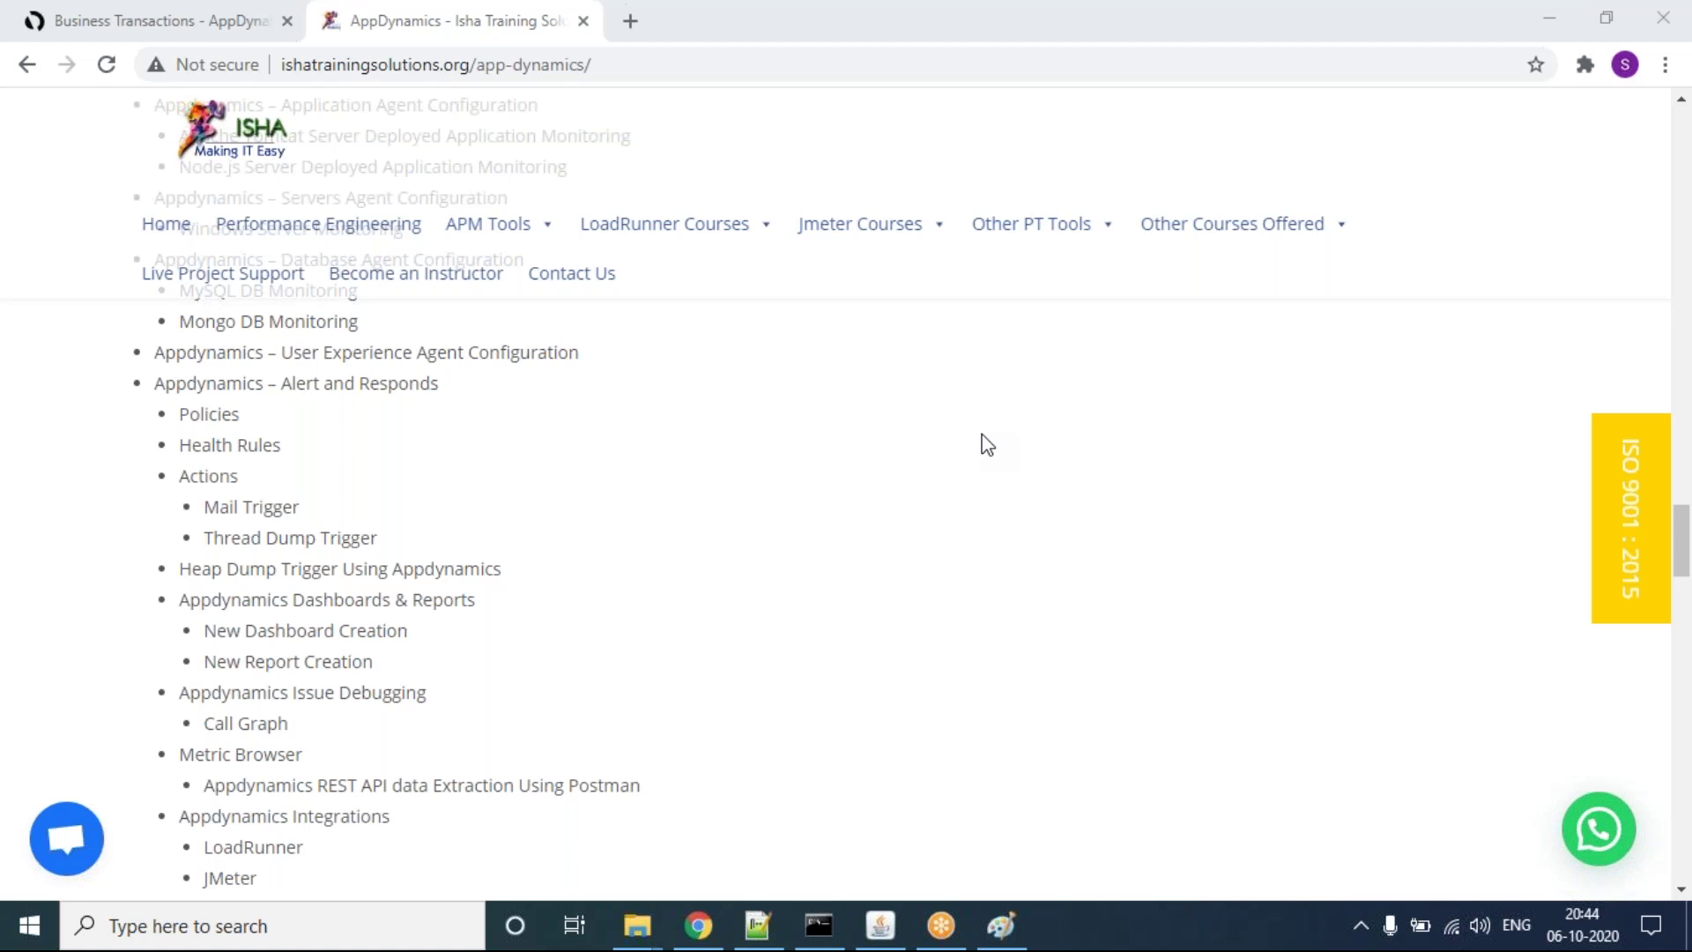
Step: Bring Chrome forward and switch to the 'Business Transactions - AppDynamics' tab
click(699, 927)
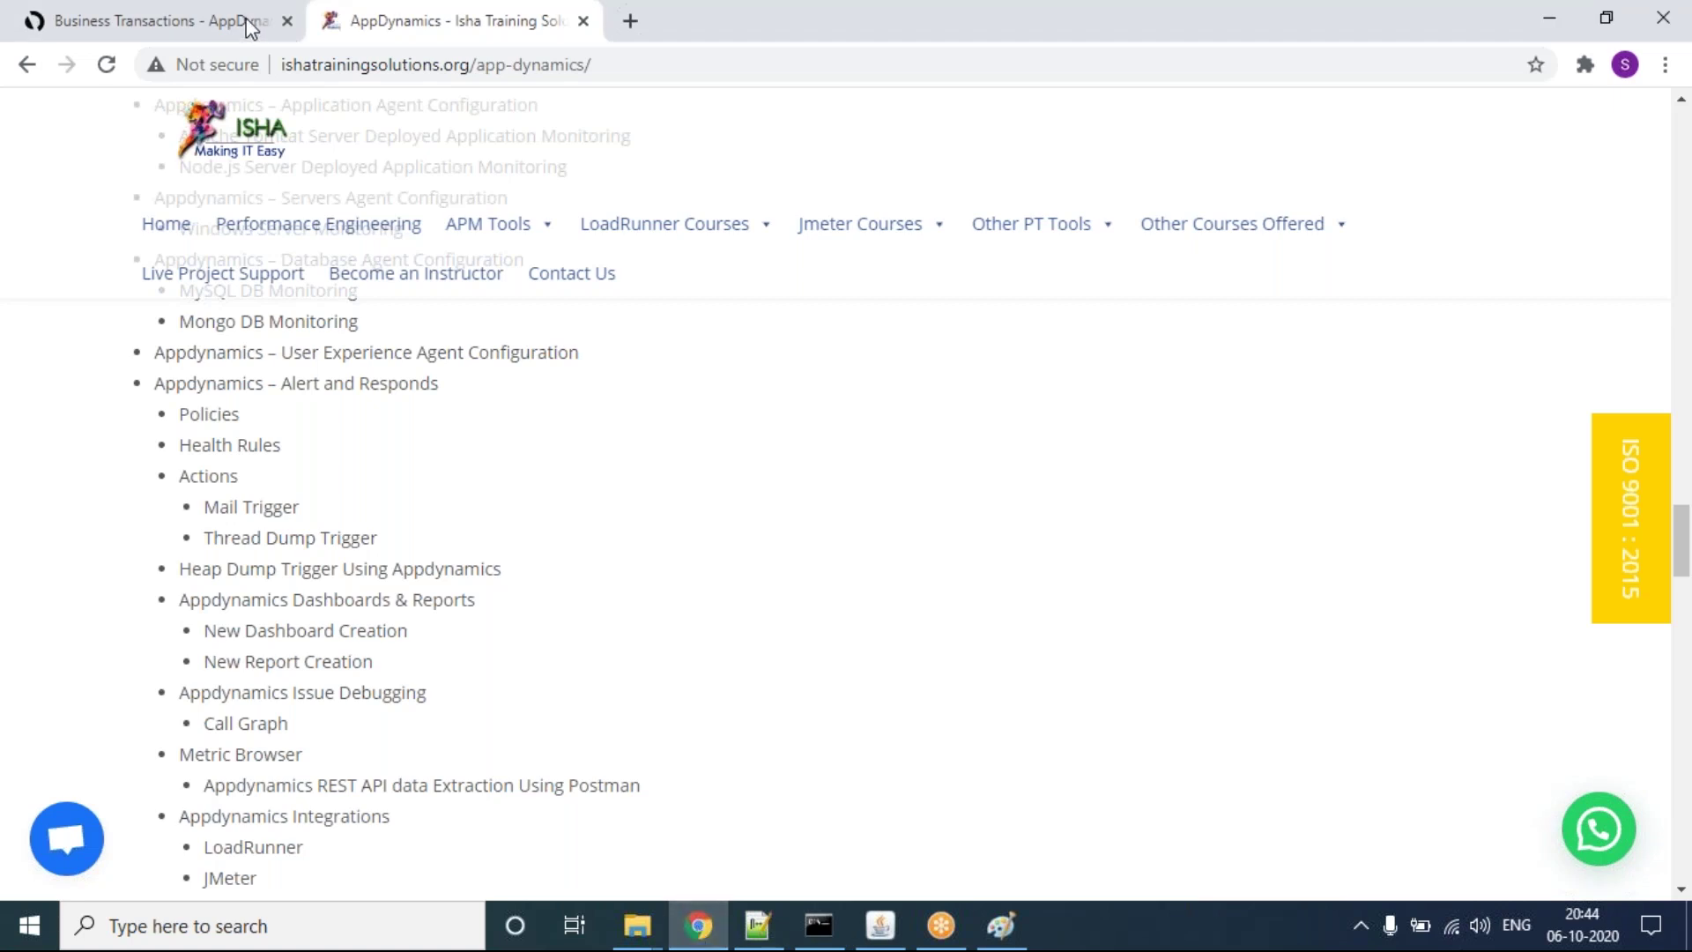
click(206, 20)
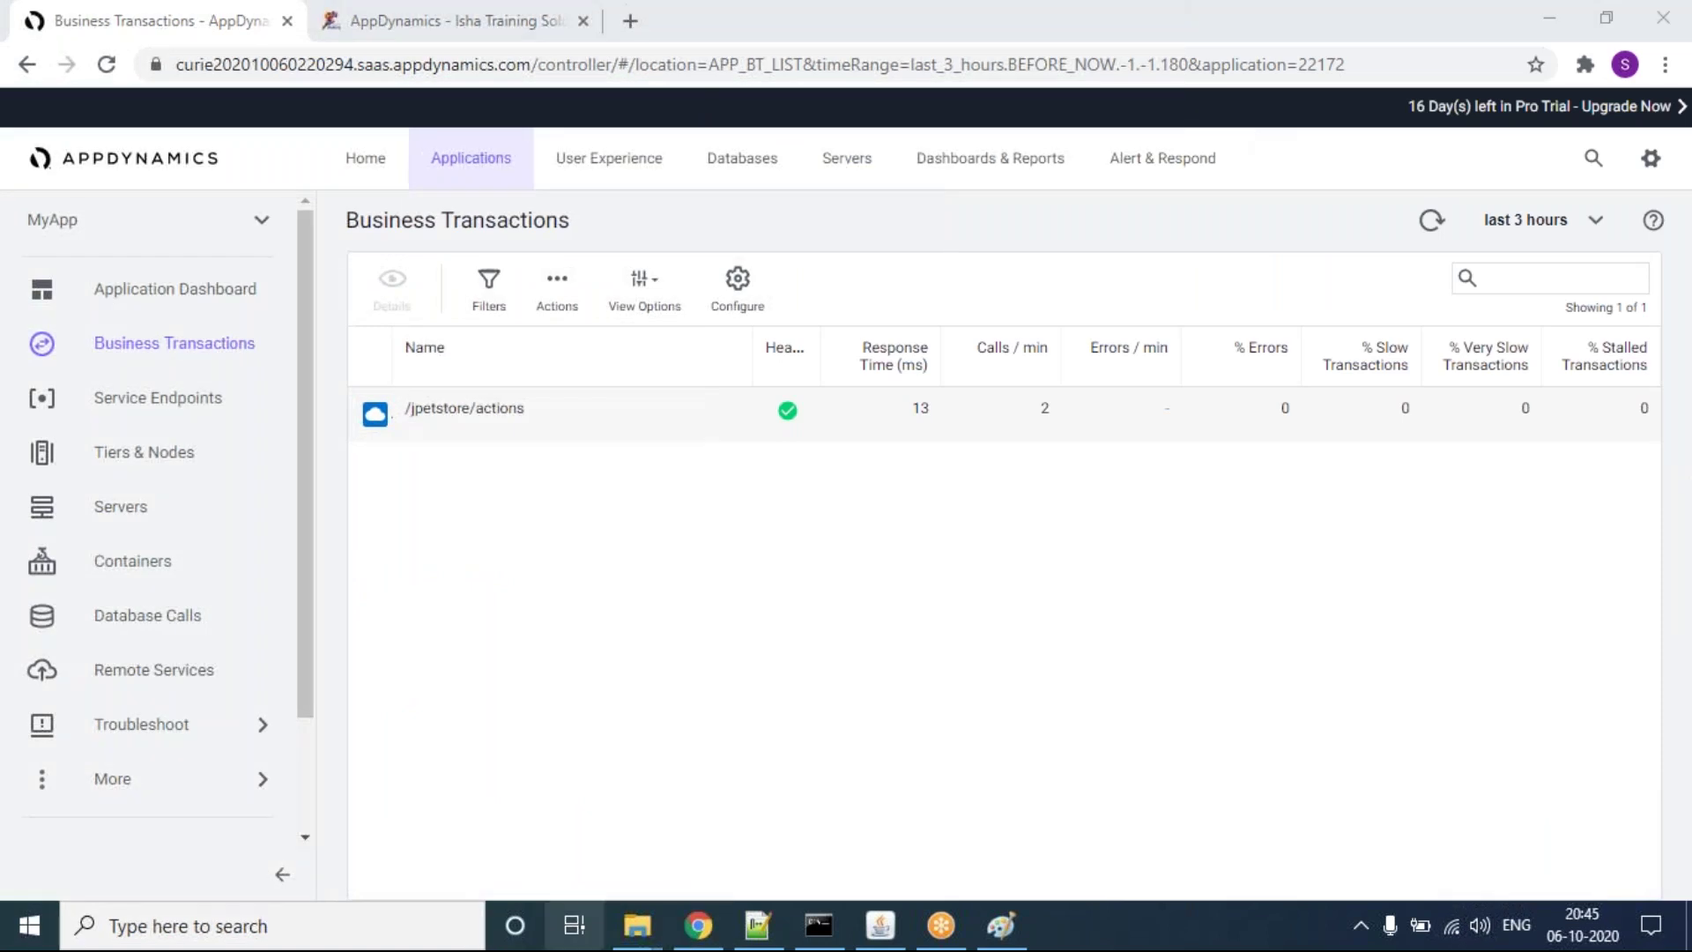
Step: Browse to the apache-jmeter-5.3 bin folder on drive D and select ApacheJMeter
mouse_move(636, 925)
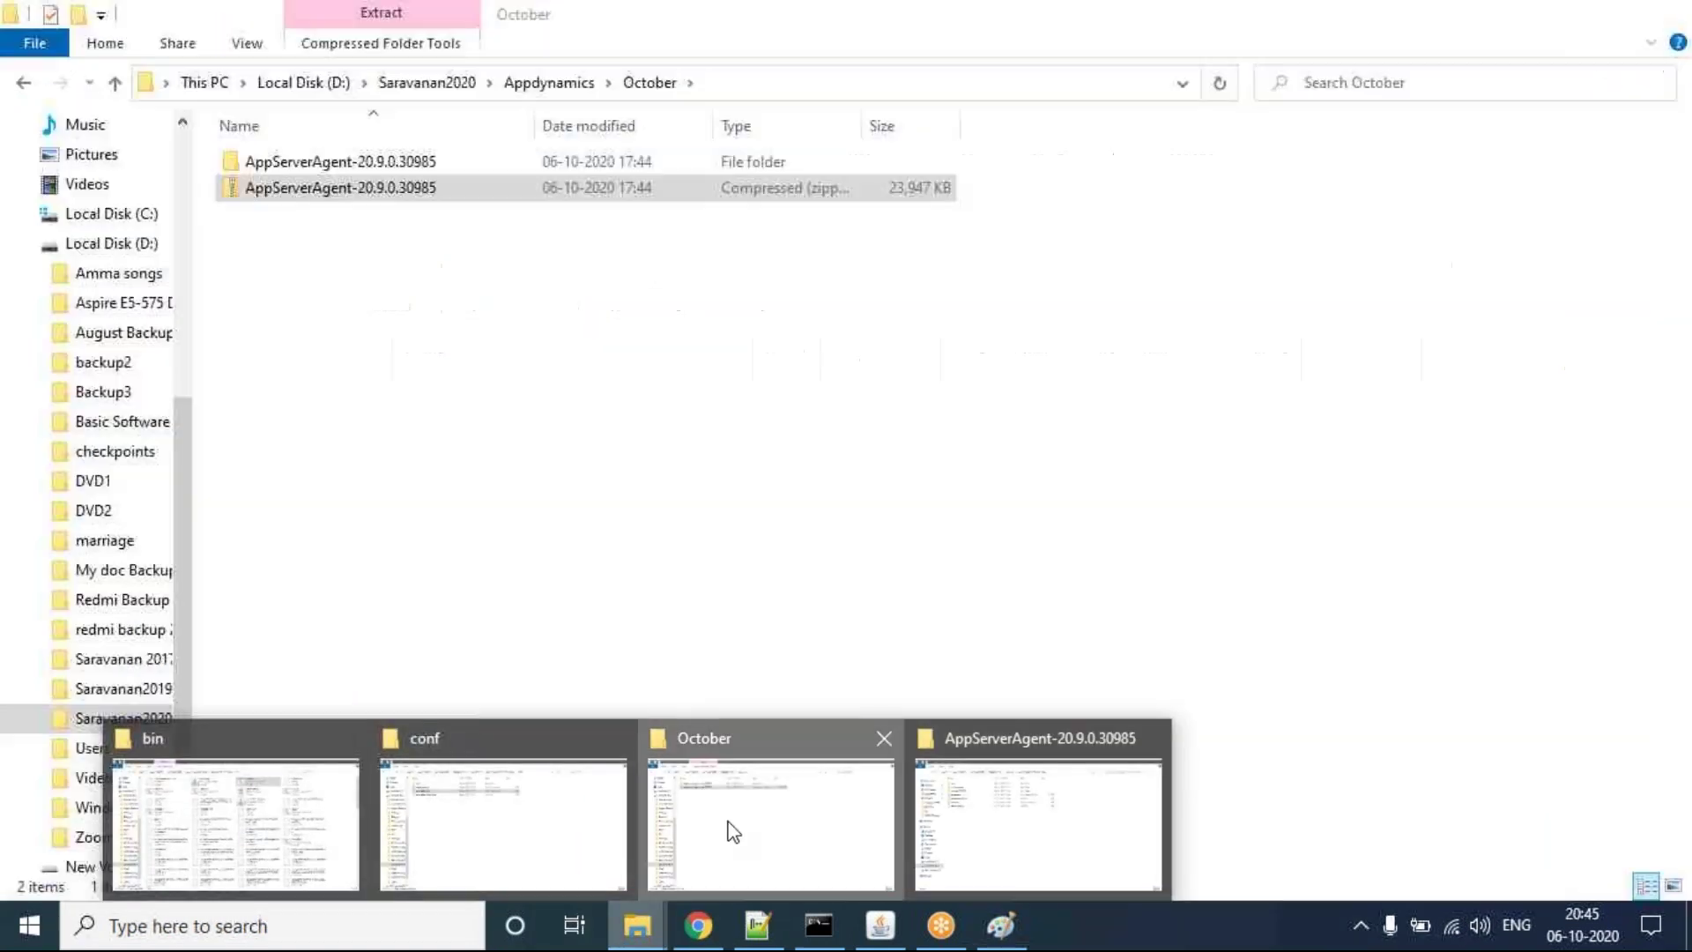
click(729, 827)
click(418, 83)
double_click(325, 164)
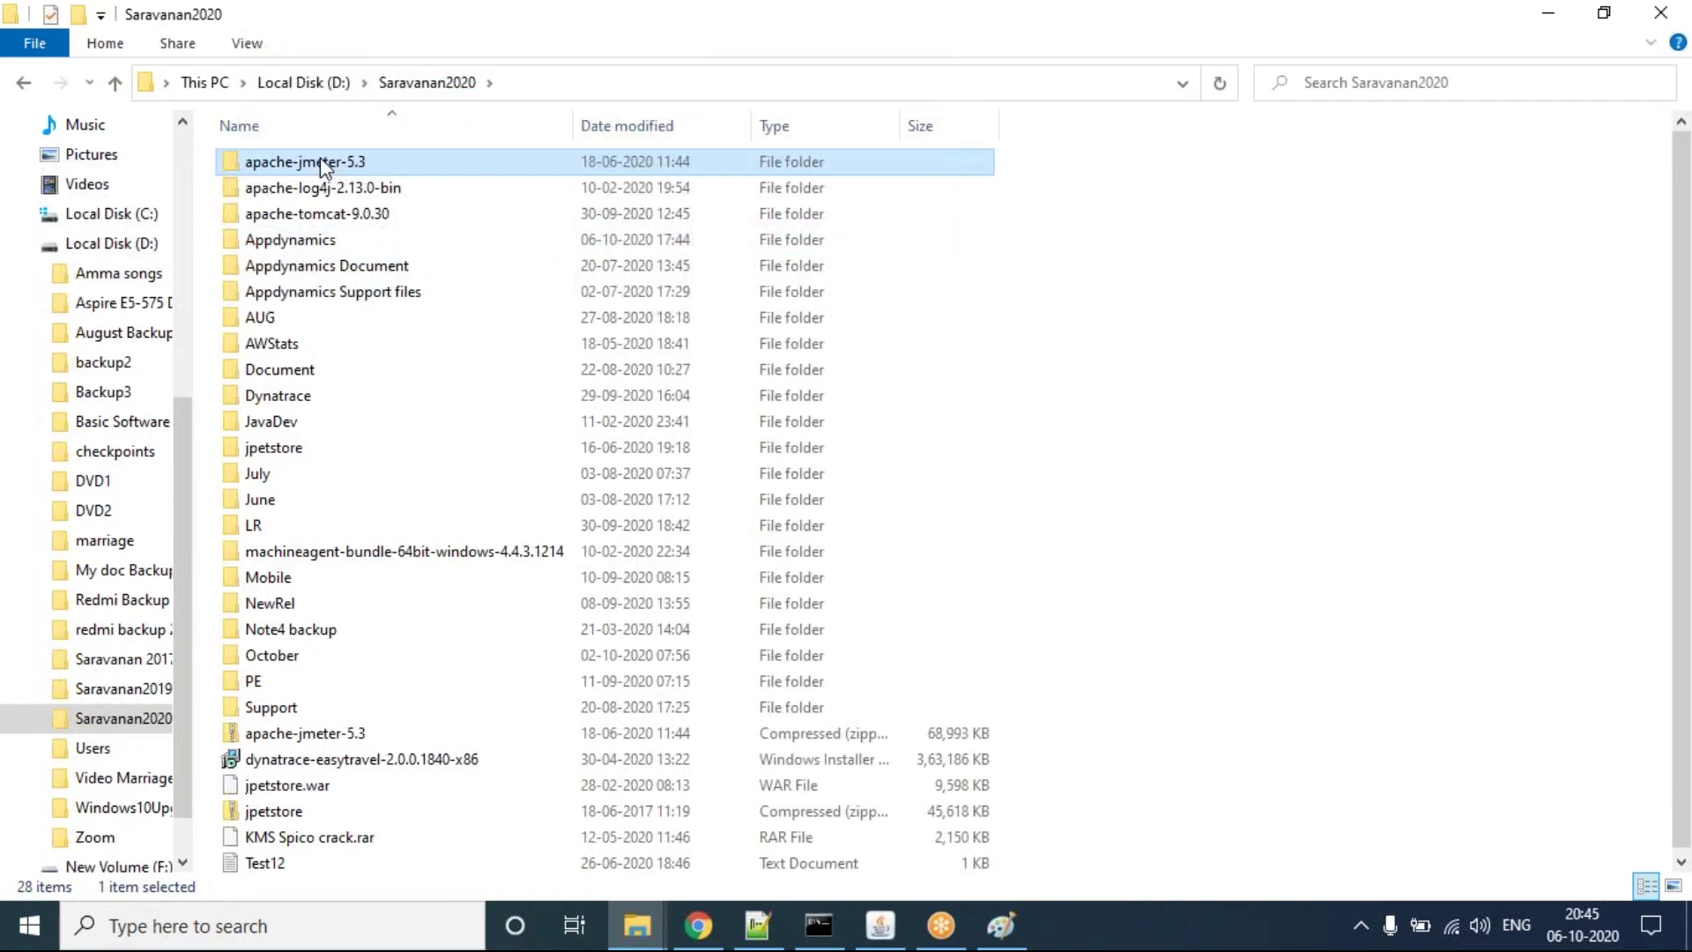
double_click(325, 164)
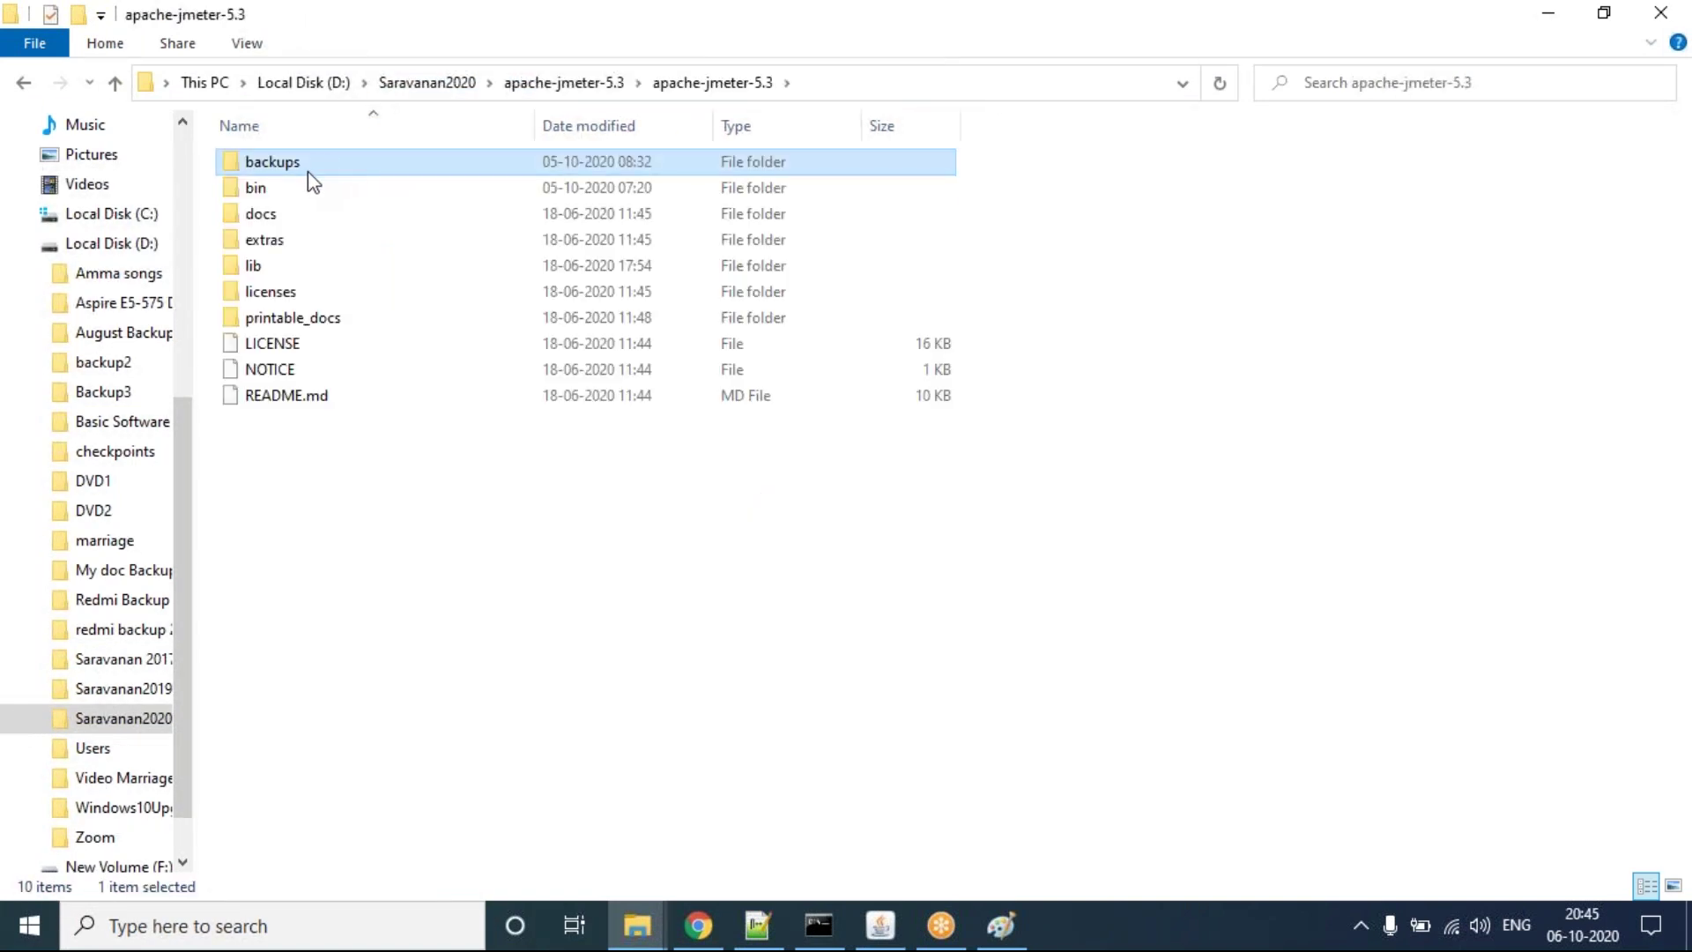
double_click(287, 189)
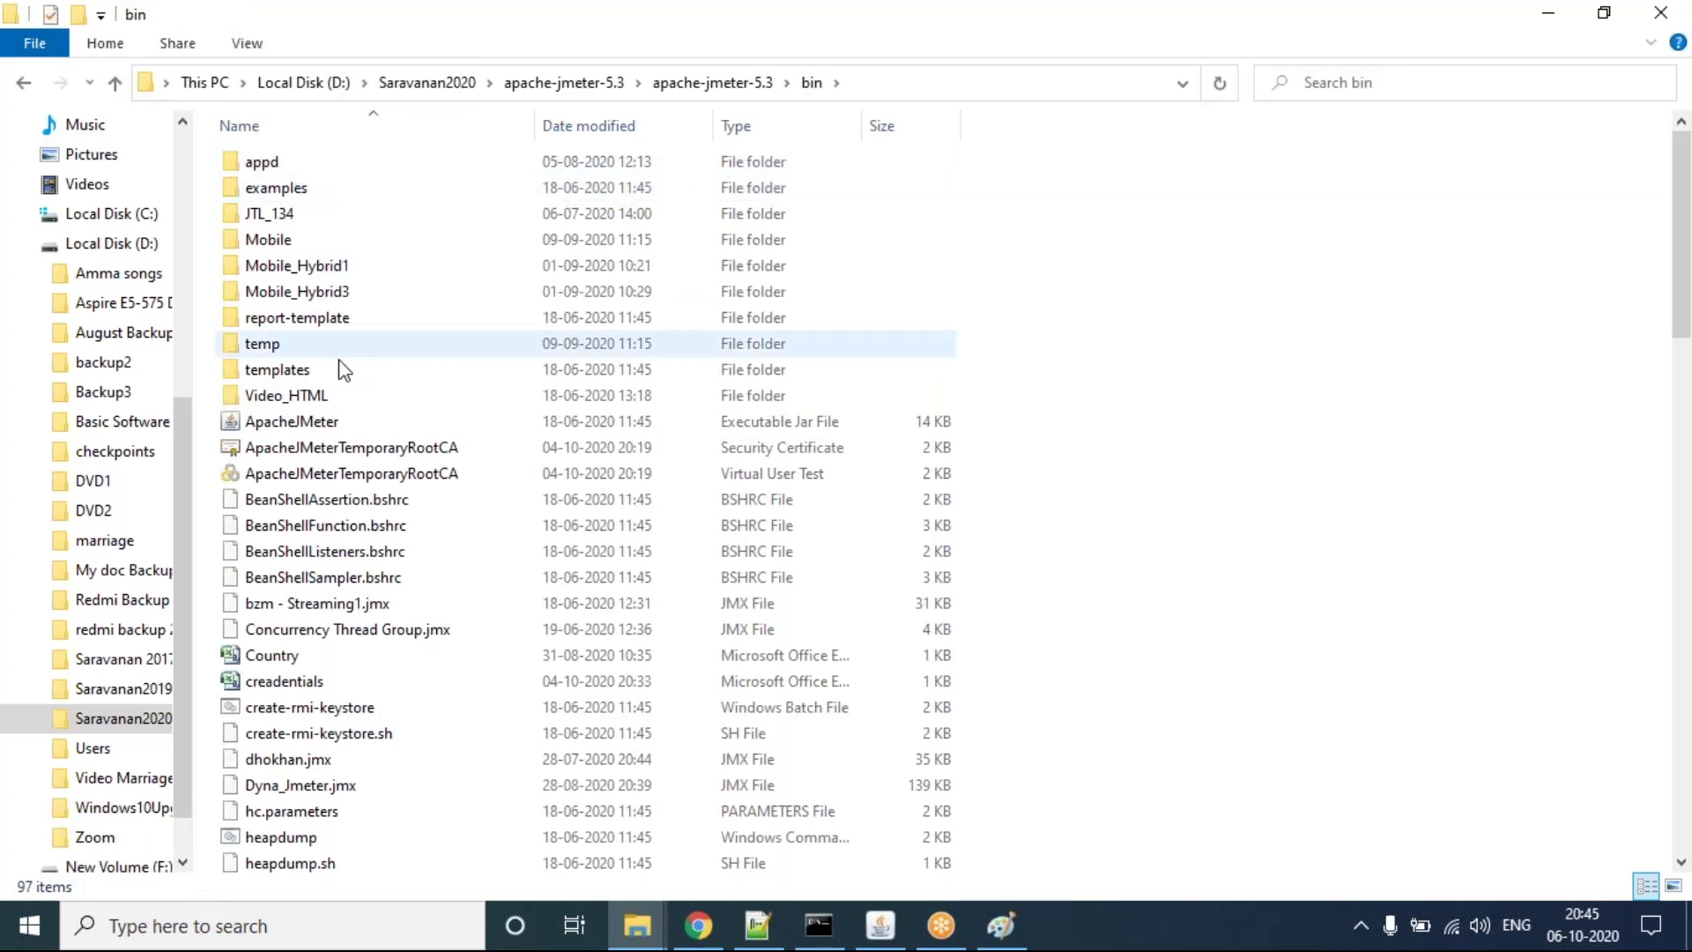
click(330, 428)
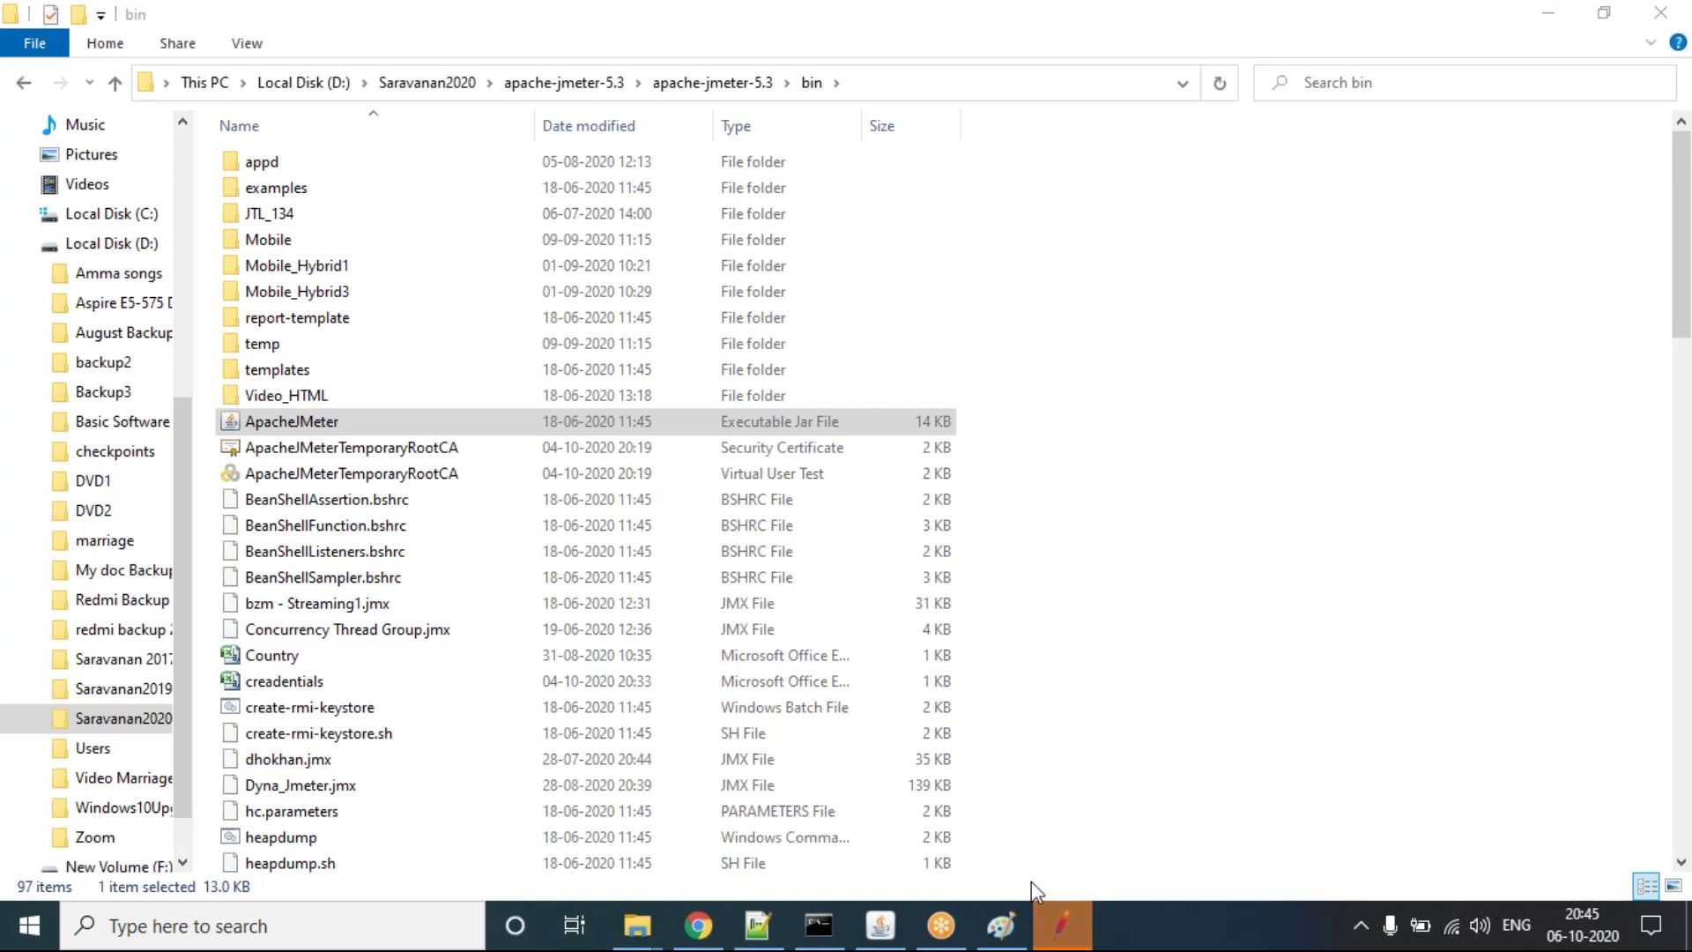
Step: Maximize JMeter and open the Jpetstore6.jmx test plan
click(1068, 930)
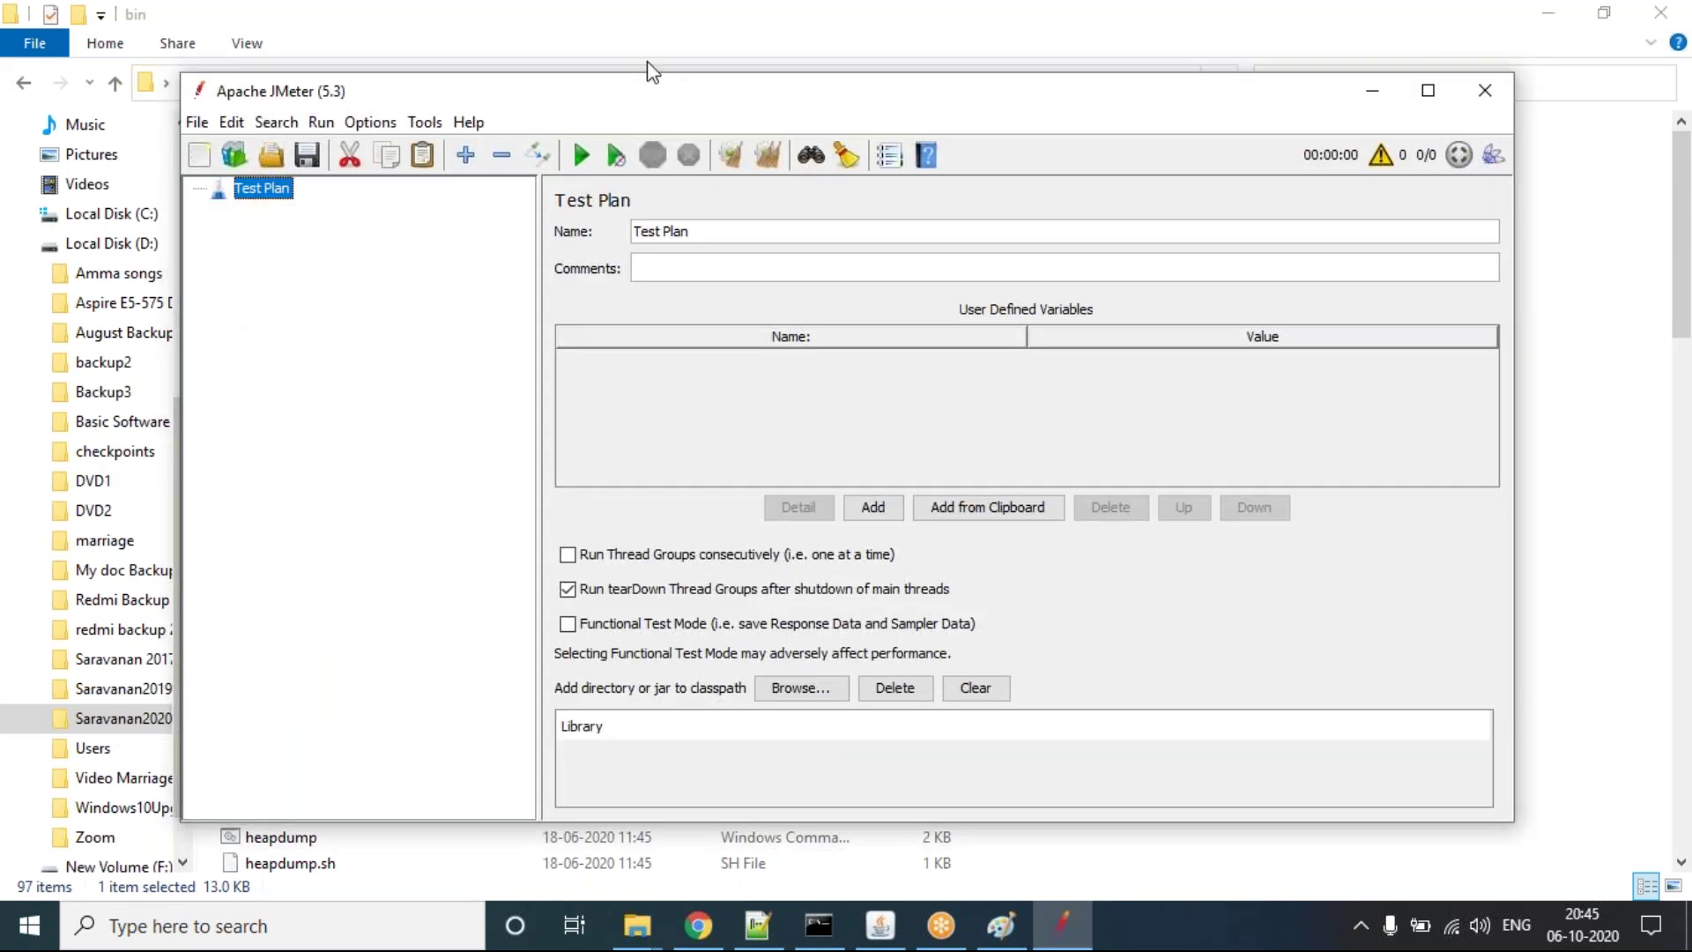
double_click(634, 88)
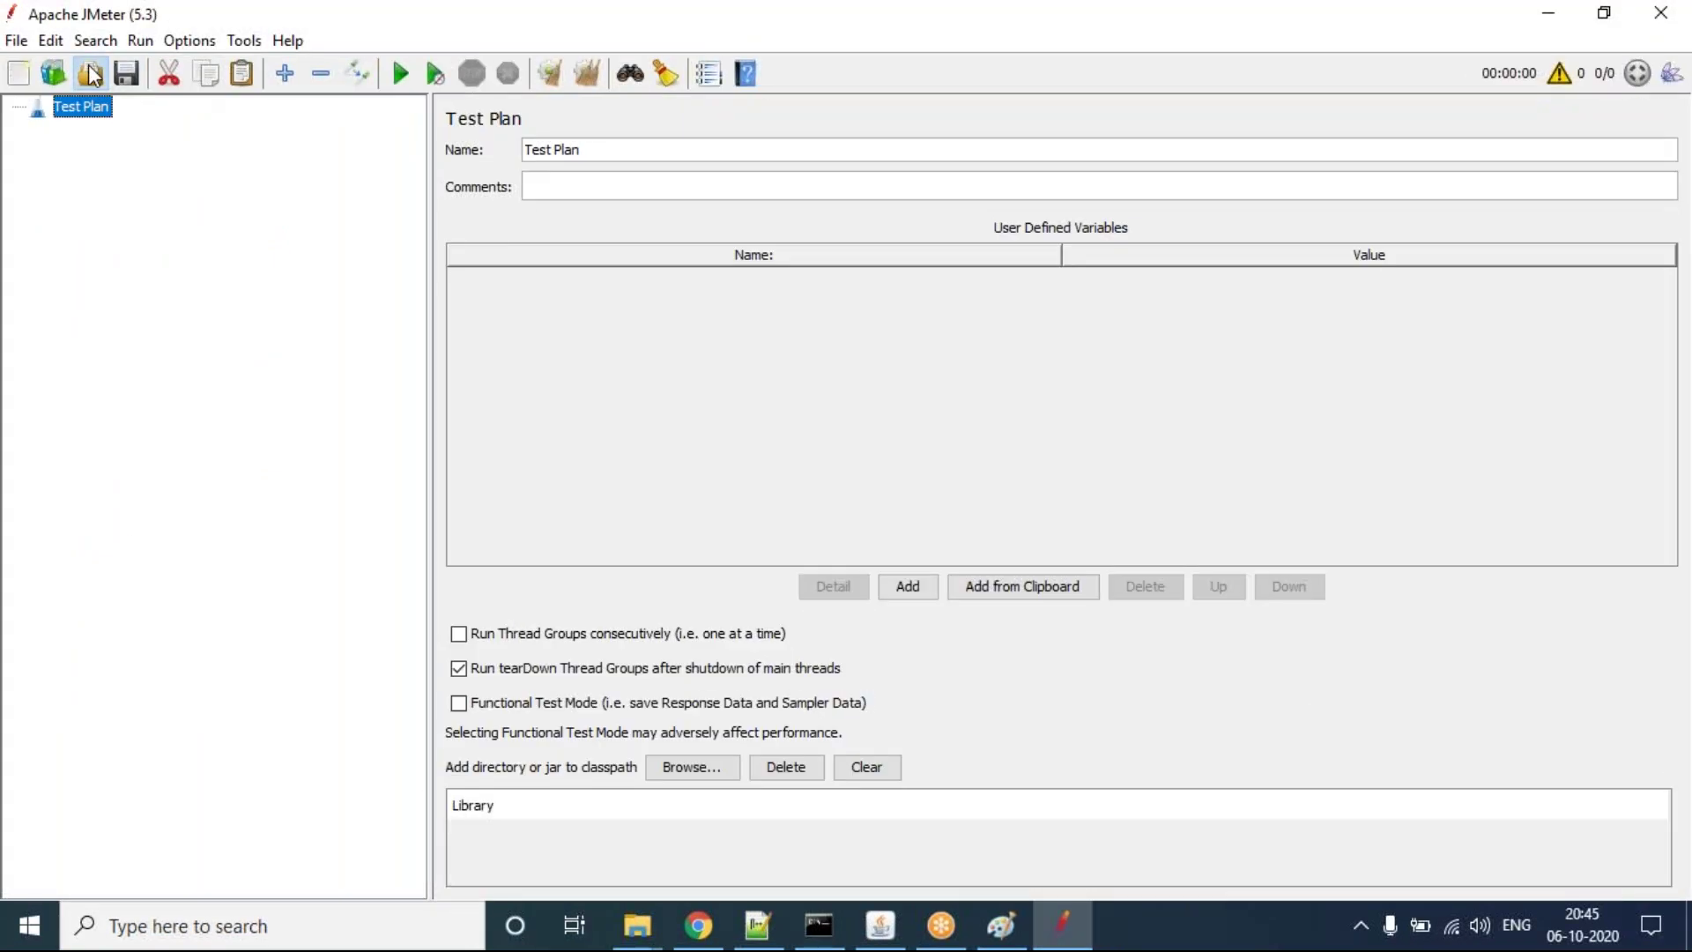
click(91, 74)
double_click(938, 280)
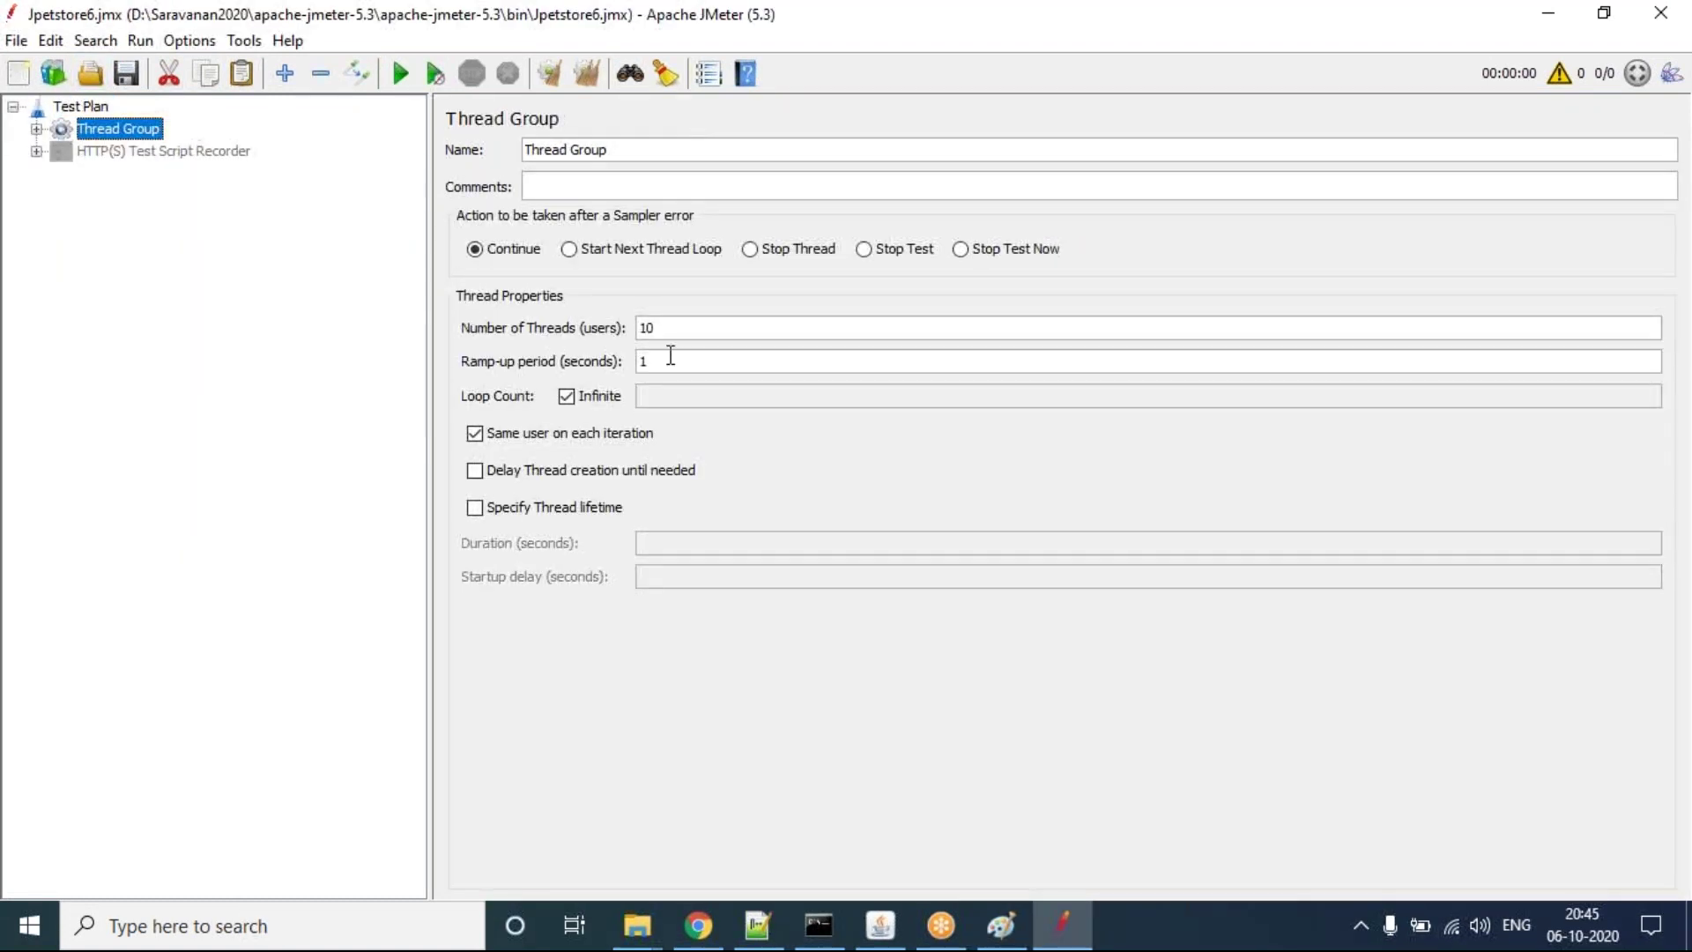
Step: Raise the thread group from 10 to 15 threads and start the load test
key(BackSpace)
text(5)
click(401, 73)
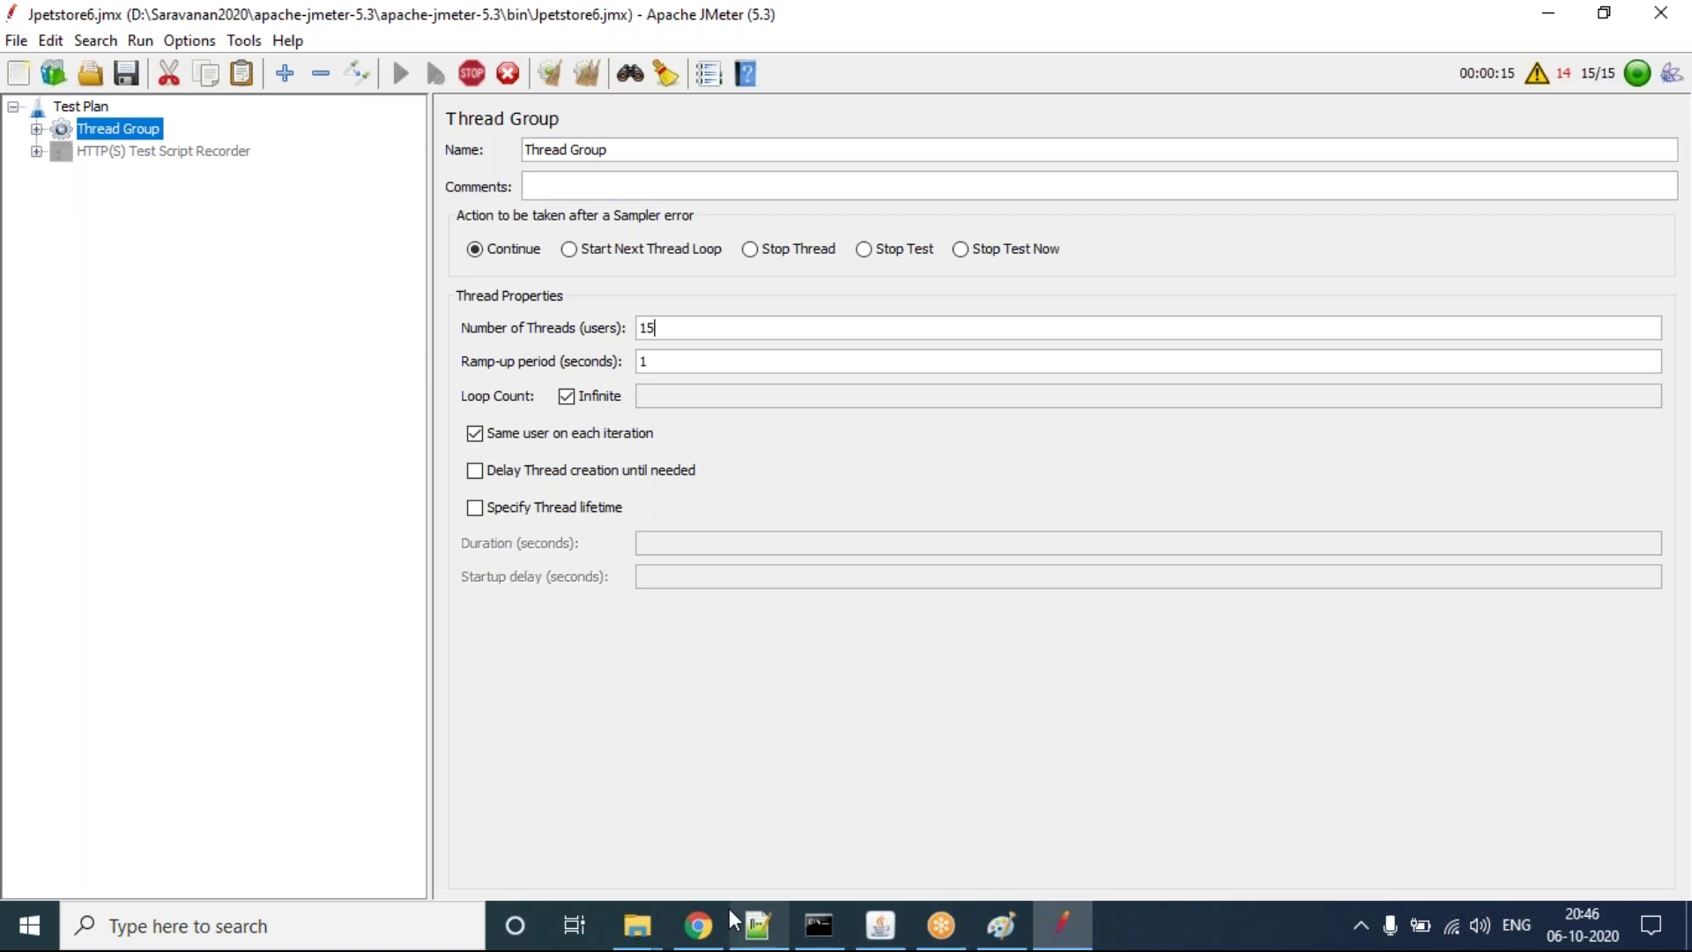
click(695, 921)
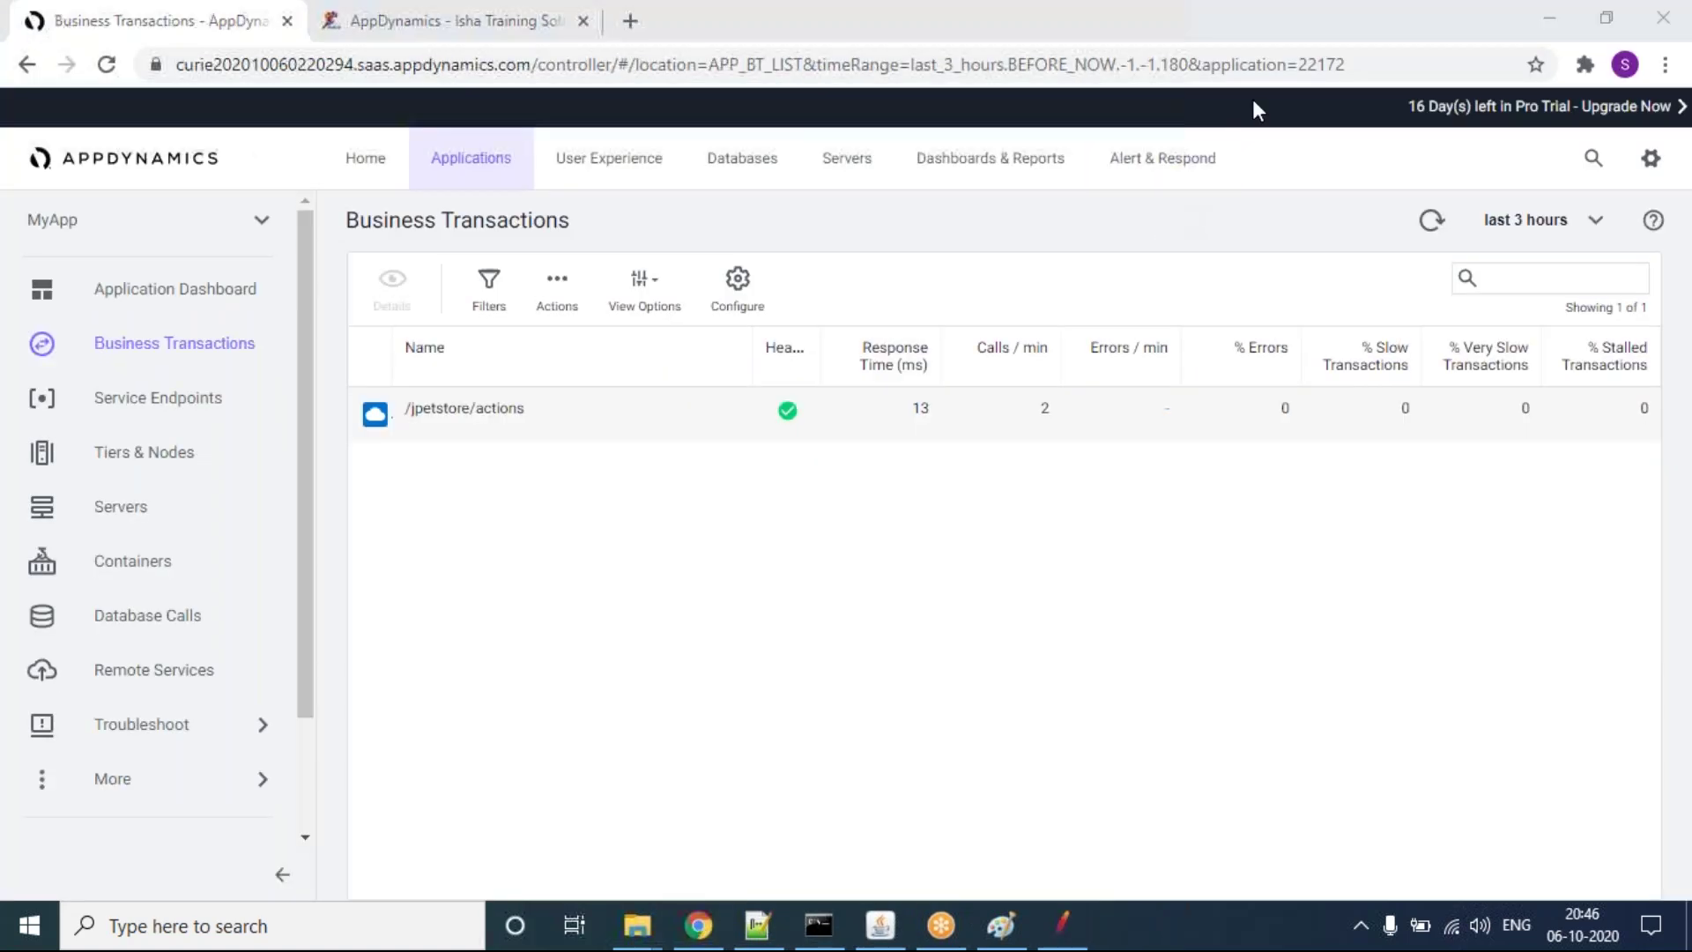
Step: Switch the time range to the last 5 minutes, refresh, and open the Application Dashboard
click(1493, 229)
click(1509, 231)
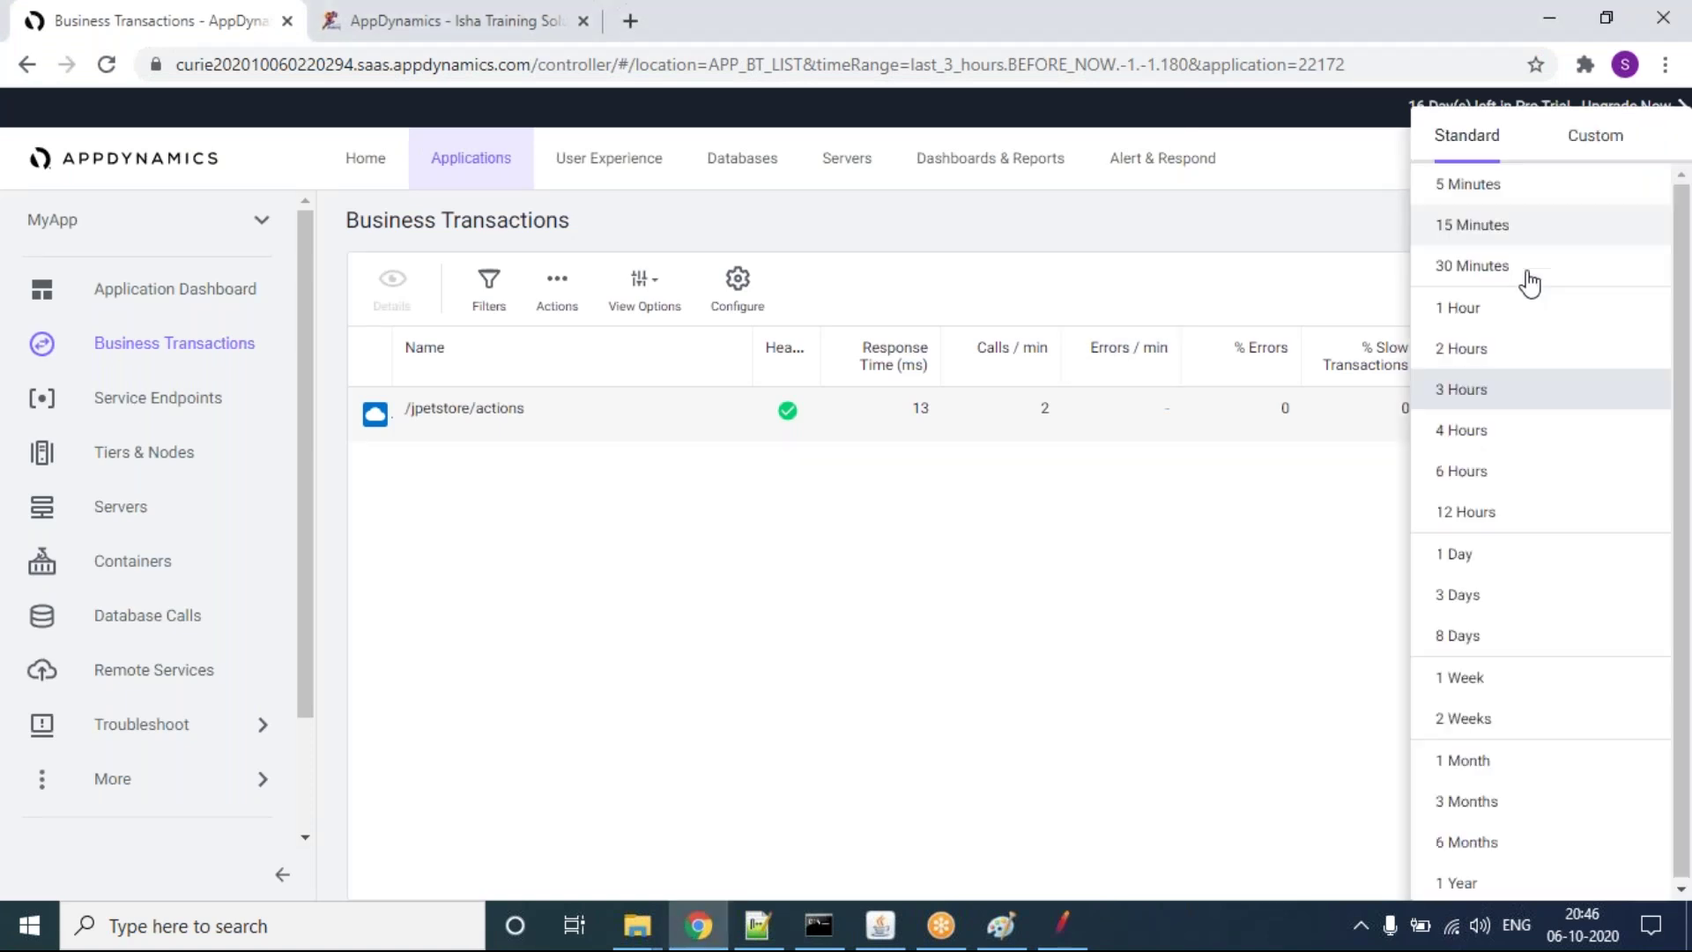
click(1499, 188)
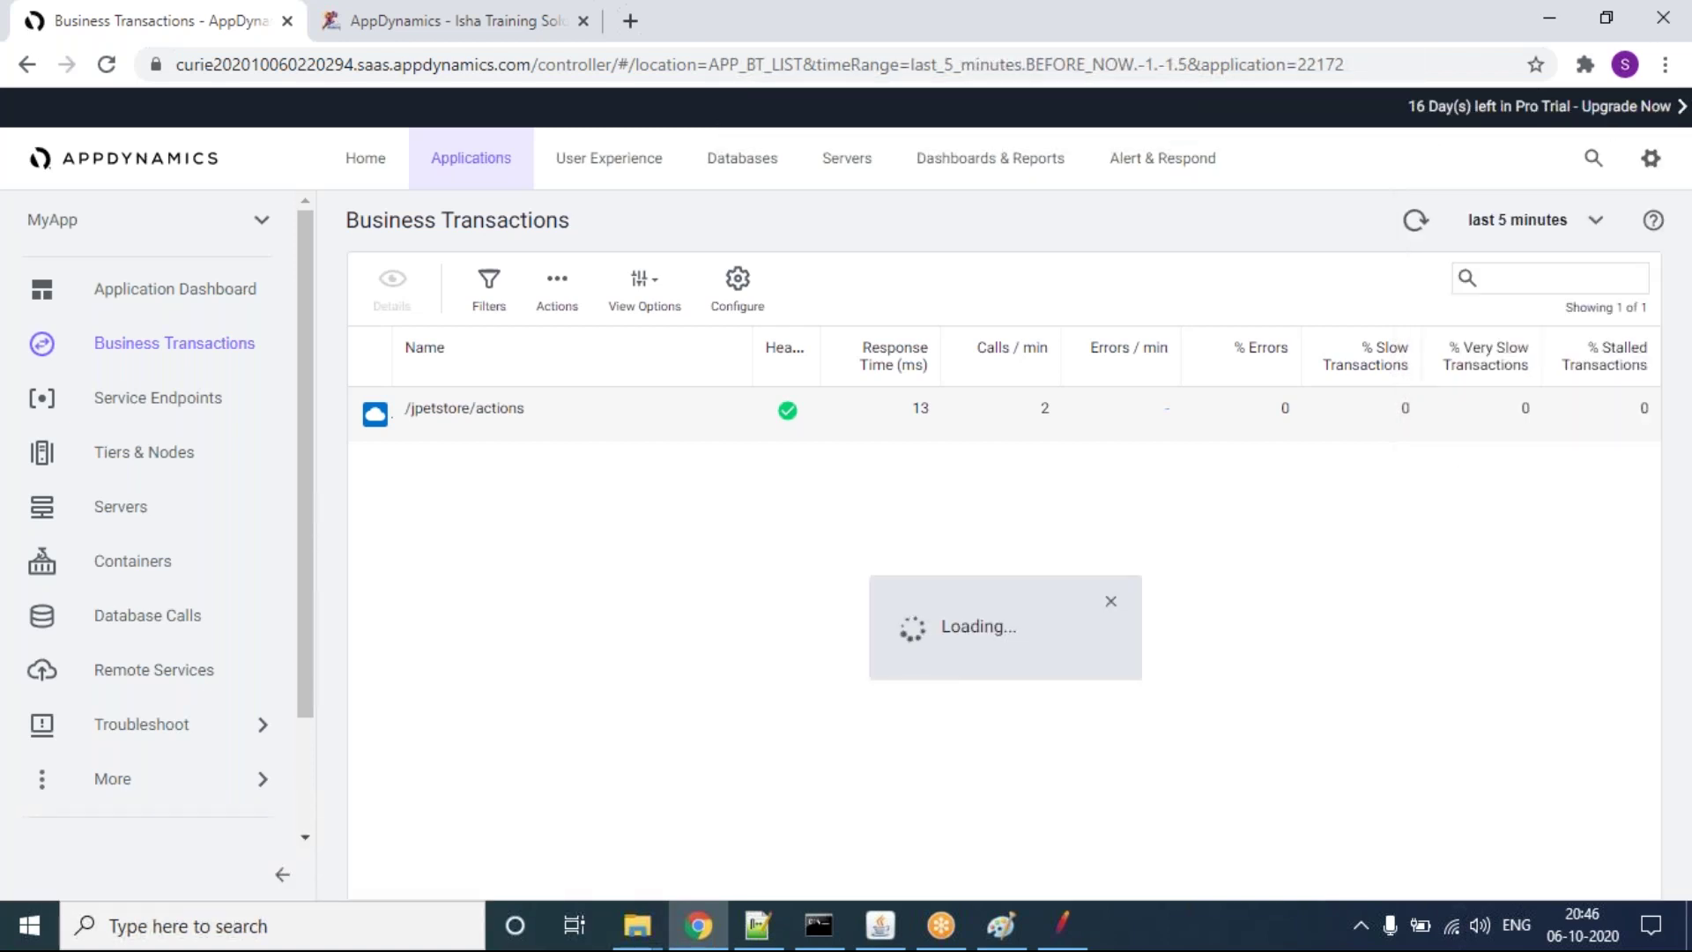
click(1414, 220)
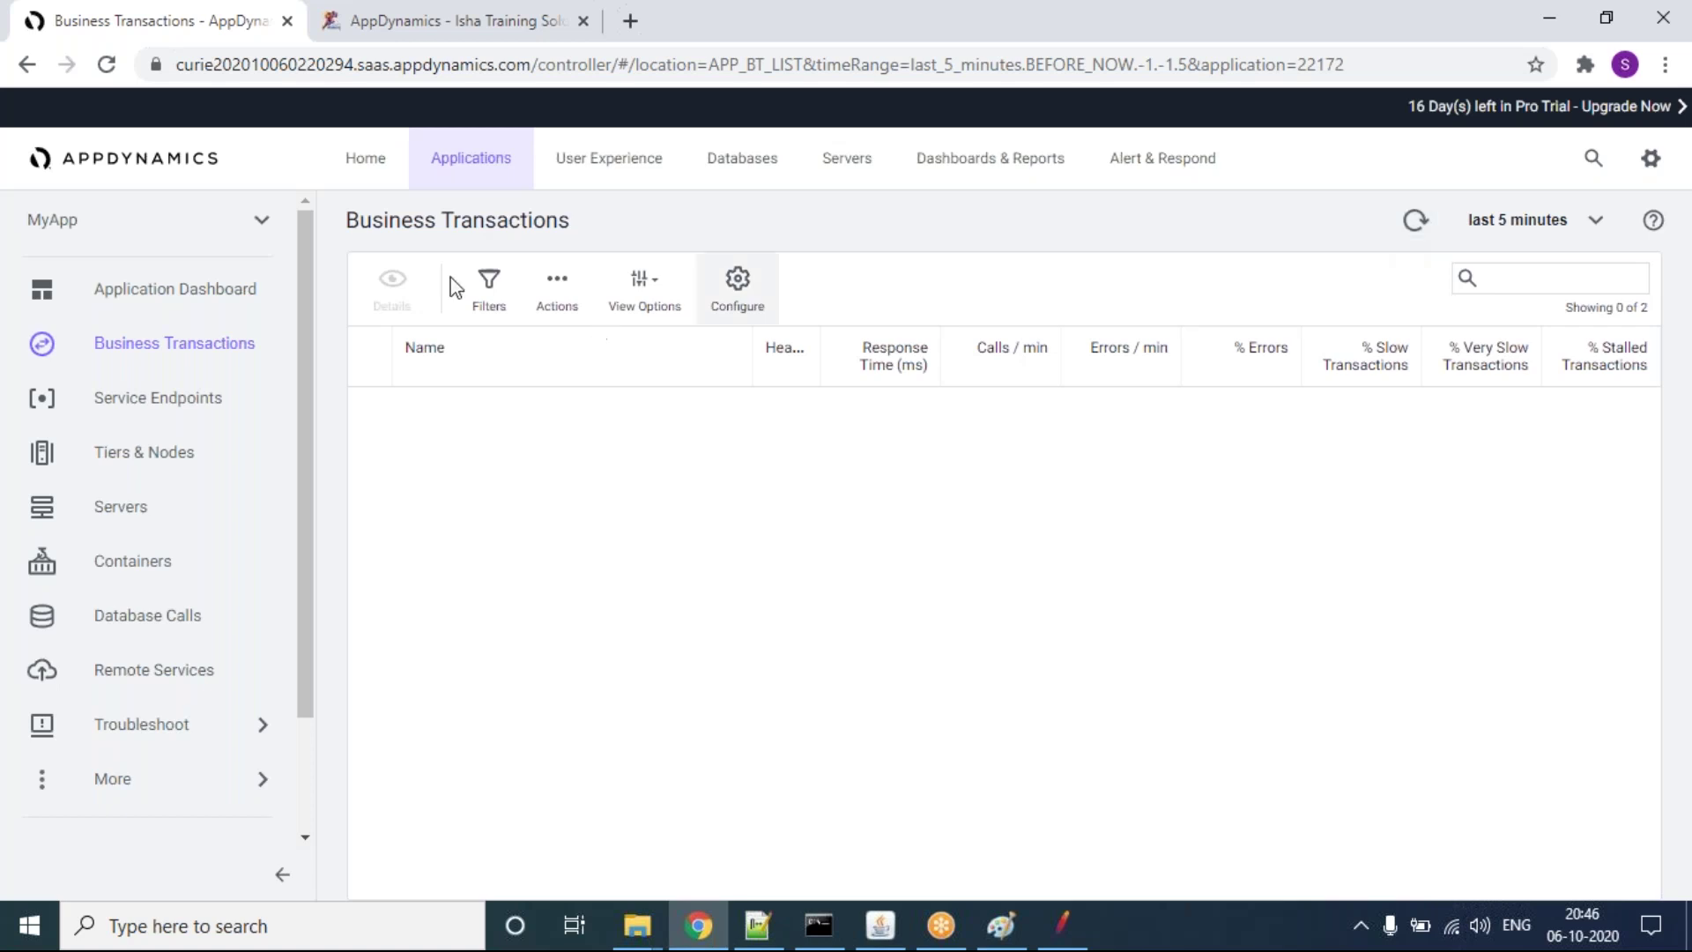
click(175, 289)
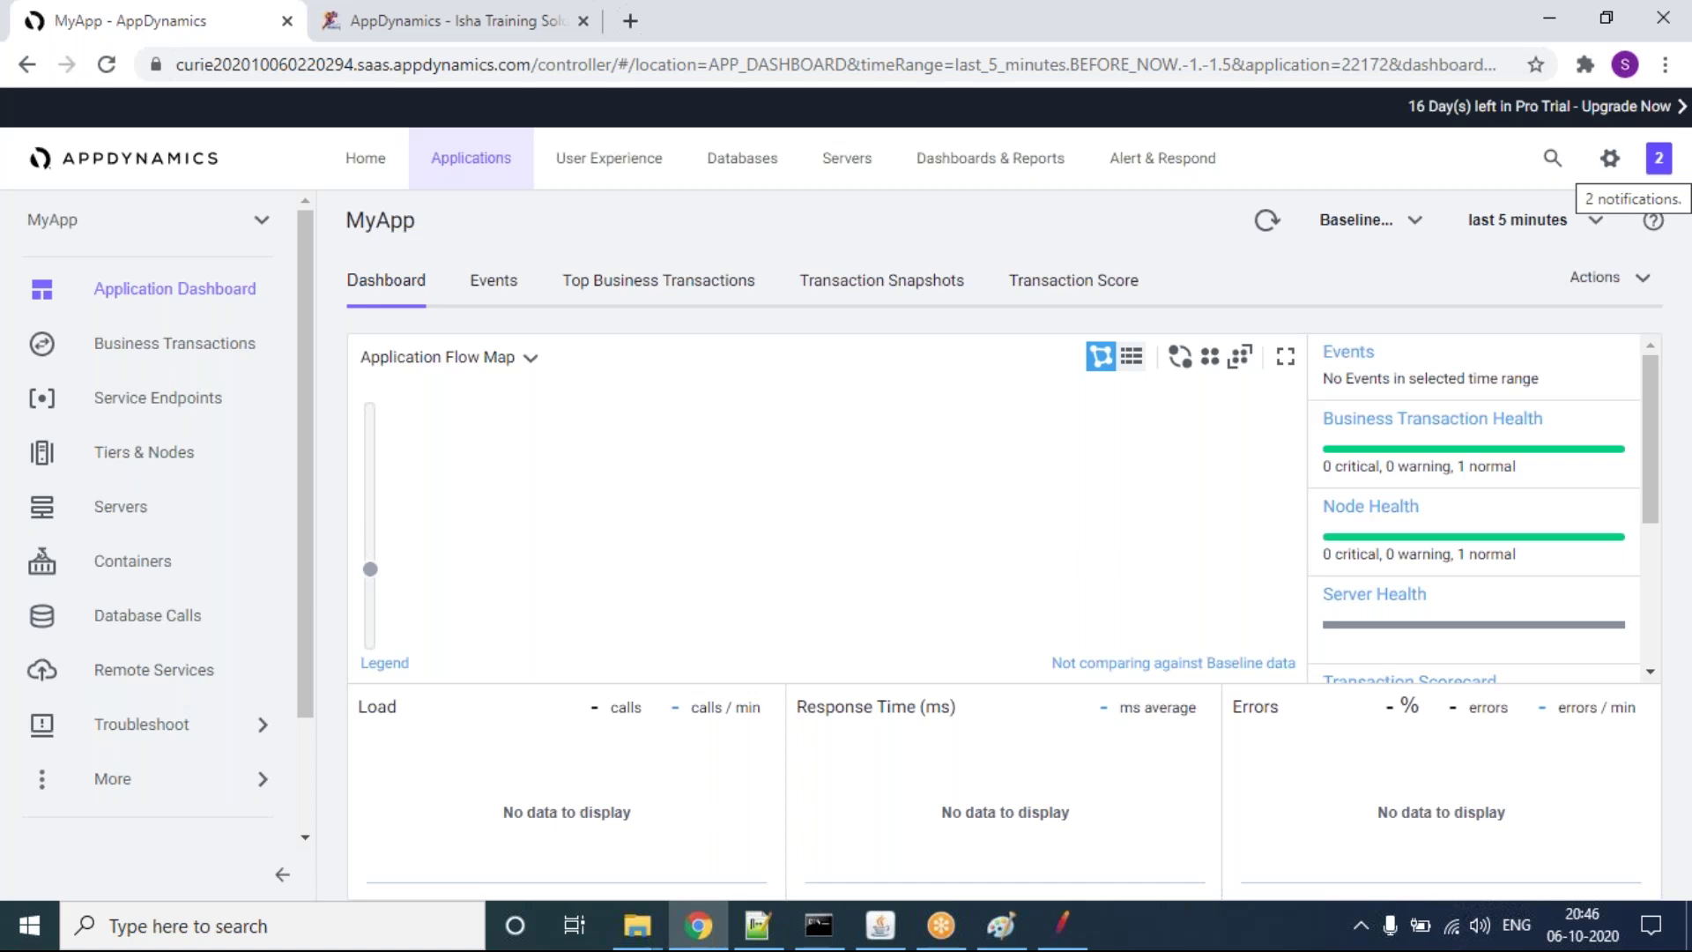
Step: Review the backend and business transaction discovery notifications, then refresh the dashboard
click(1658, 158)
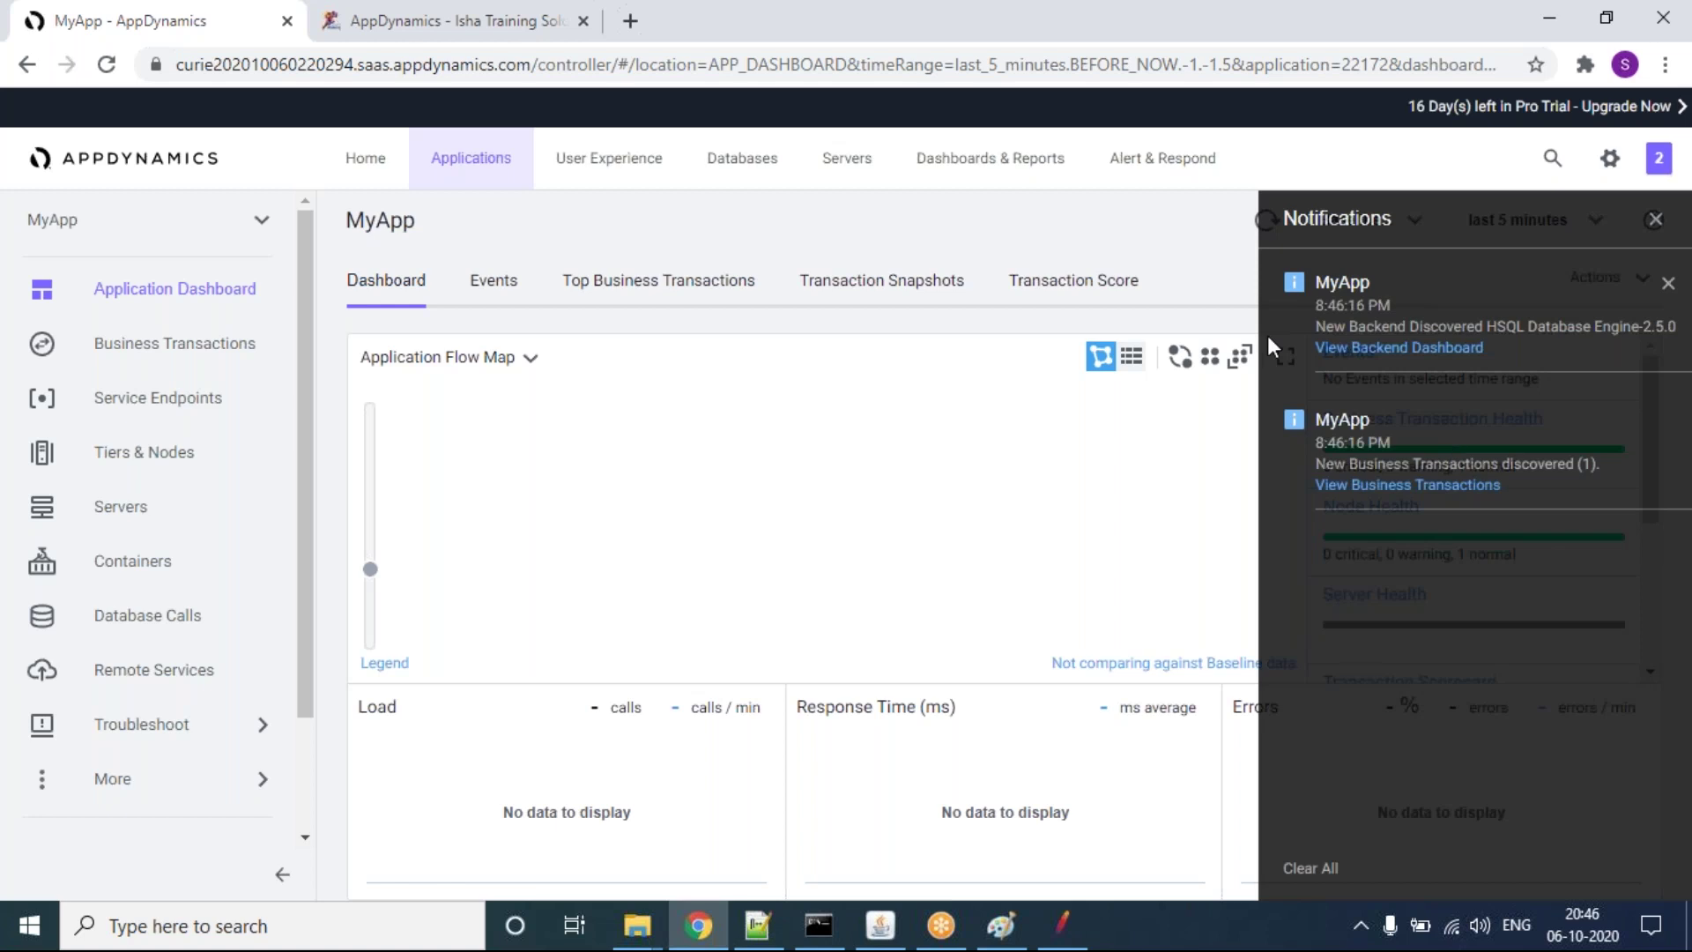
click(965, 203)
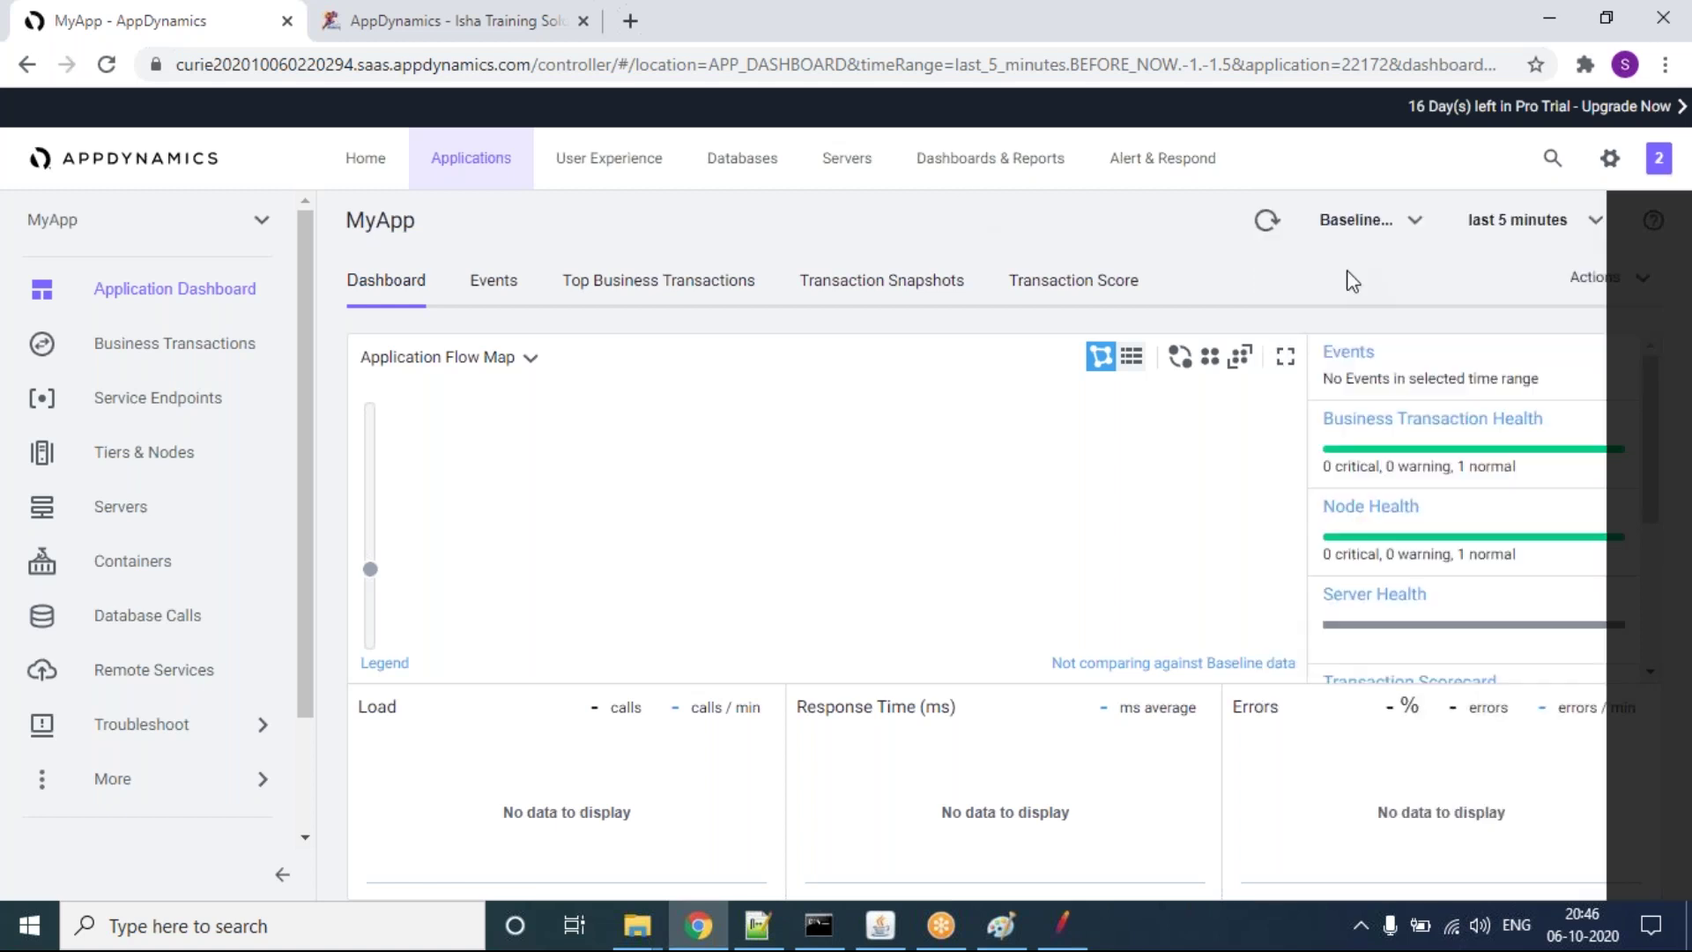
click(1267, 224)
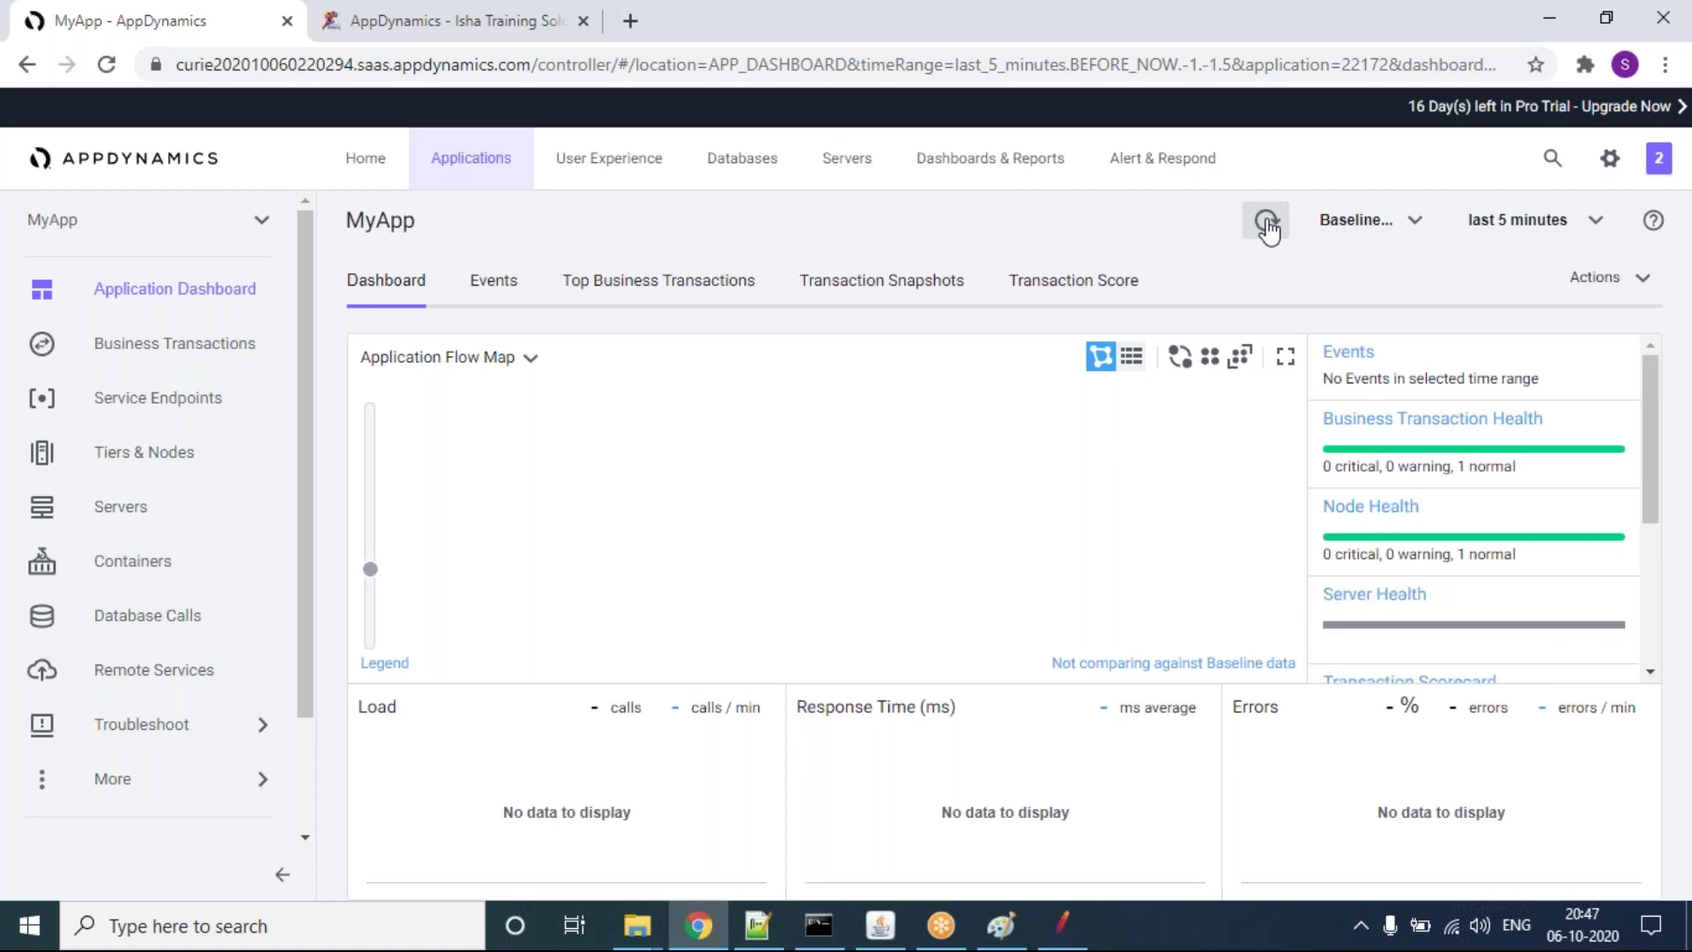
click(1267, 226)
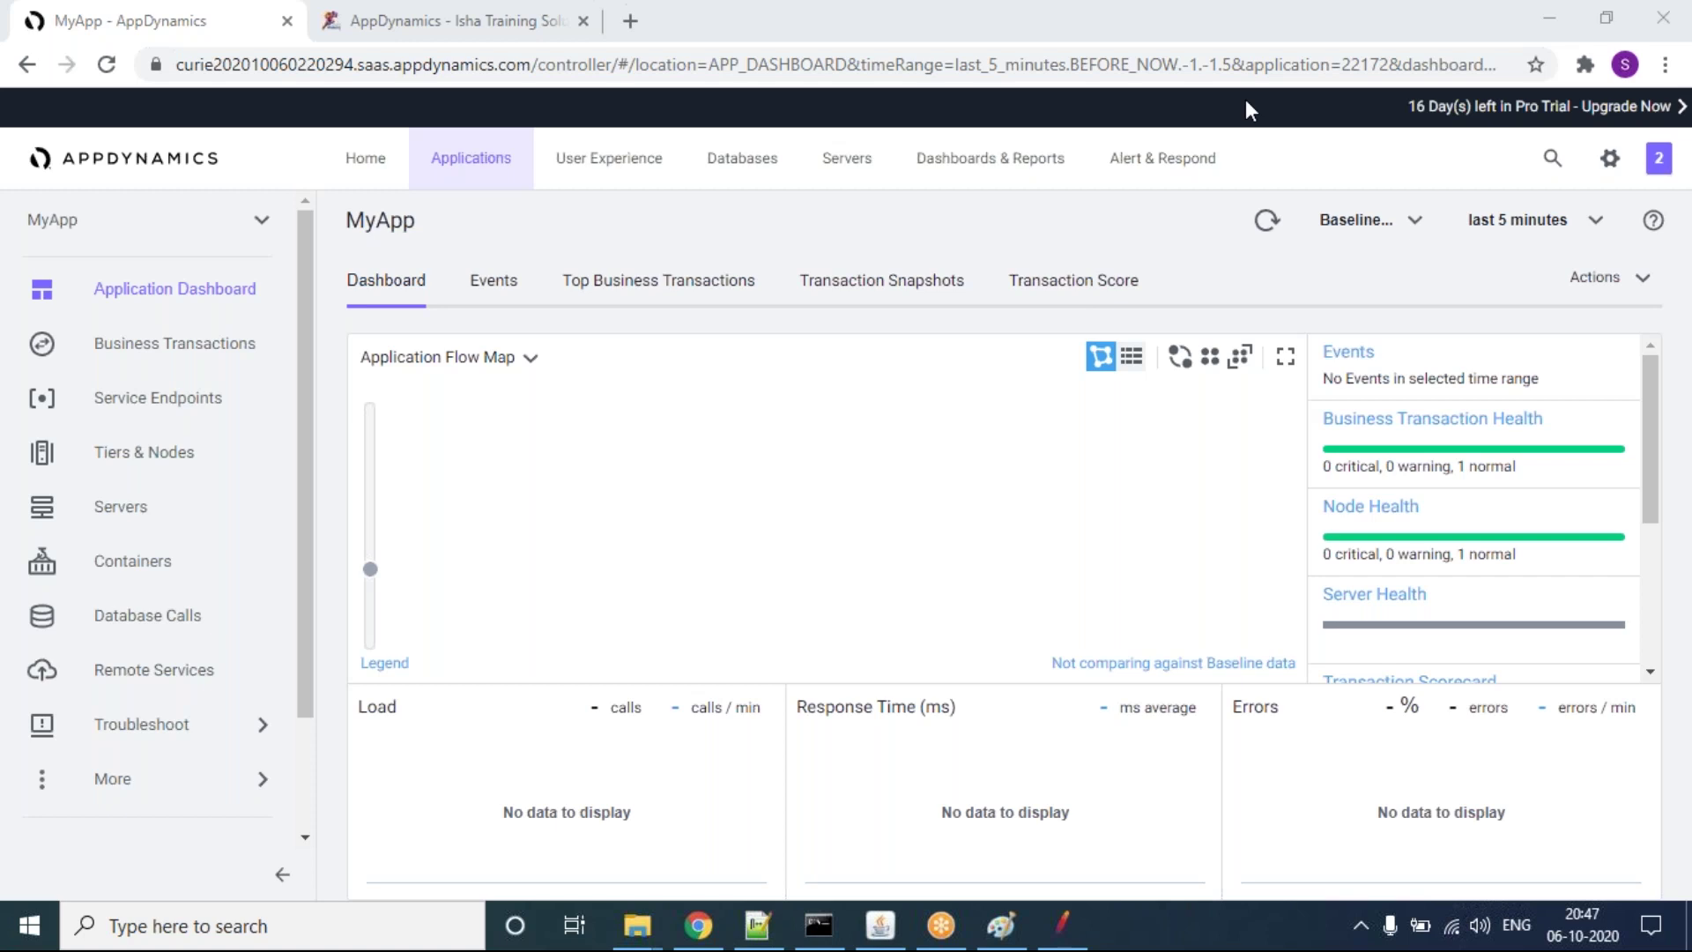
Step: Check the Tomcat console, refresh again, and return to the Business Transactions list
click(878, 926)
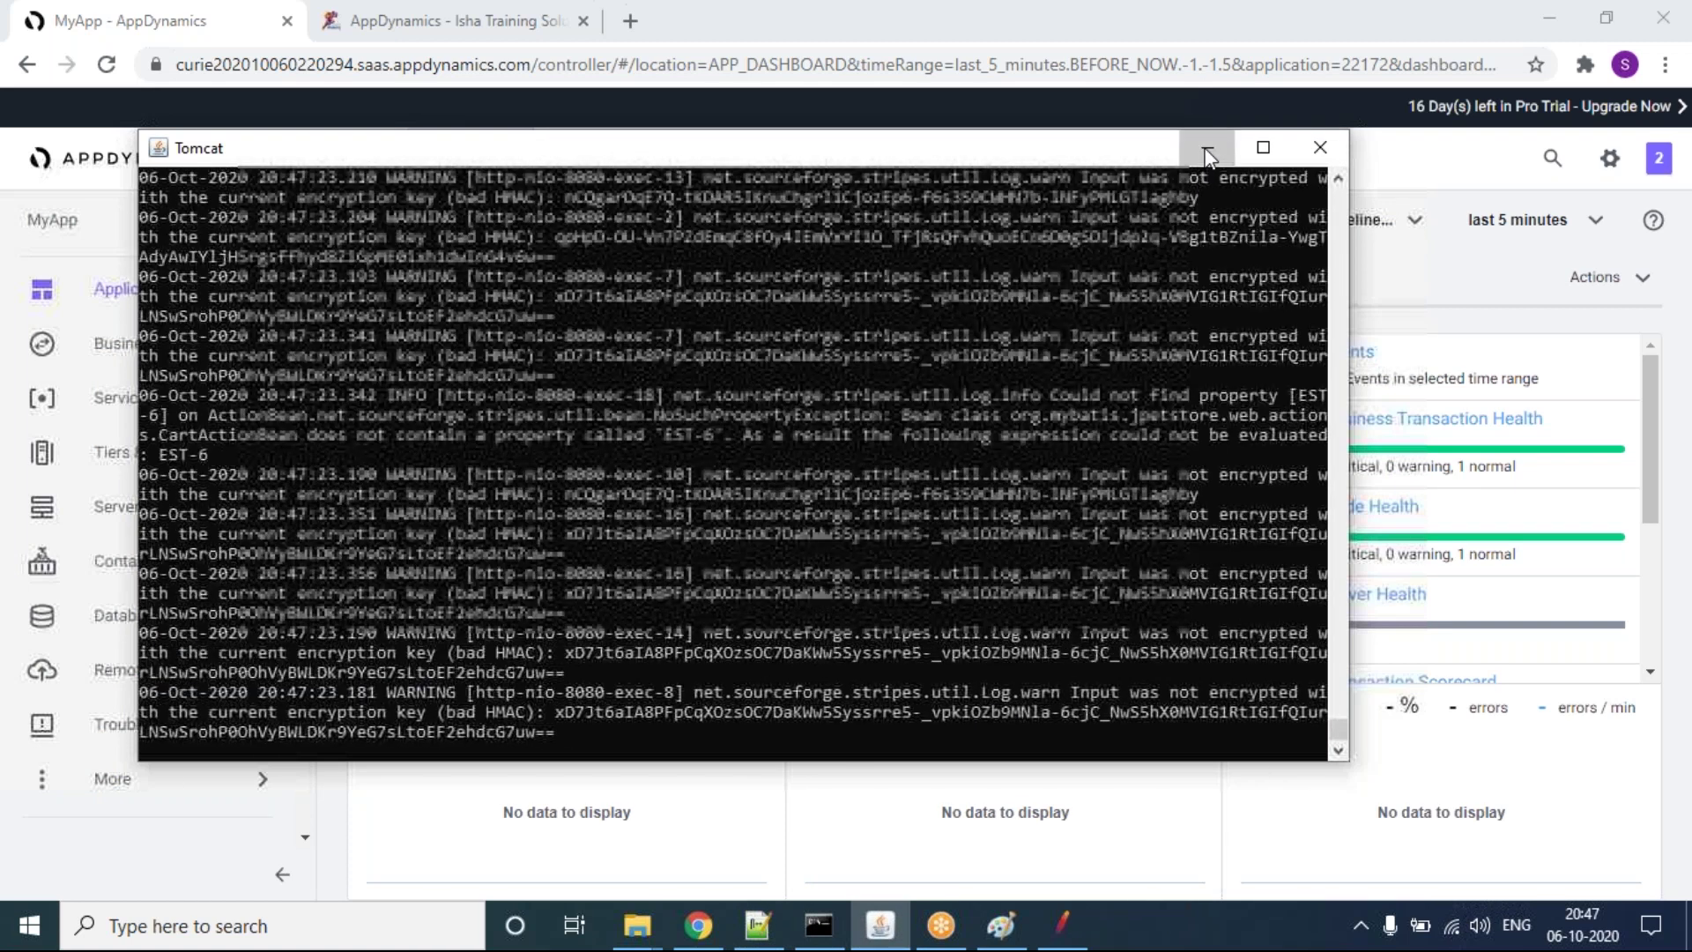
click(1207, 157)
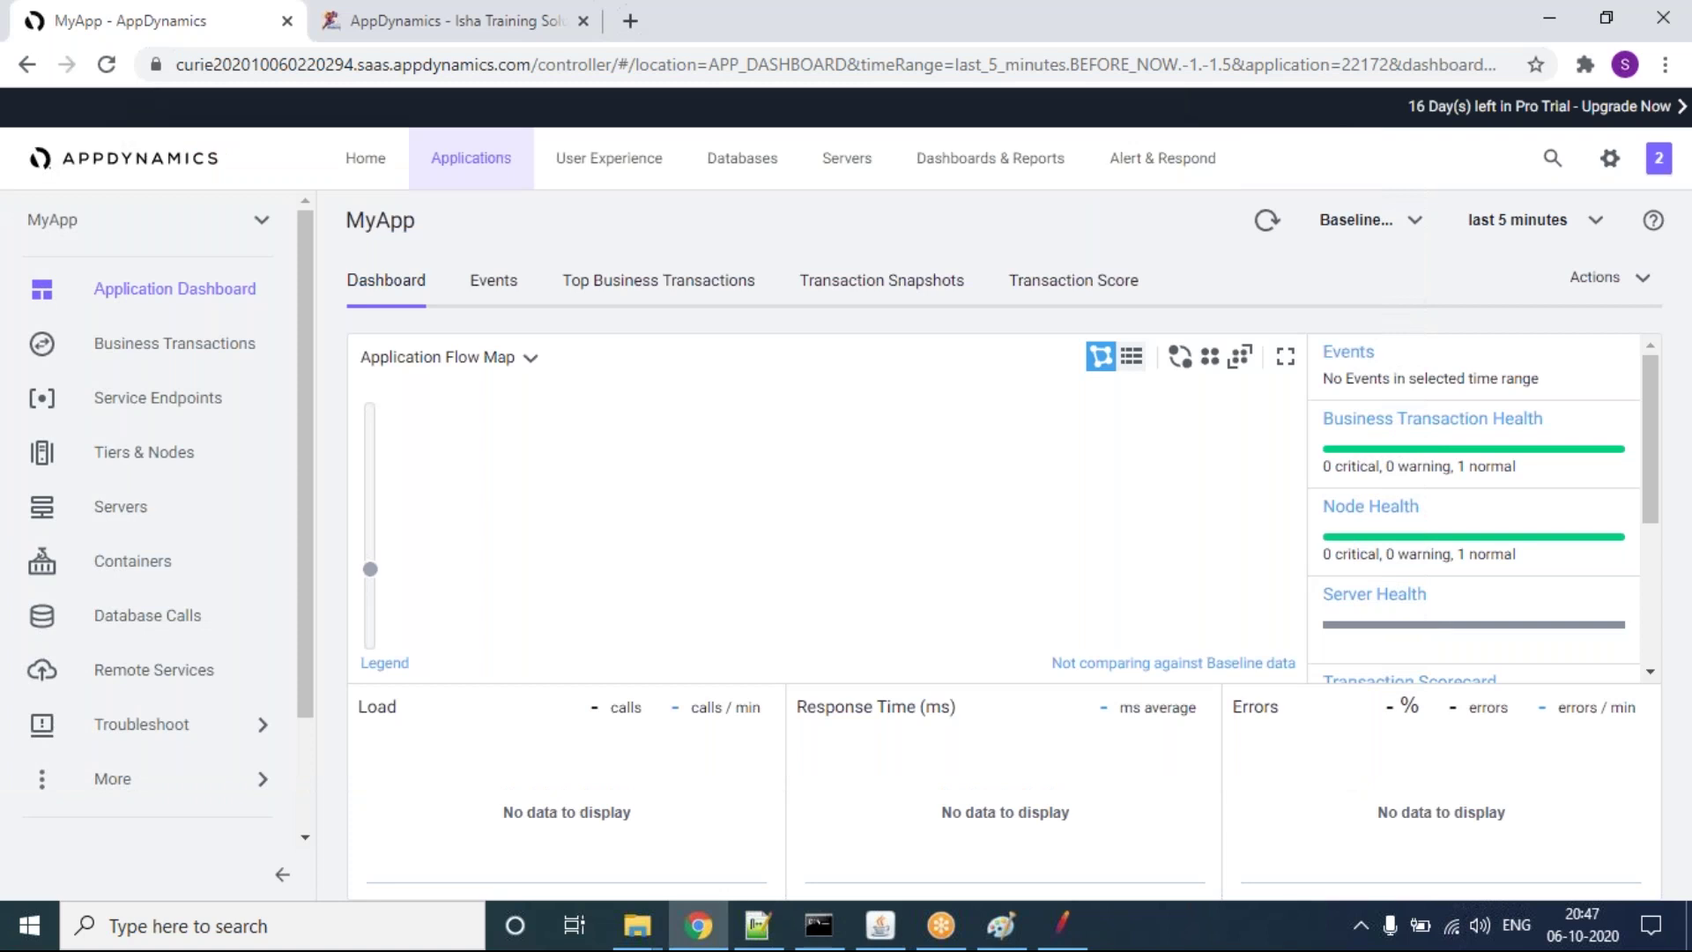
click(1266, 222)
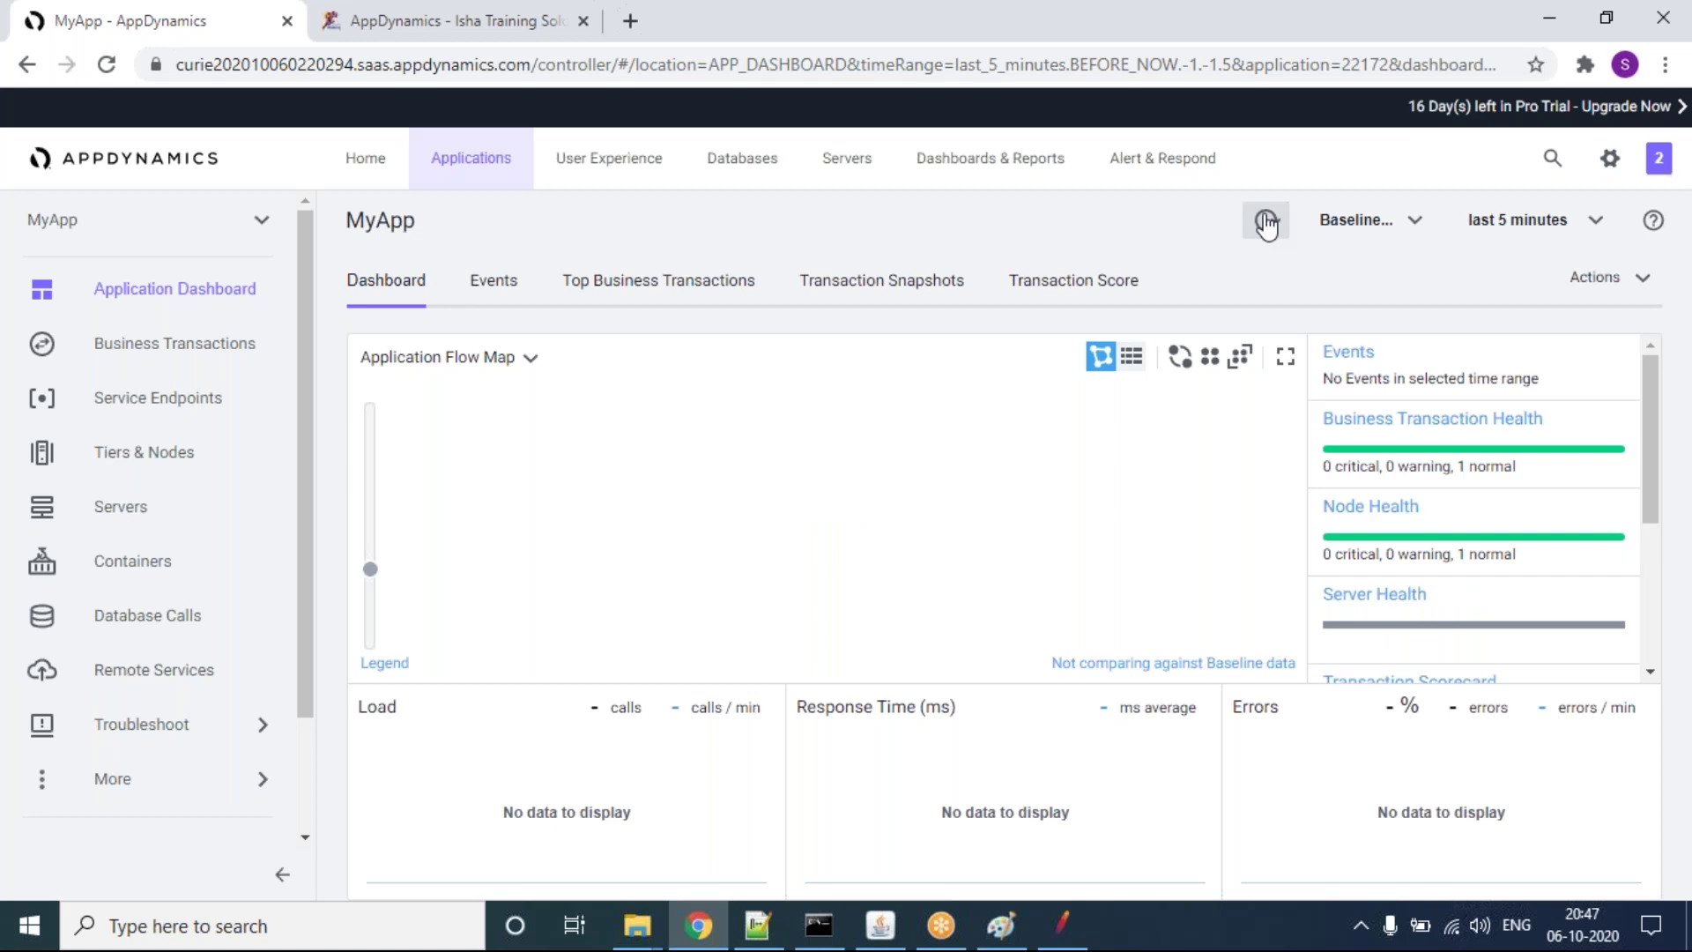
click(175, 343)
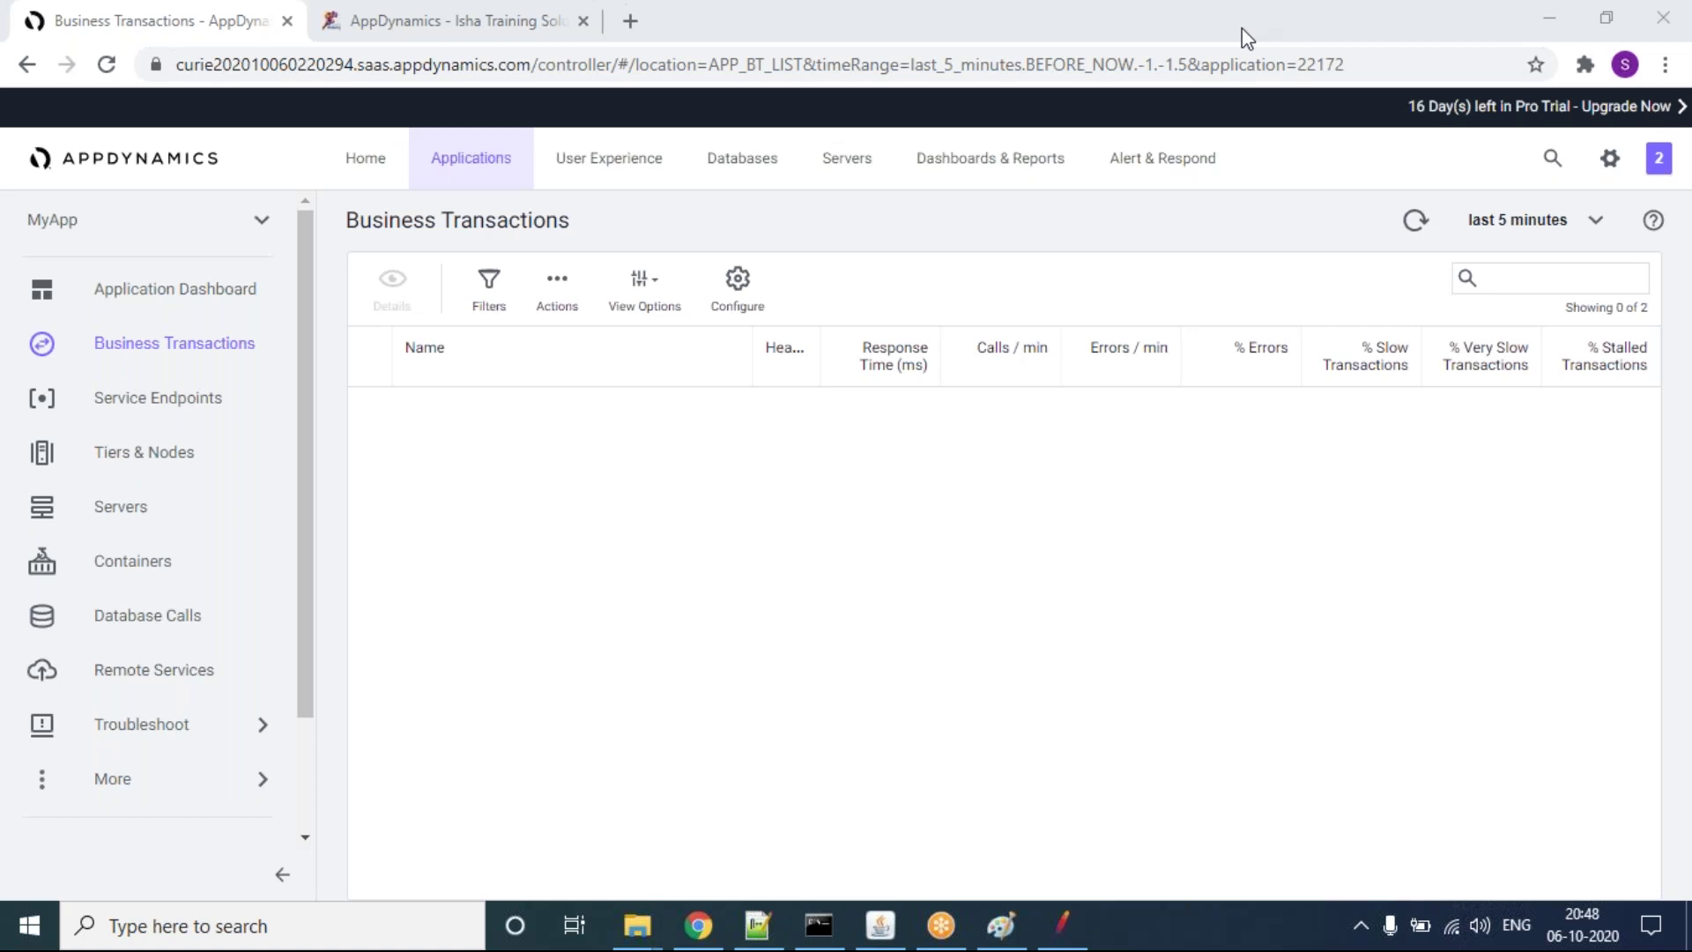
Step: Refresh until /jpetstore/actions (13,267 calls/min, 95 errors/min) and /jpetstore/WEB-INF appear
click(1414, 224)
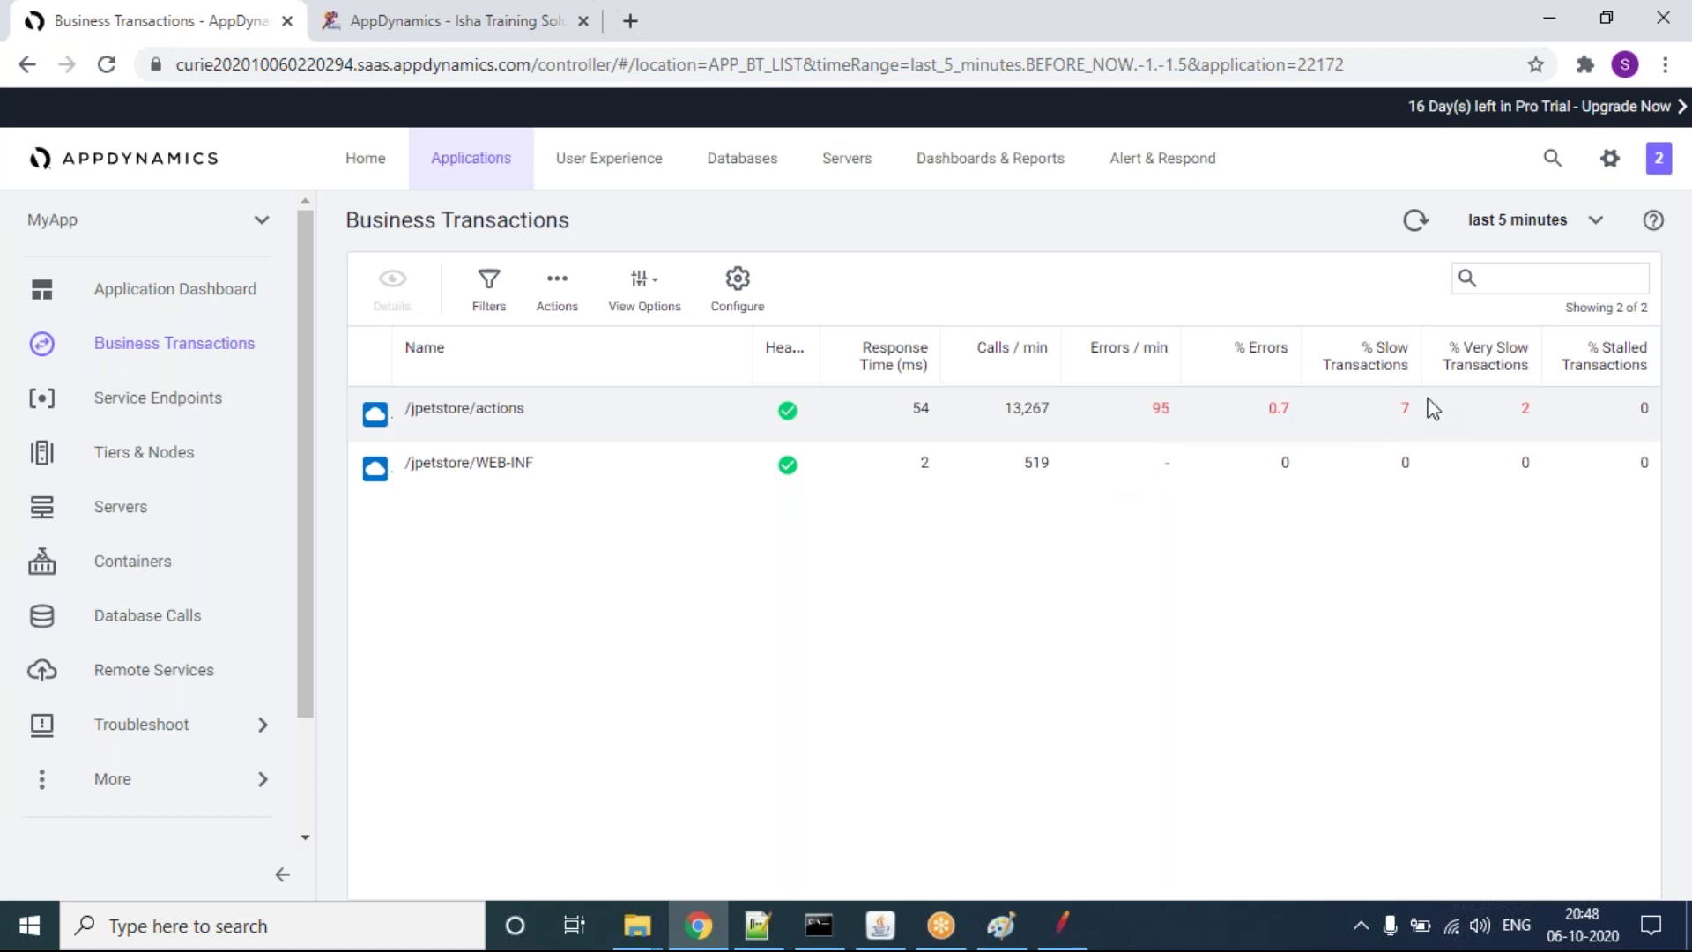
click(1405, 227)
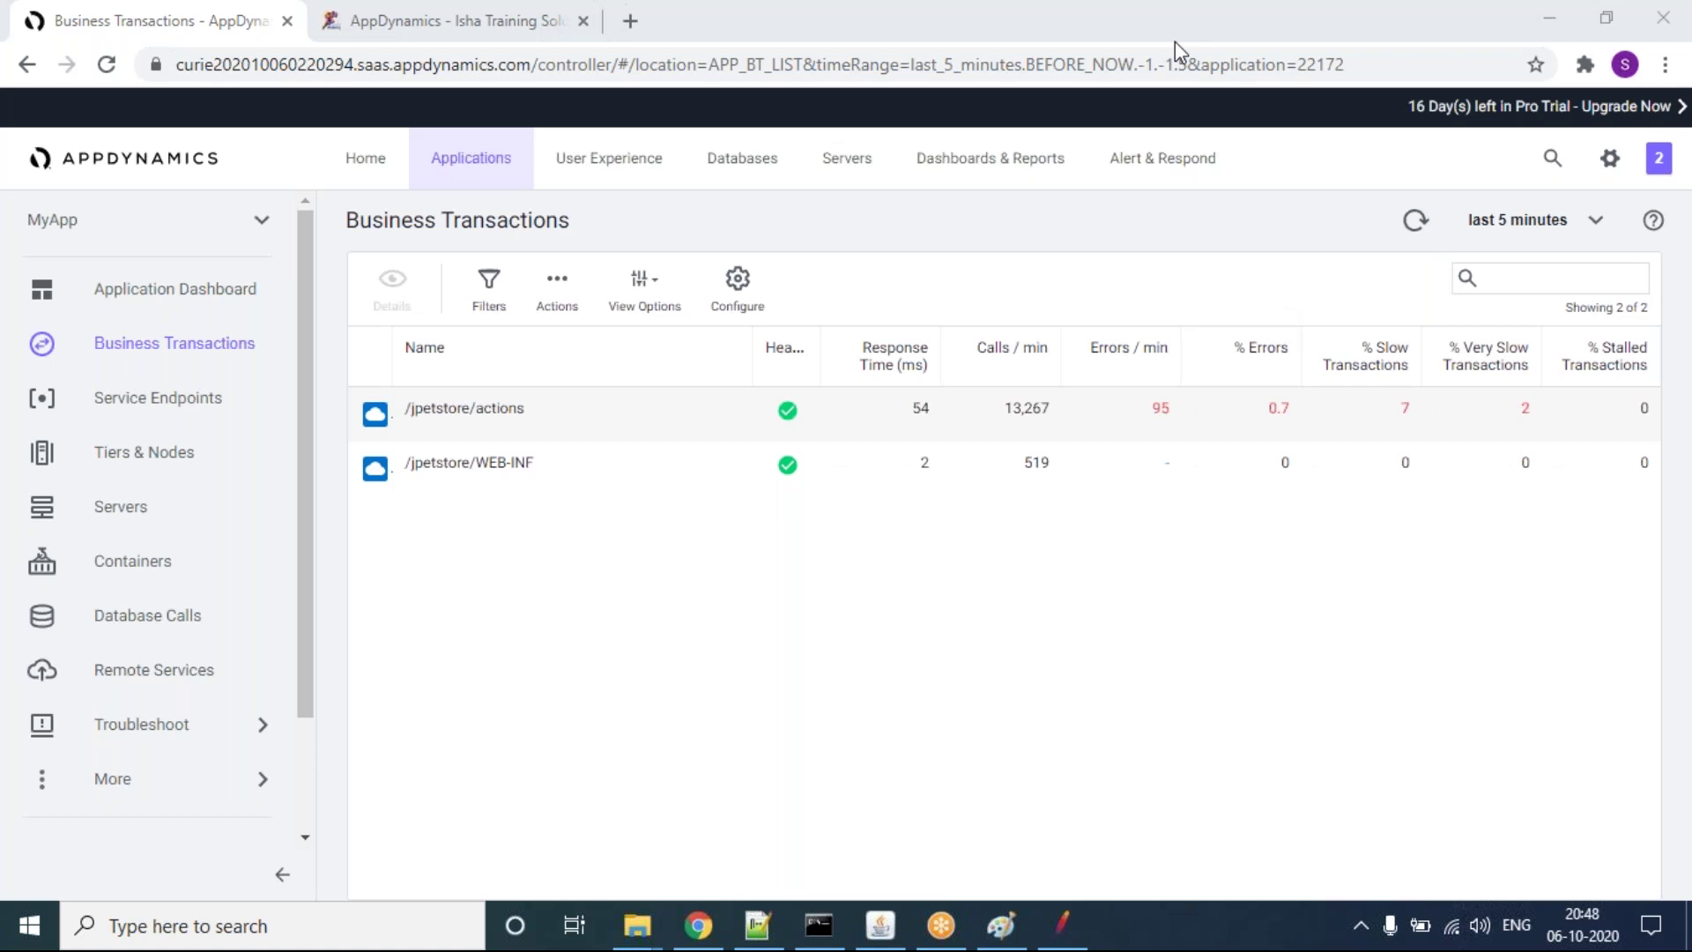
Step: Open /jpetstore/actions and list its three Very Slow snapshots (757, 678, 770 ms)
double_click(643, 422)
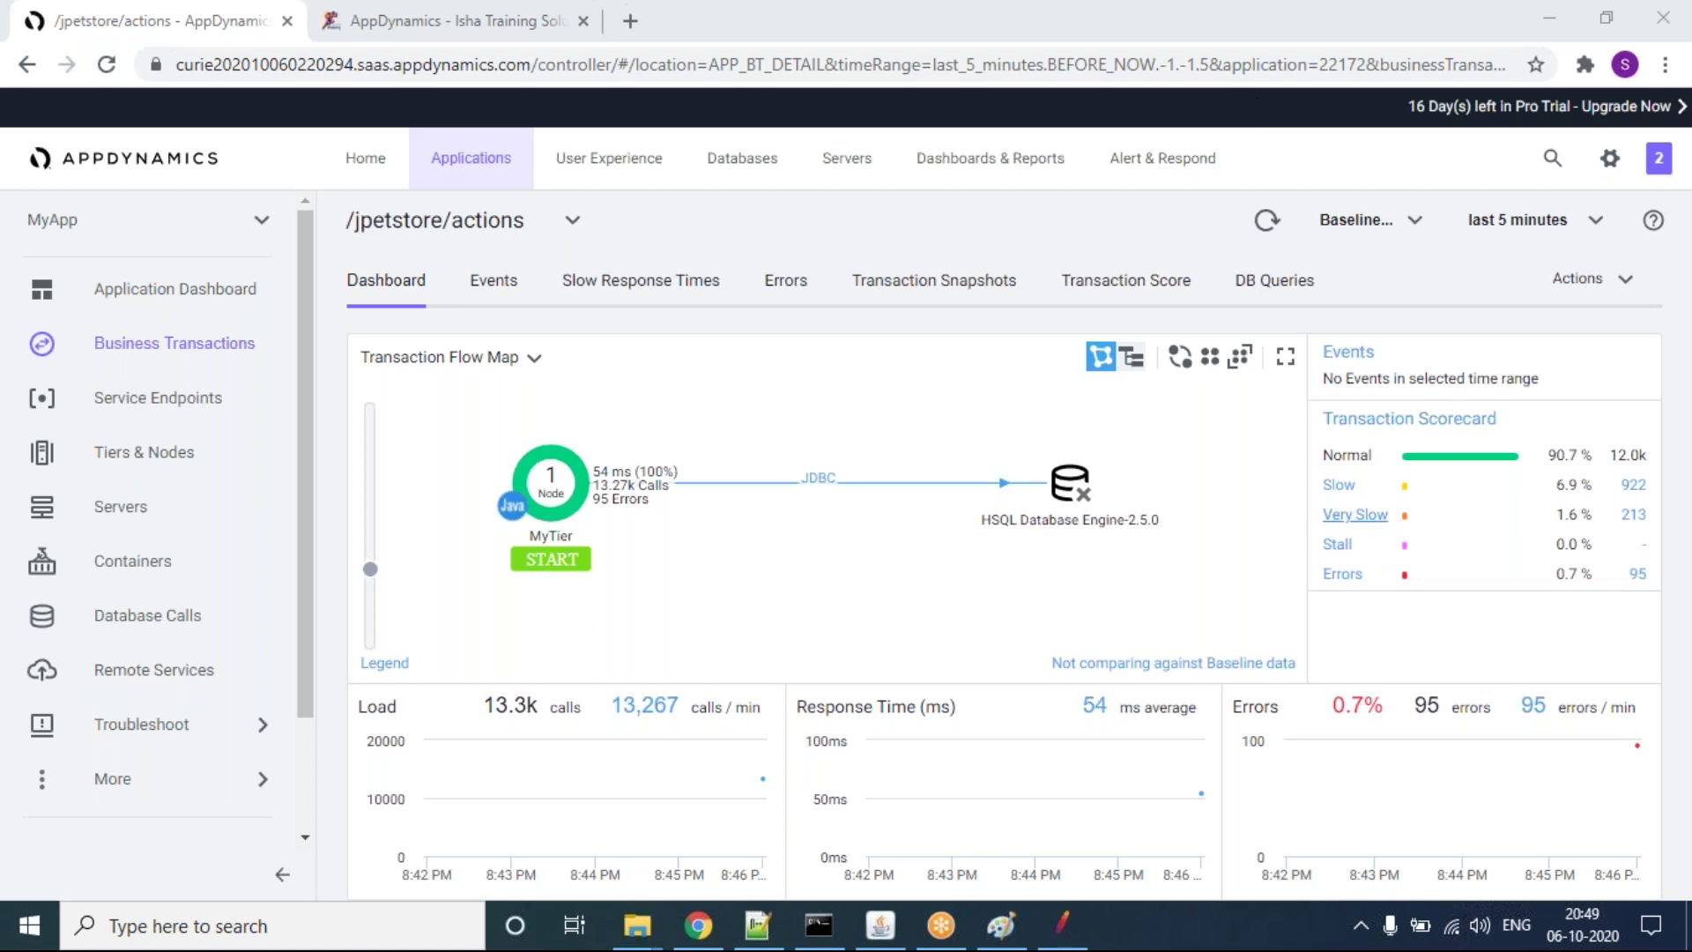
click(1362, 520)
click(1361, 520)
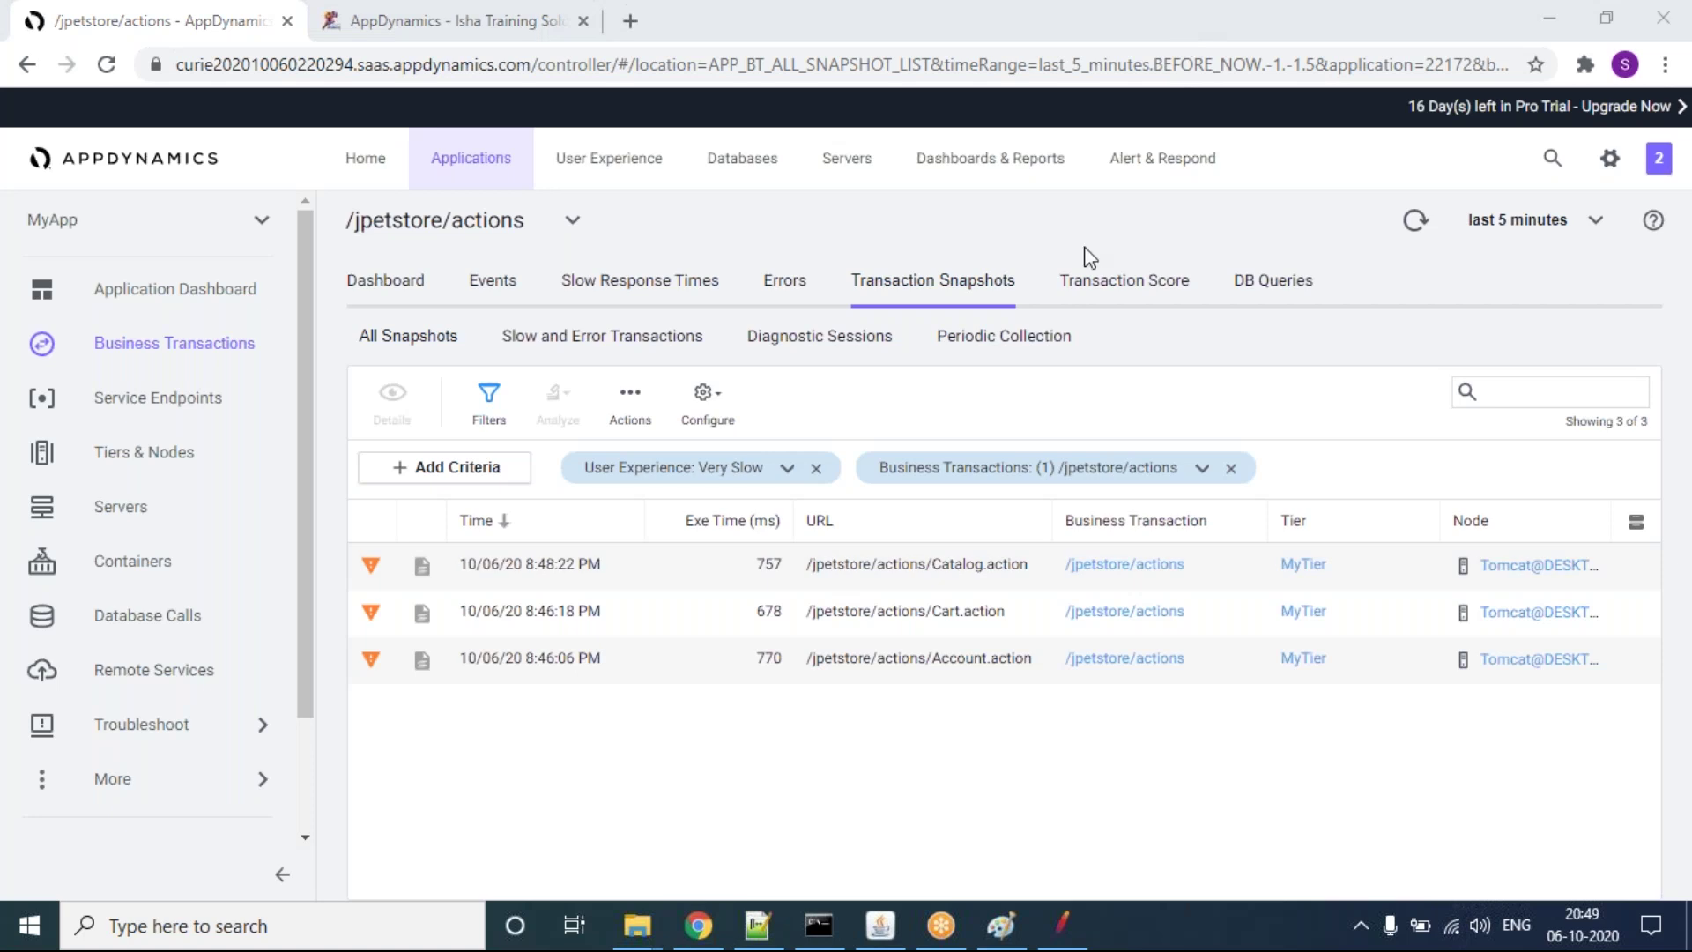
Step: Open the 757 ms Catalog.action snapshot to view its transaction overview
click(616, 562)
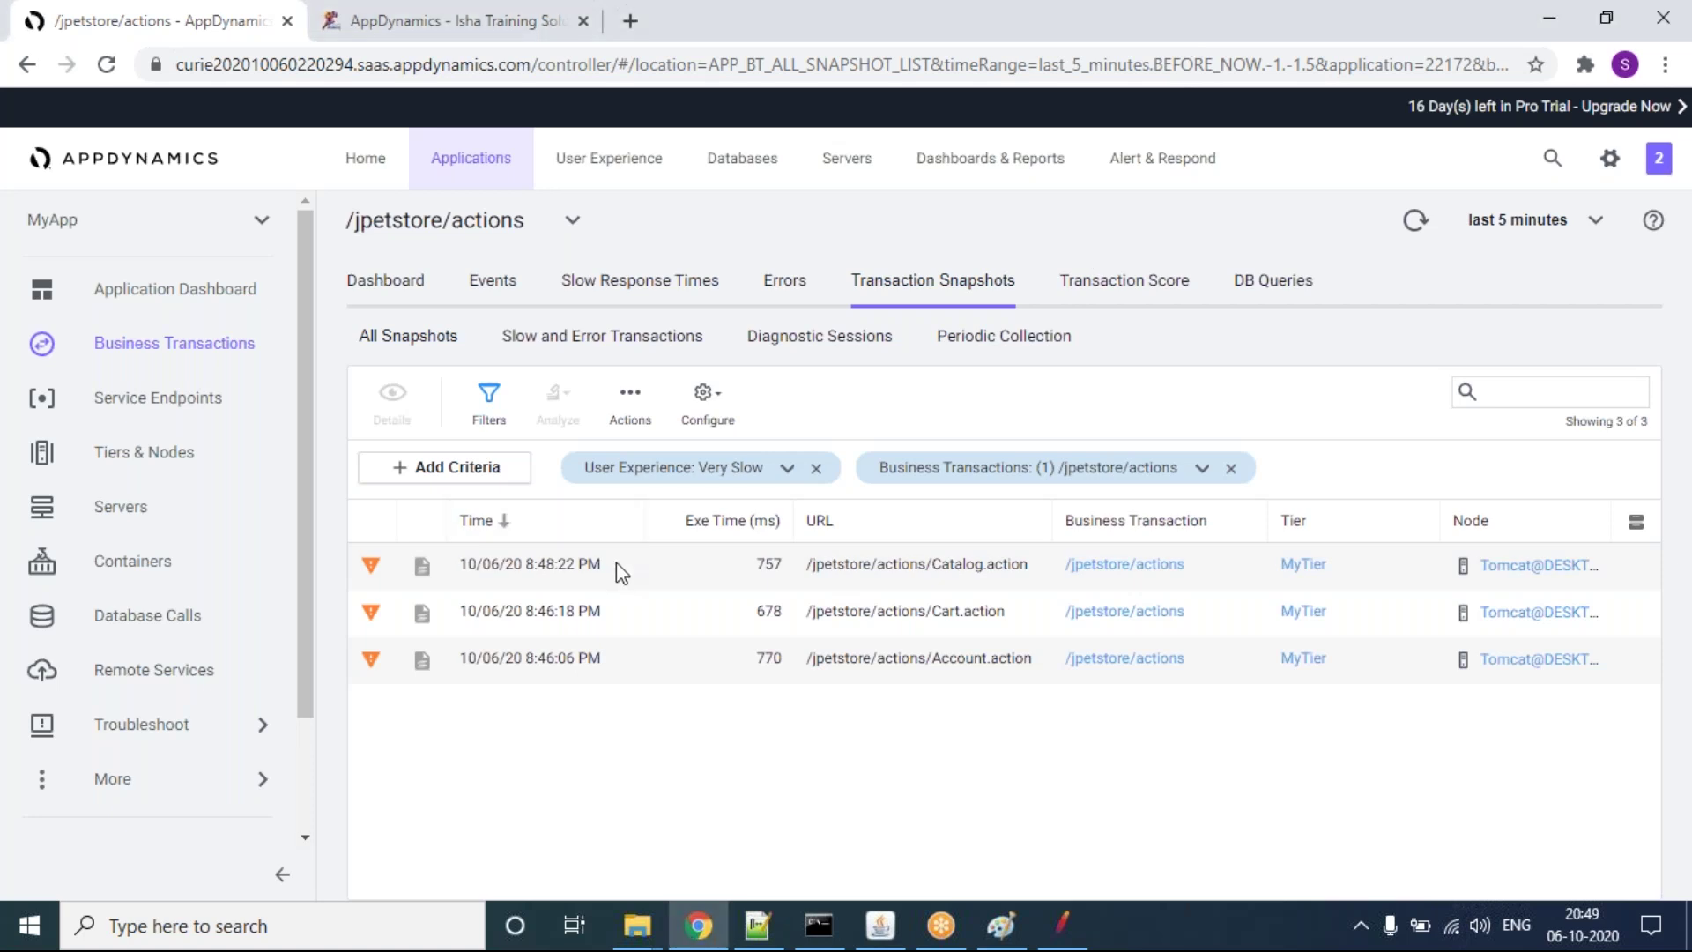
double_click(616, 562)
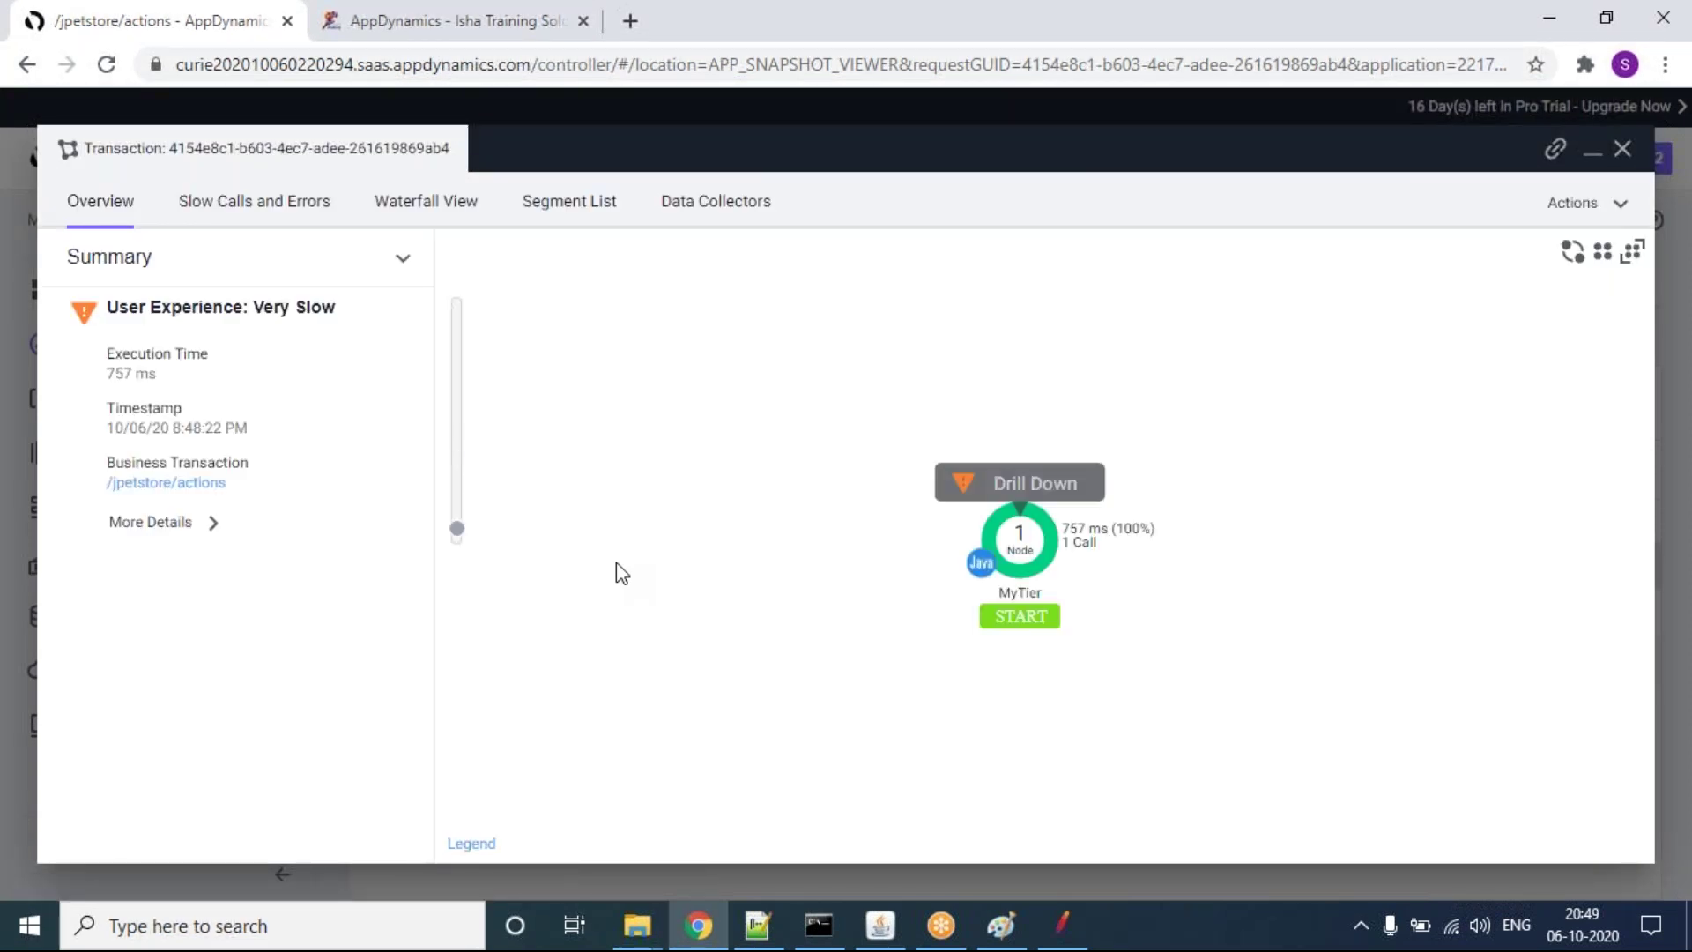
Step: Drill down into MyTier to show the Partial Call Graph with StripesDispatcher:service:160 at 100%
click(1022, 485)
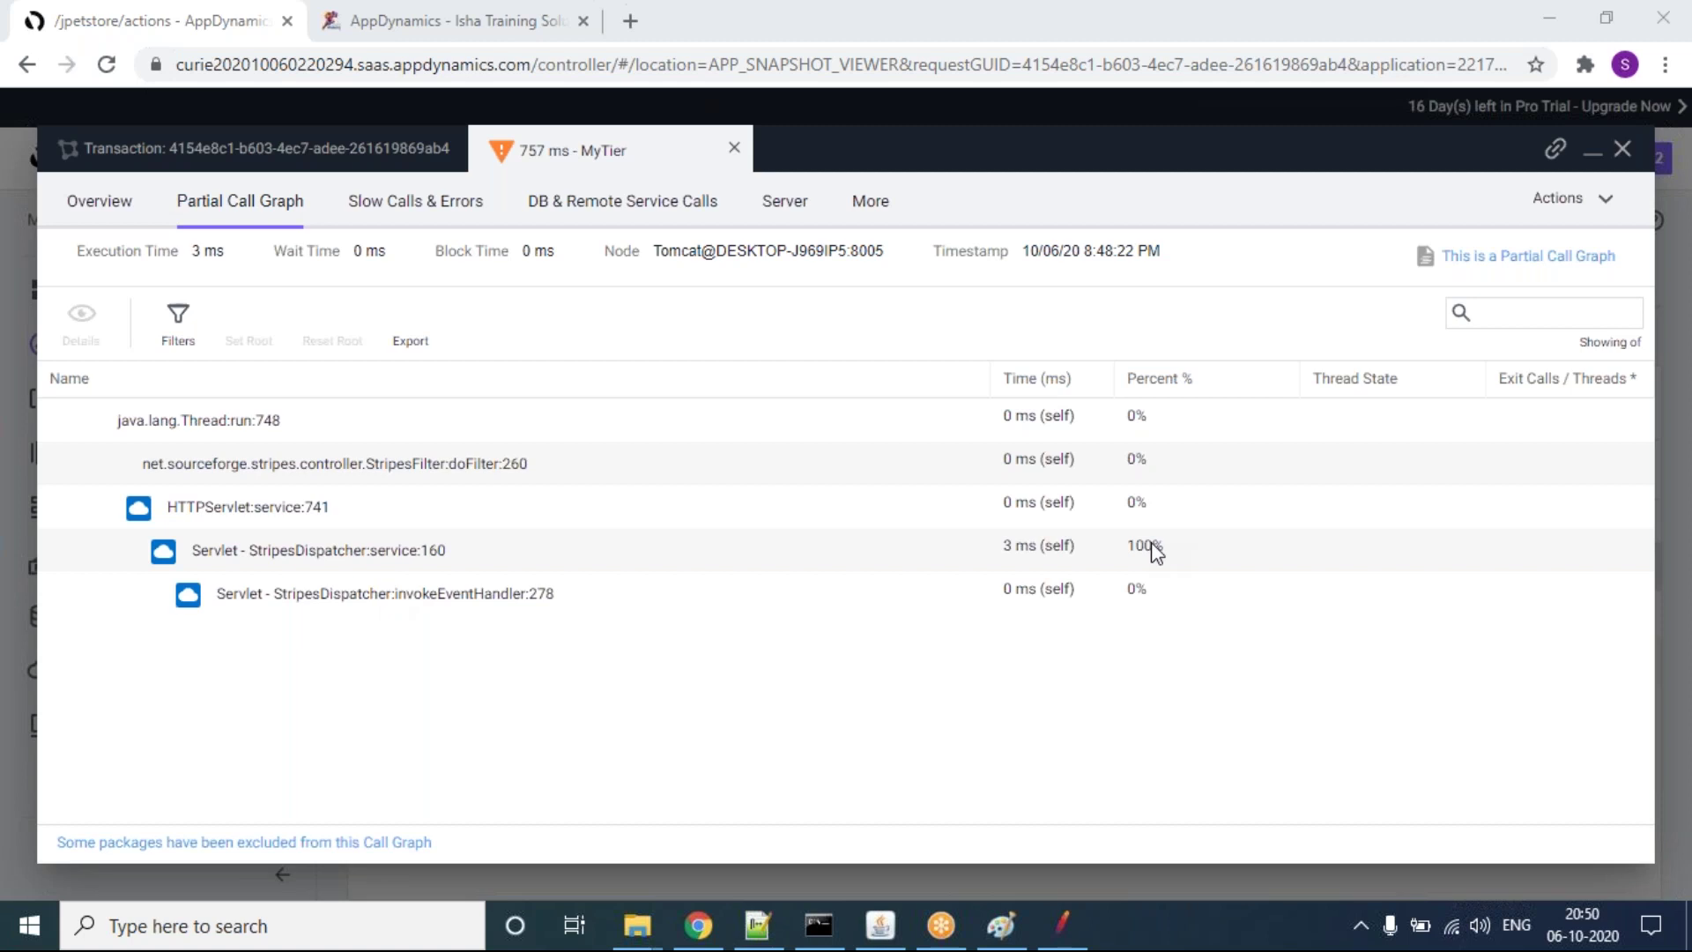
click(268, 554)
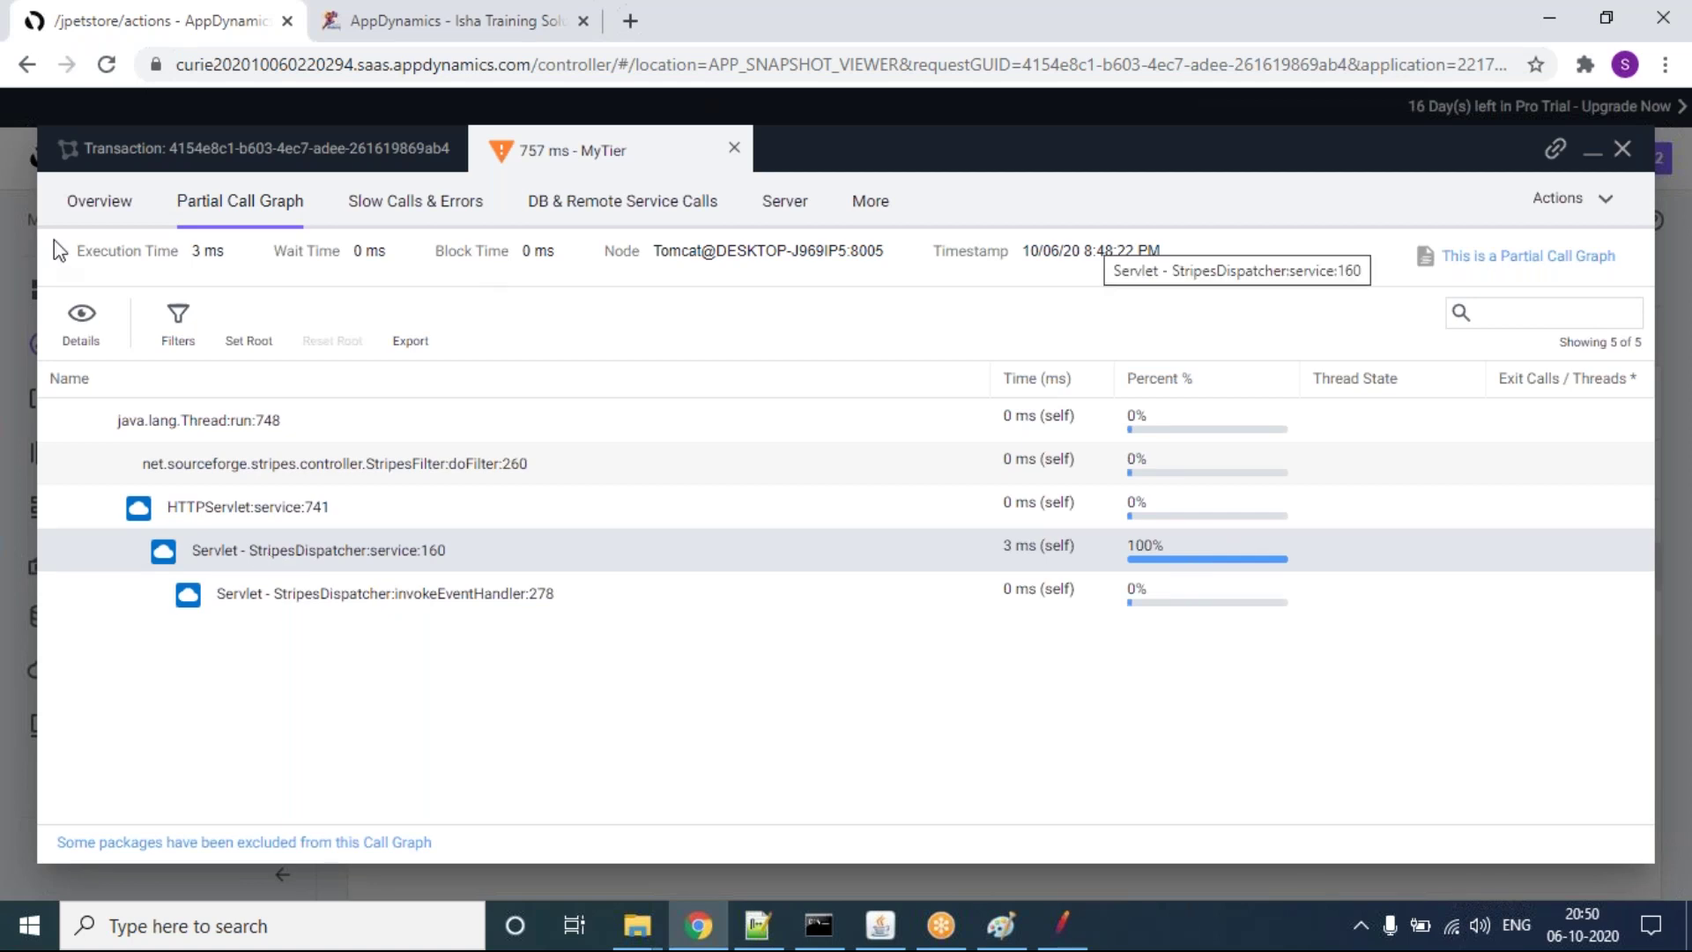
click(82, 317)
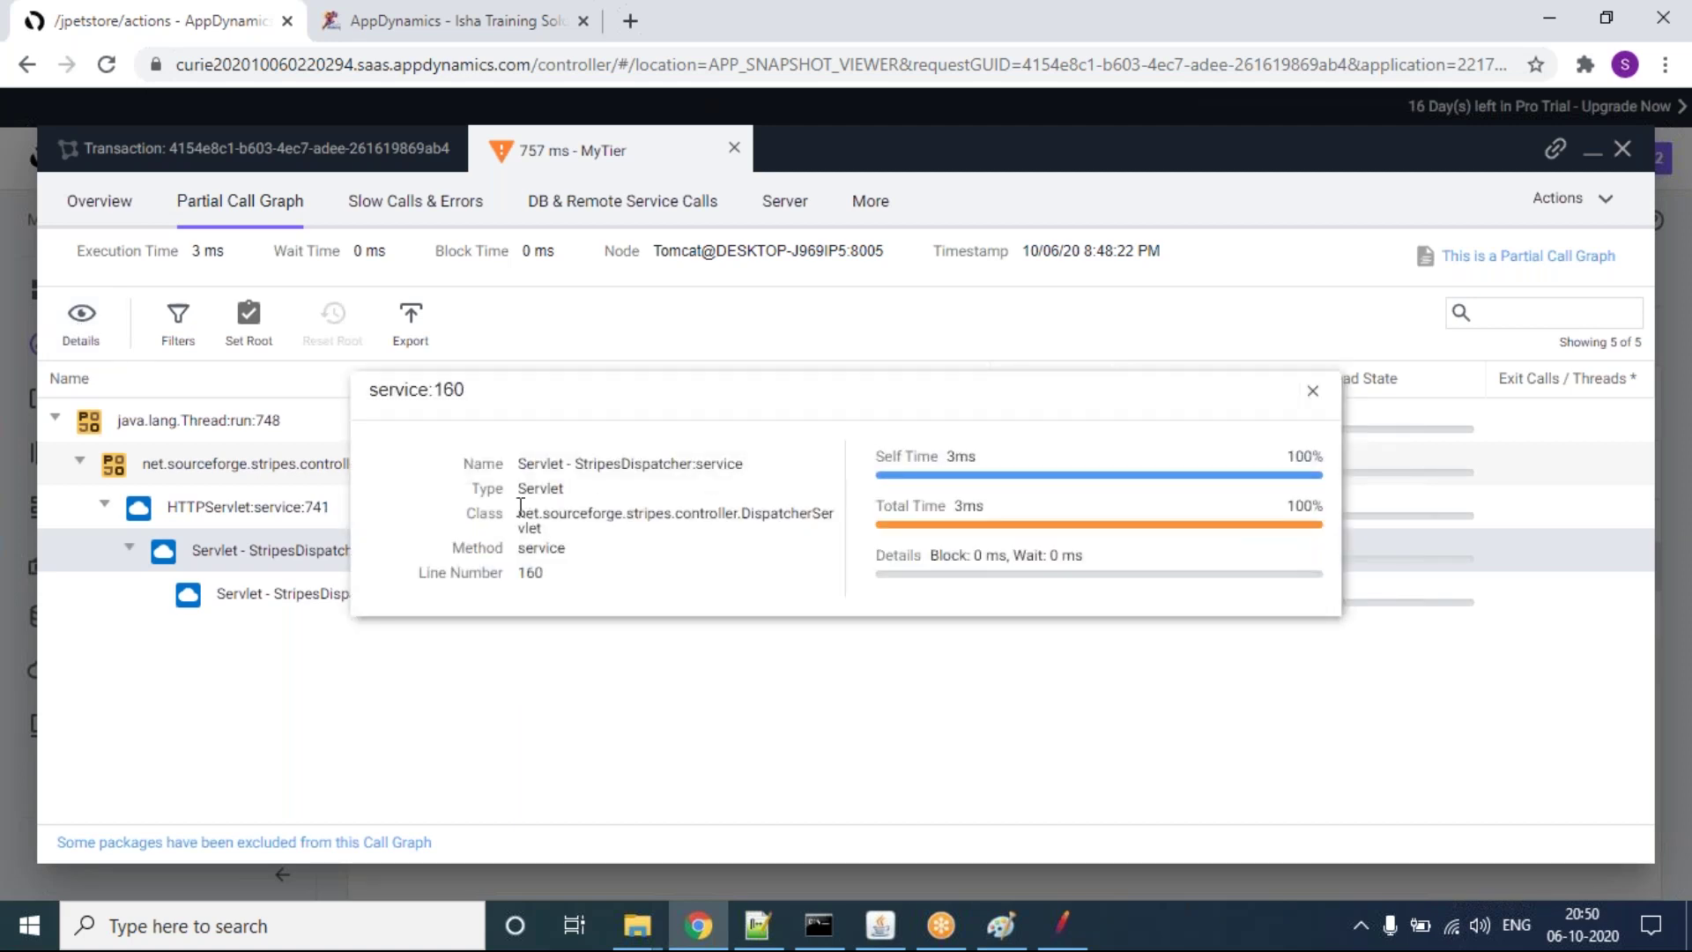
drag(518, 463, 735, 463)
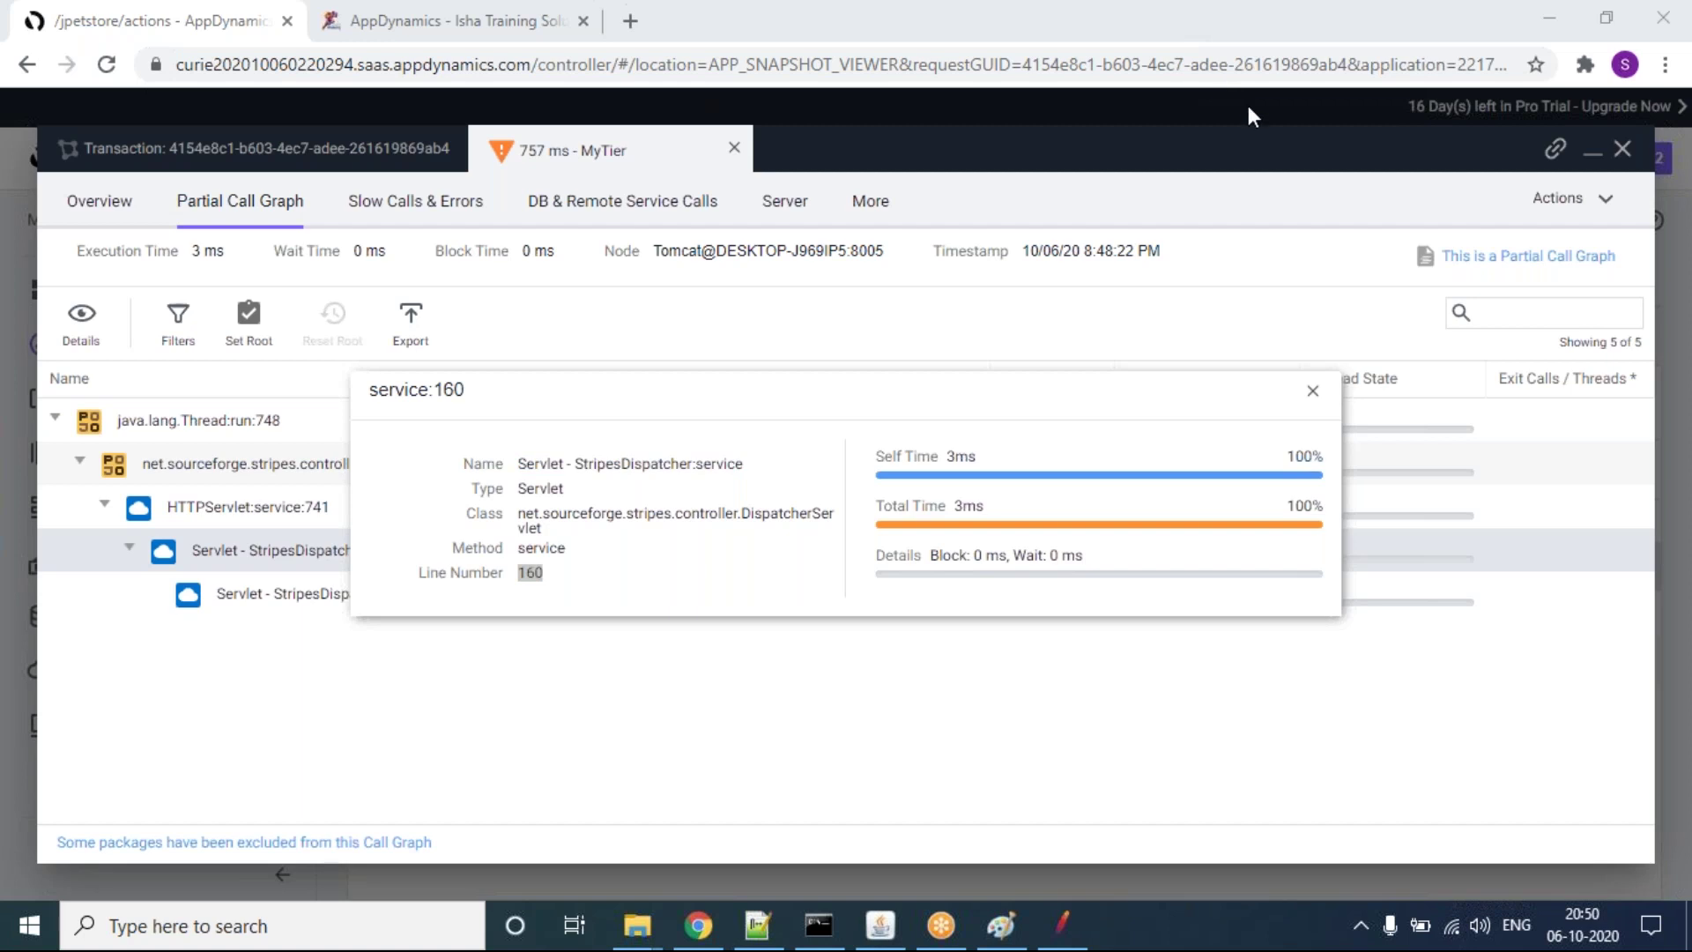
click(1310, 404)
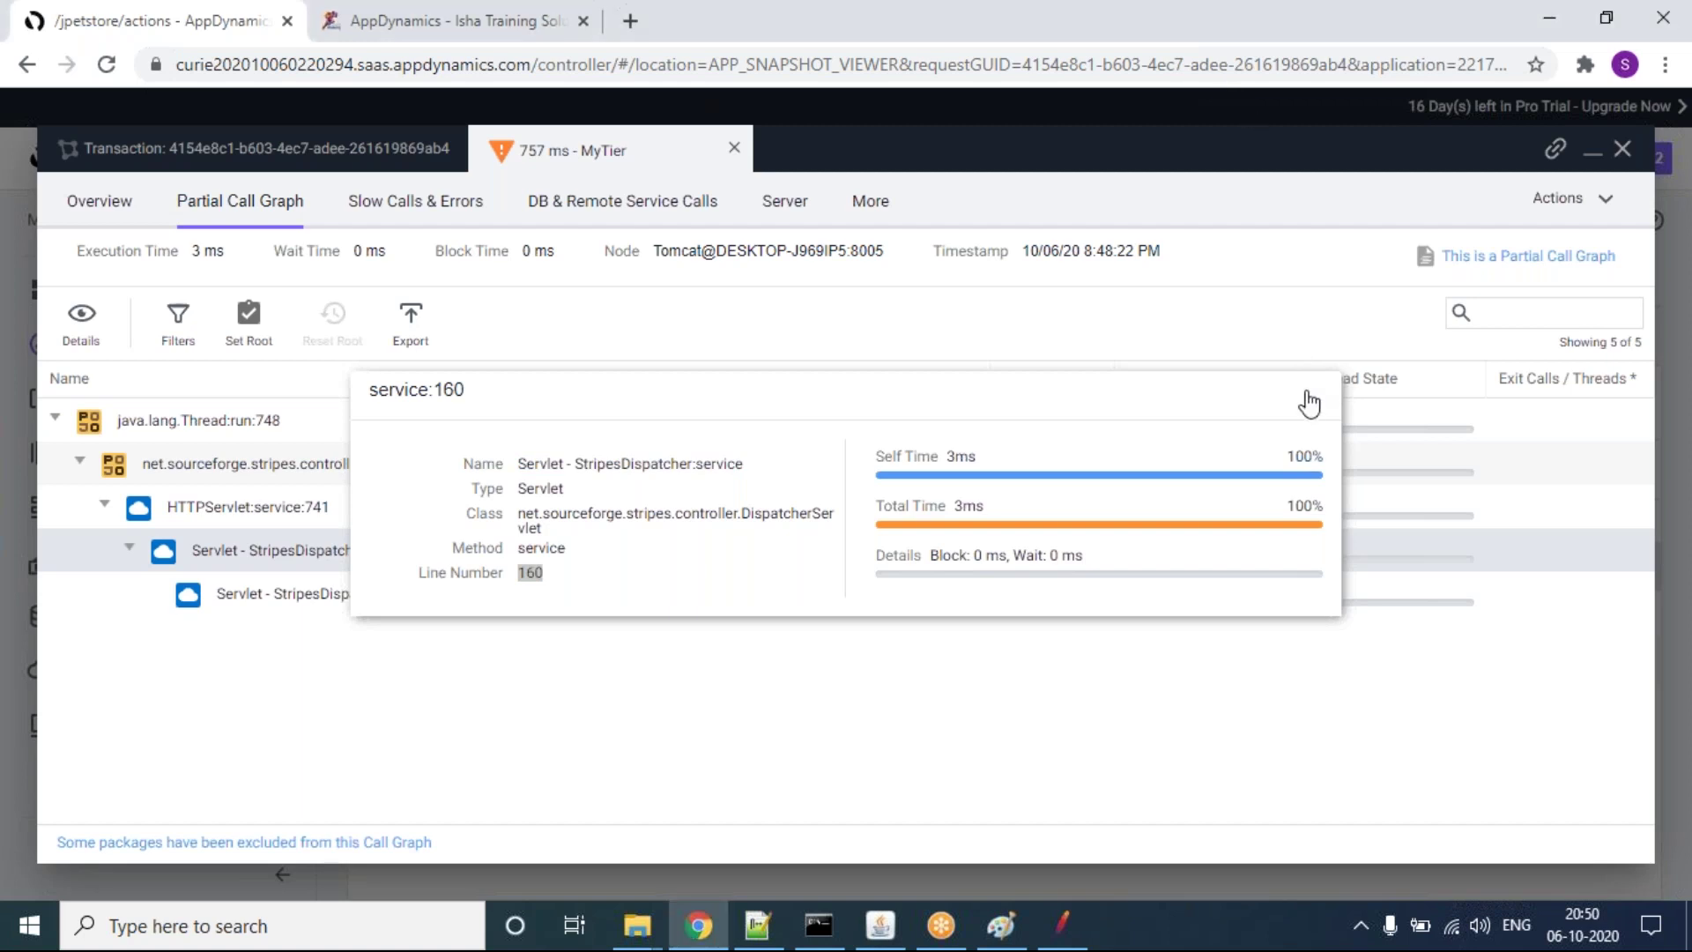
key(Escape)
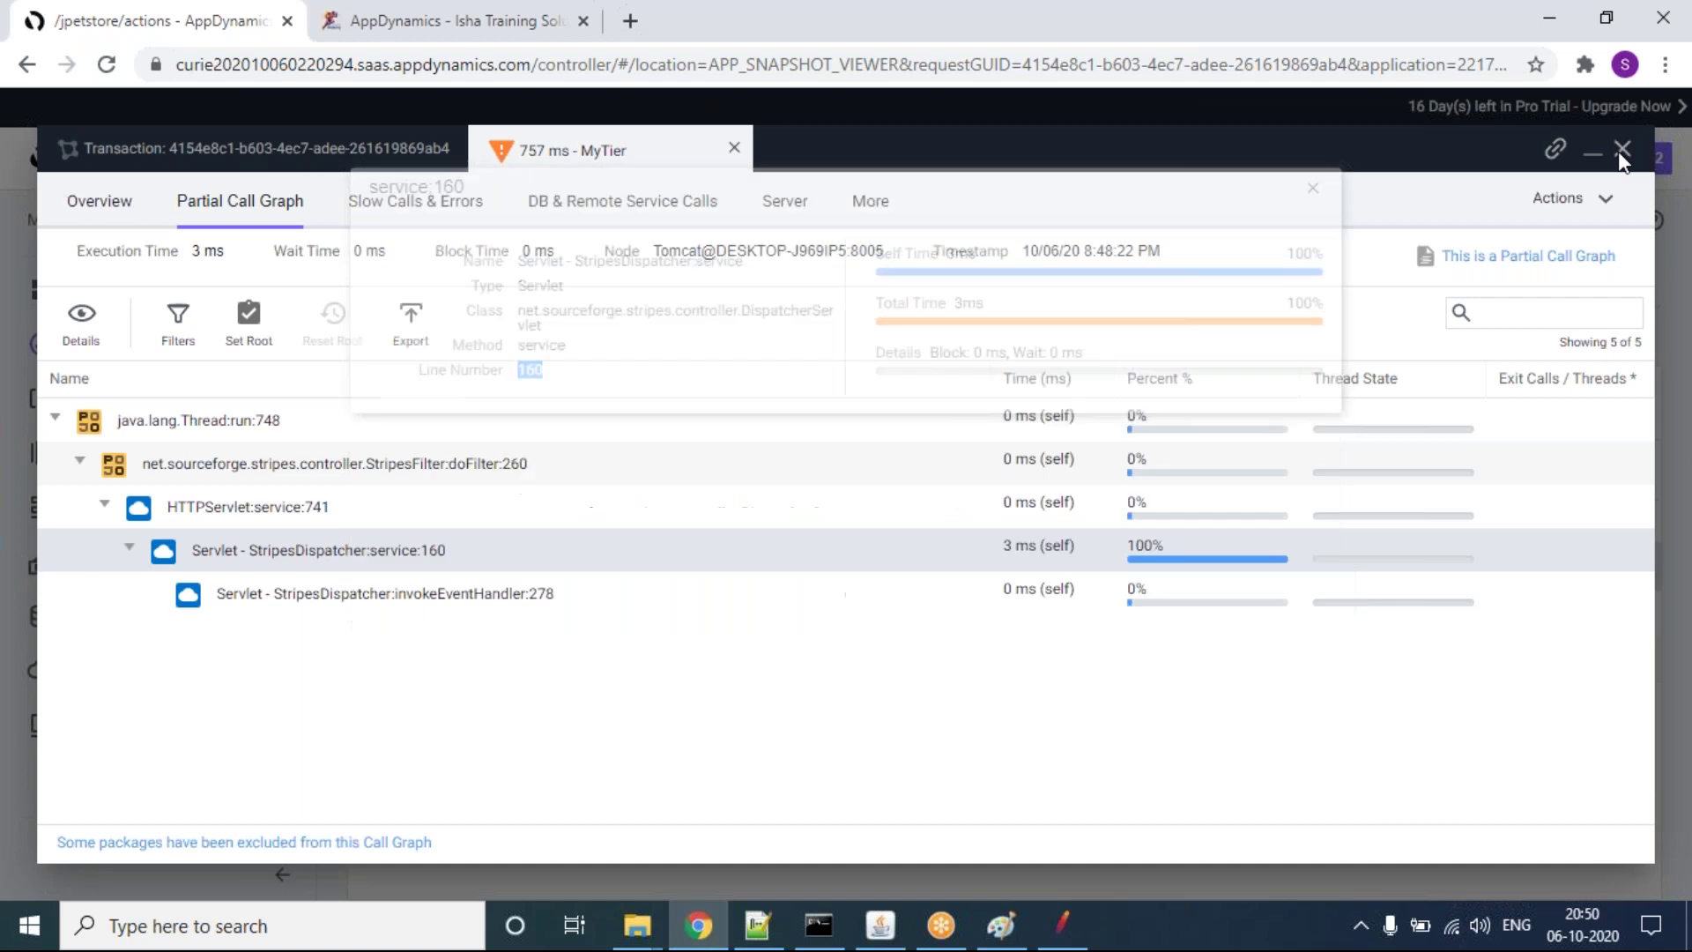
Step: Close the snapshot viewer to return to the 3 Very Slow snapshots
click(1622, 148)
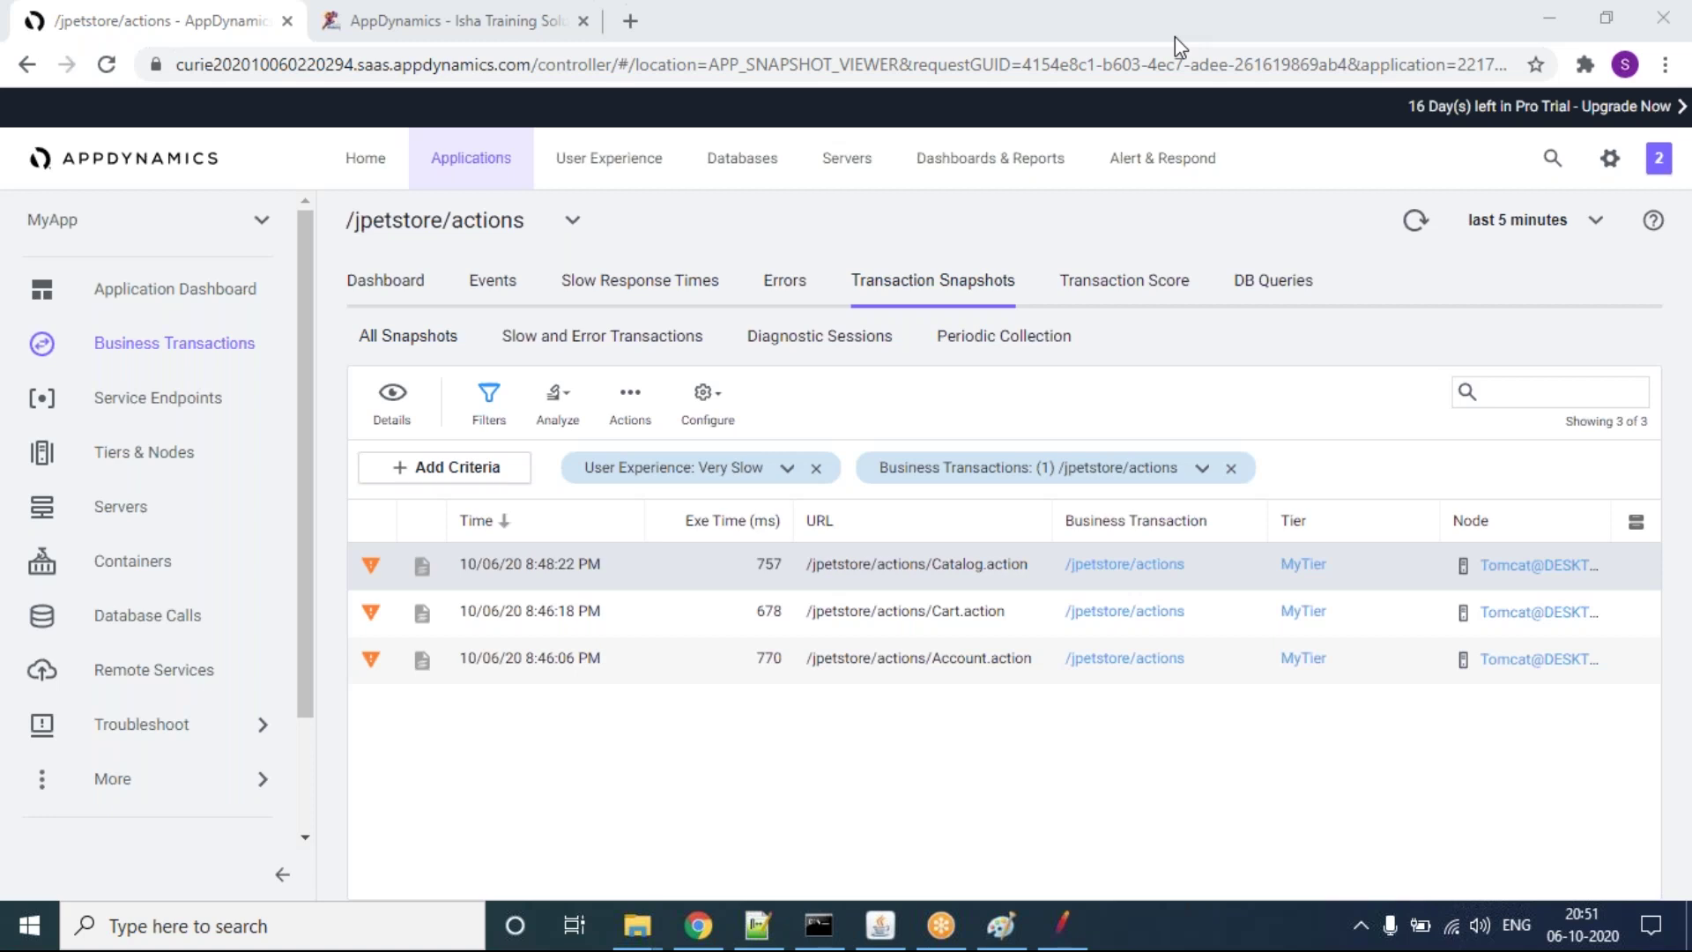
Step: Switch to the AppDynamics - Isha Training tab and scroll to the enrollment and 129 USD pricing section
click(415, 32)
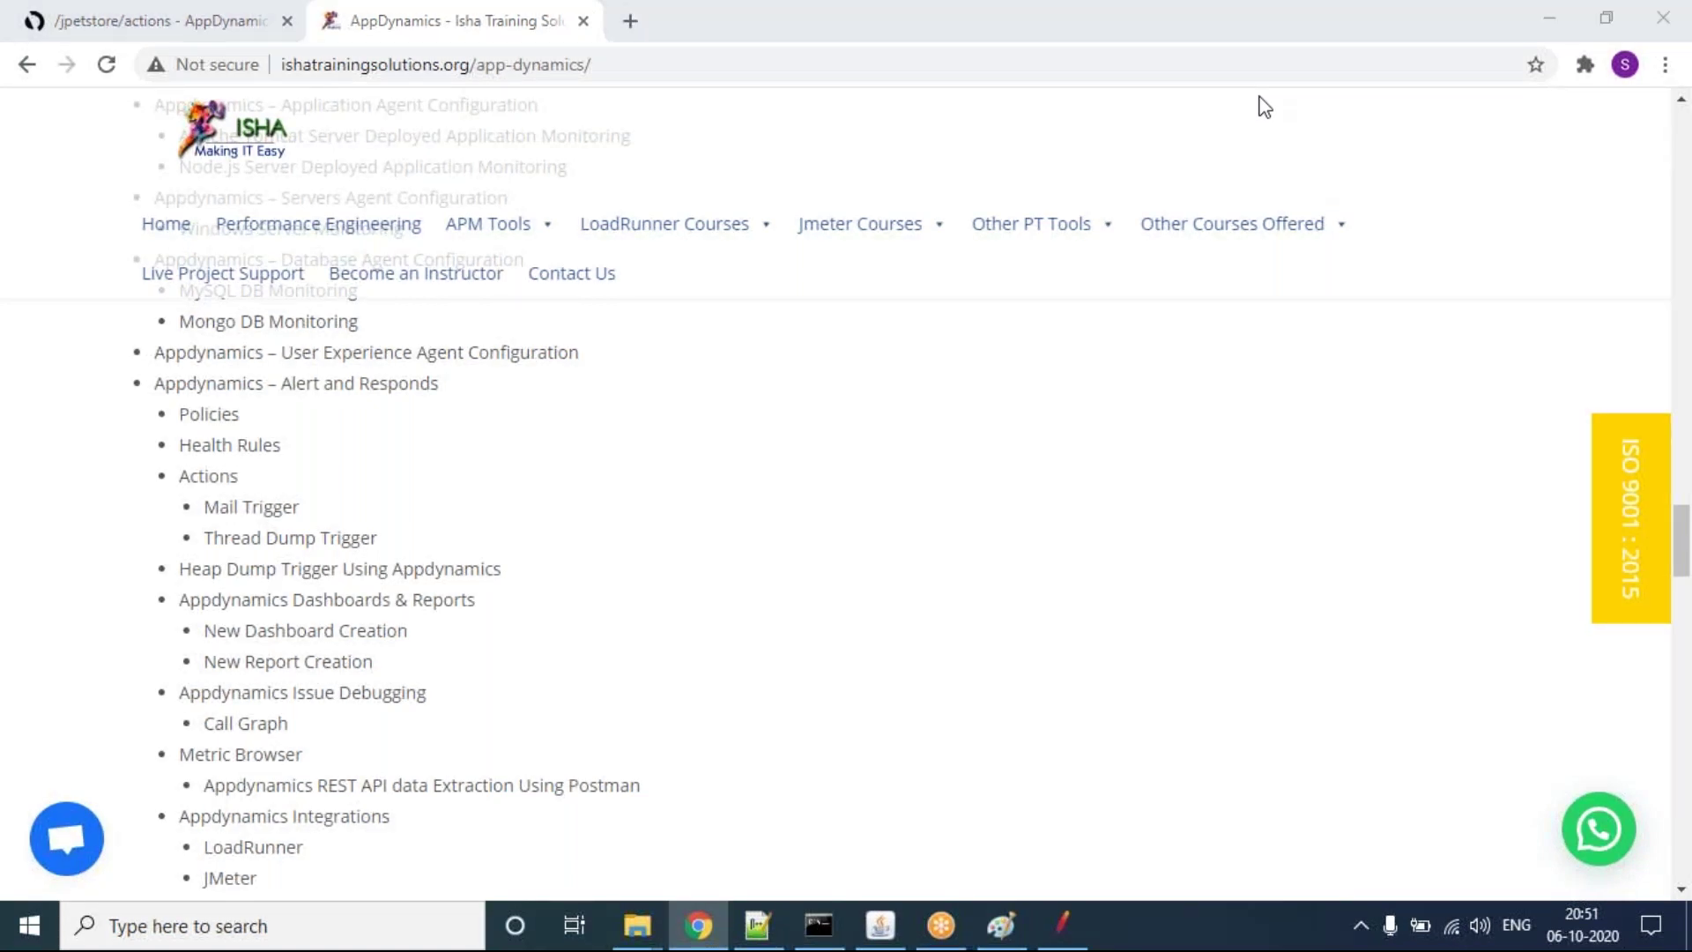
drag(1682, 540, 1683, 573)
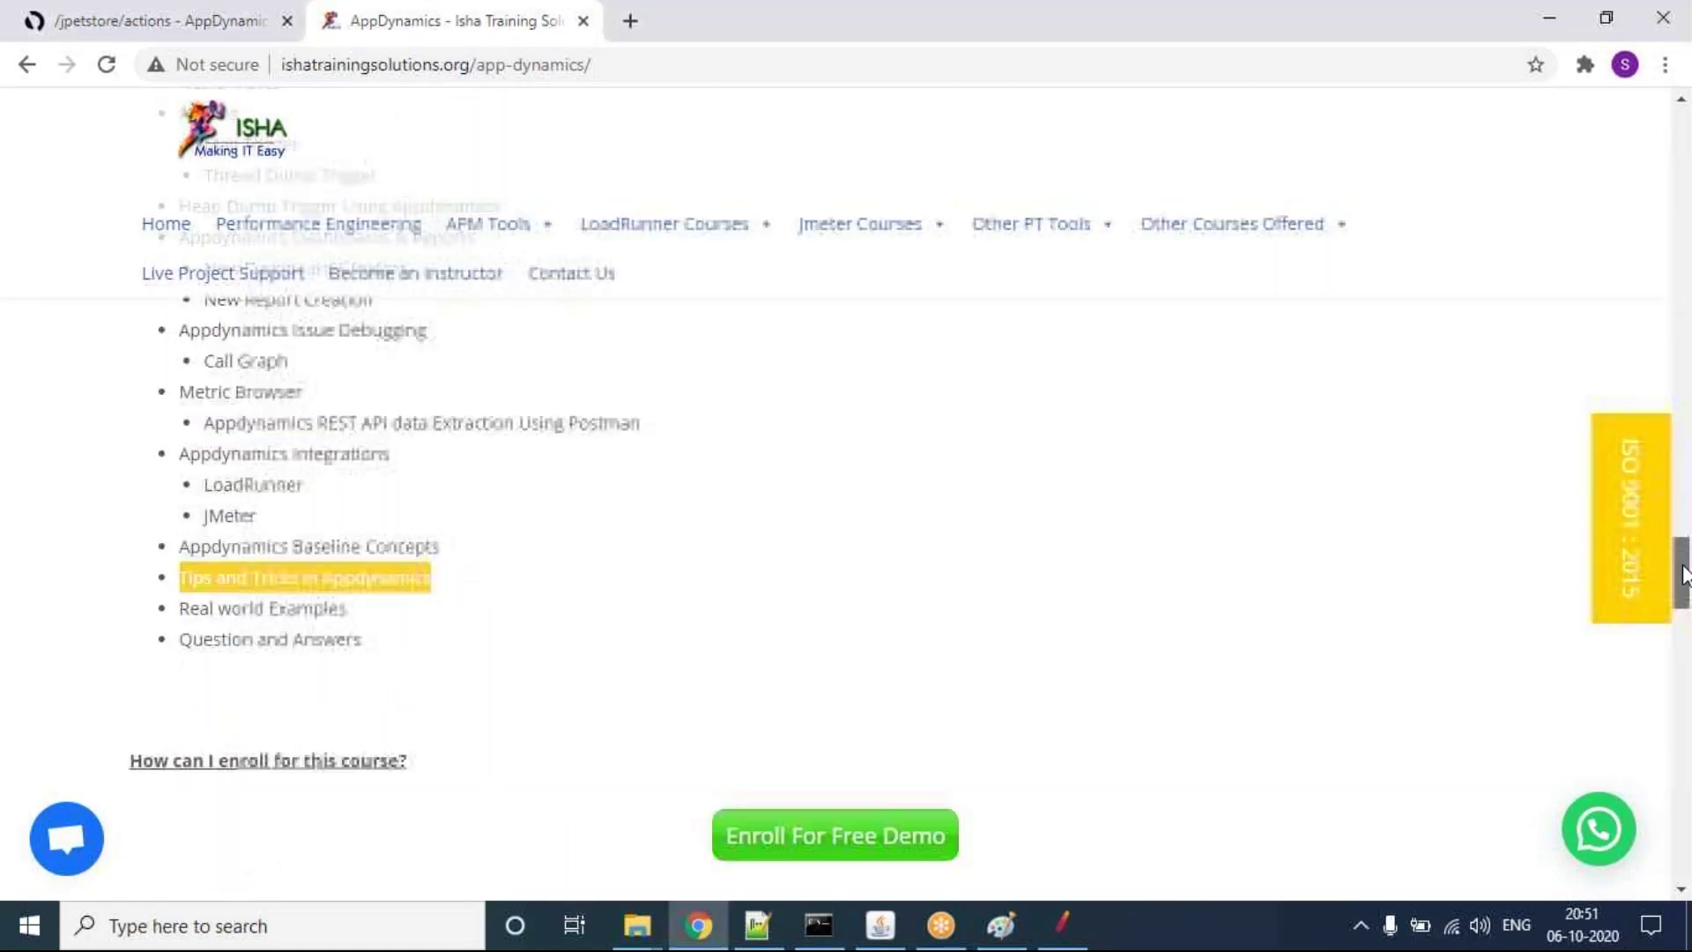
scroll(829, 360, down, 3)
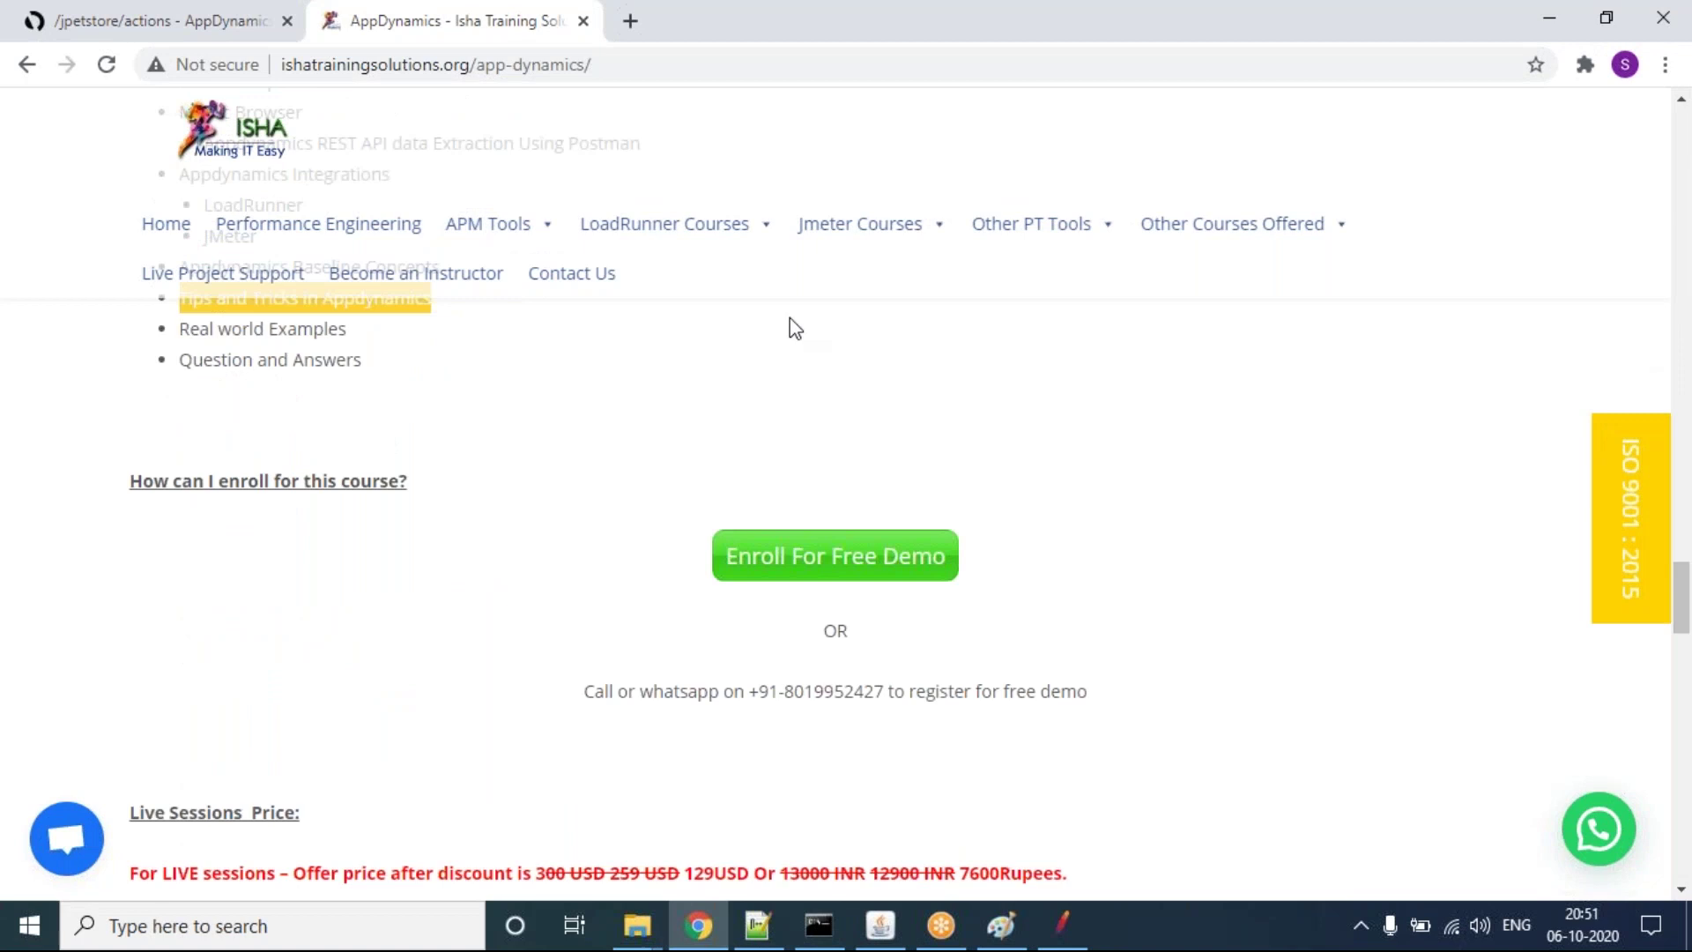
click(632, 69)
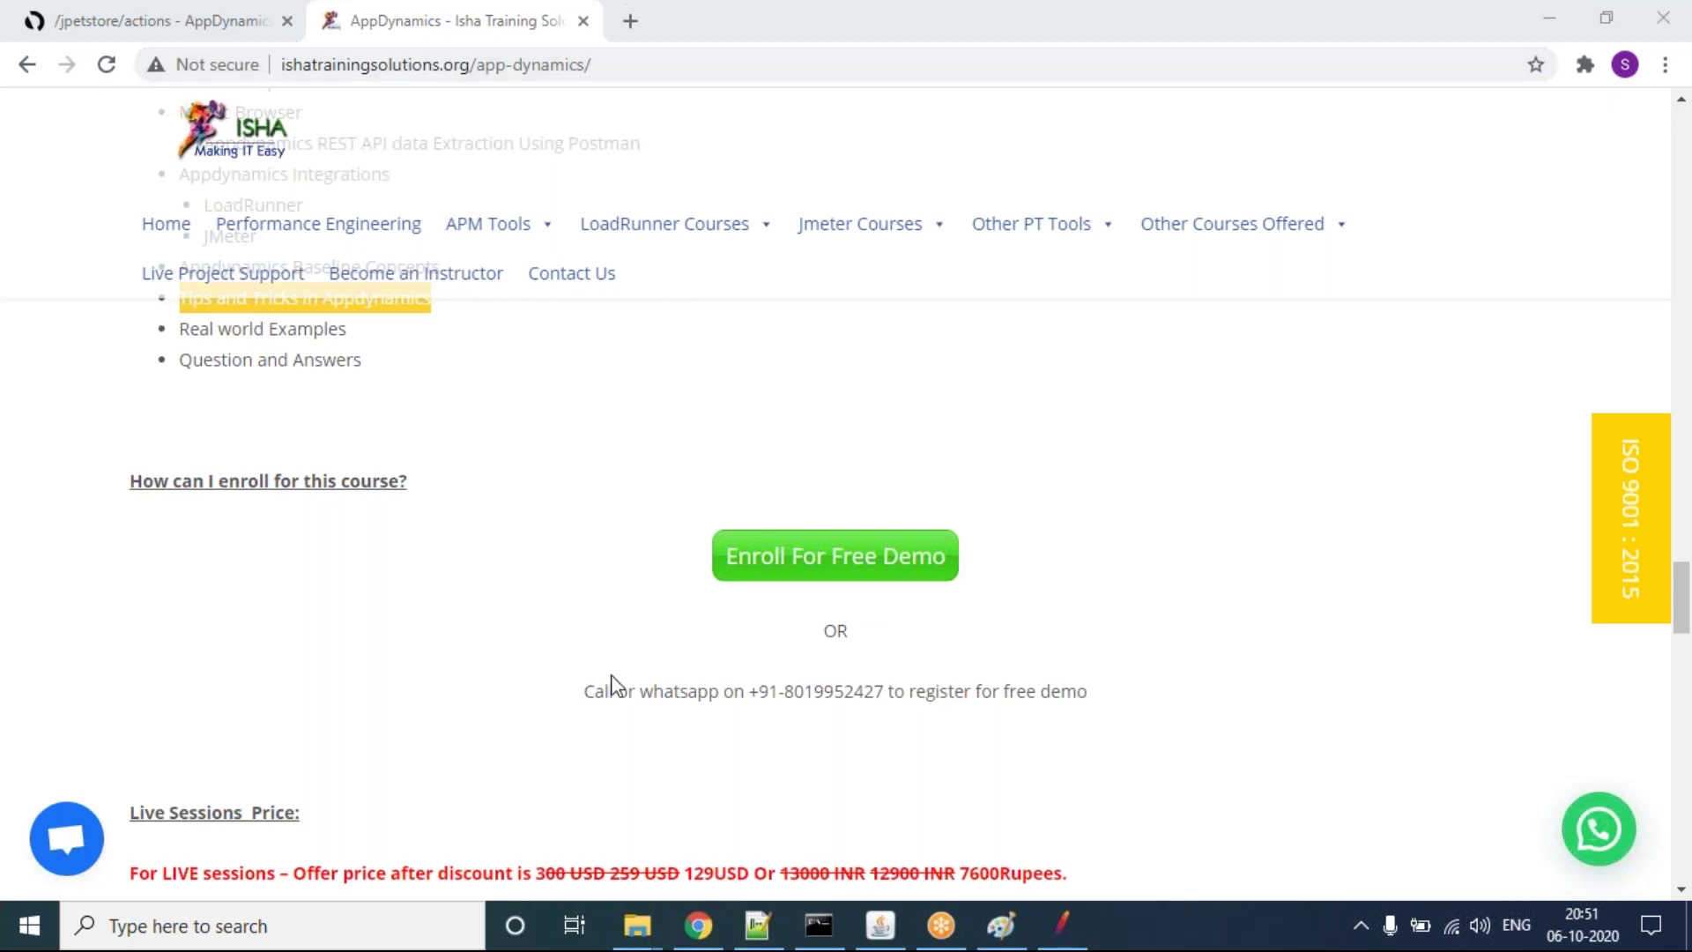
Step: Select the call or WhatsApp phone number for free demo registration
double_click(809, 683)
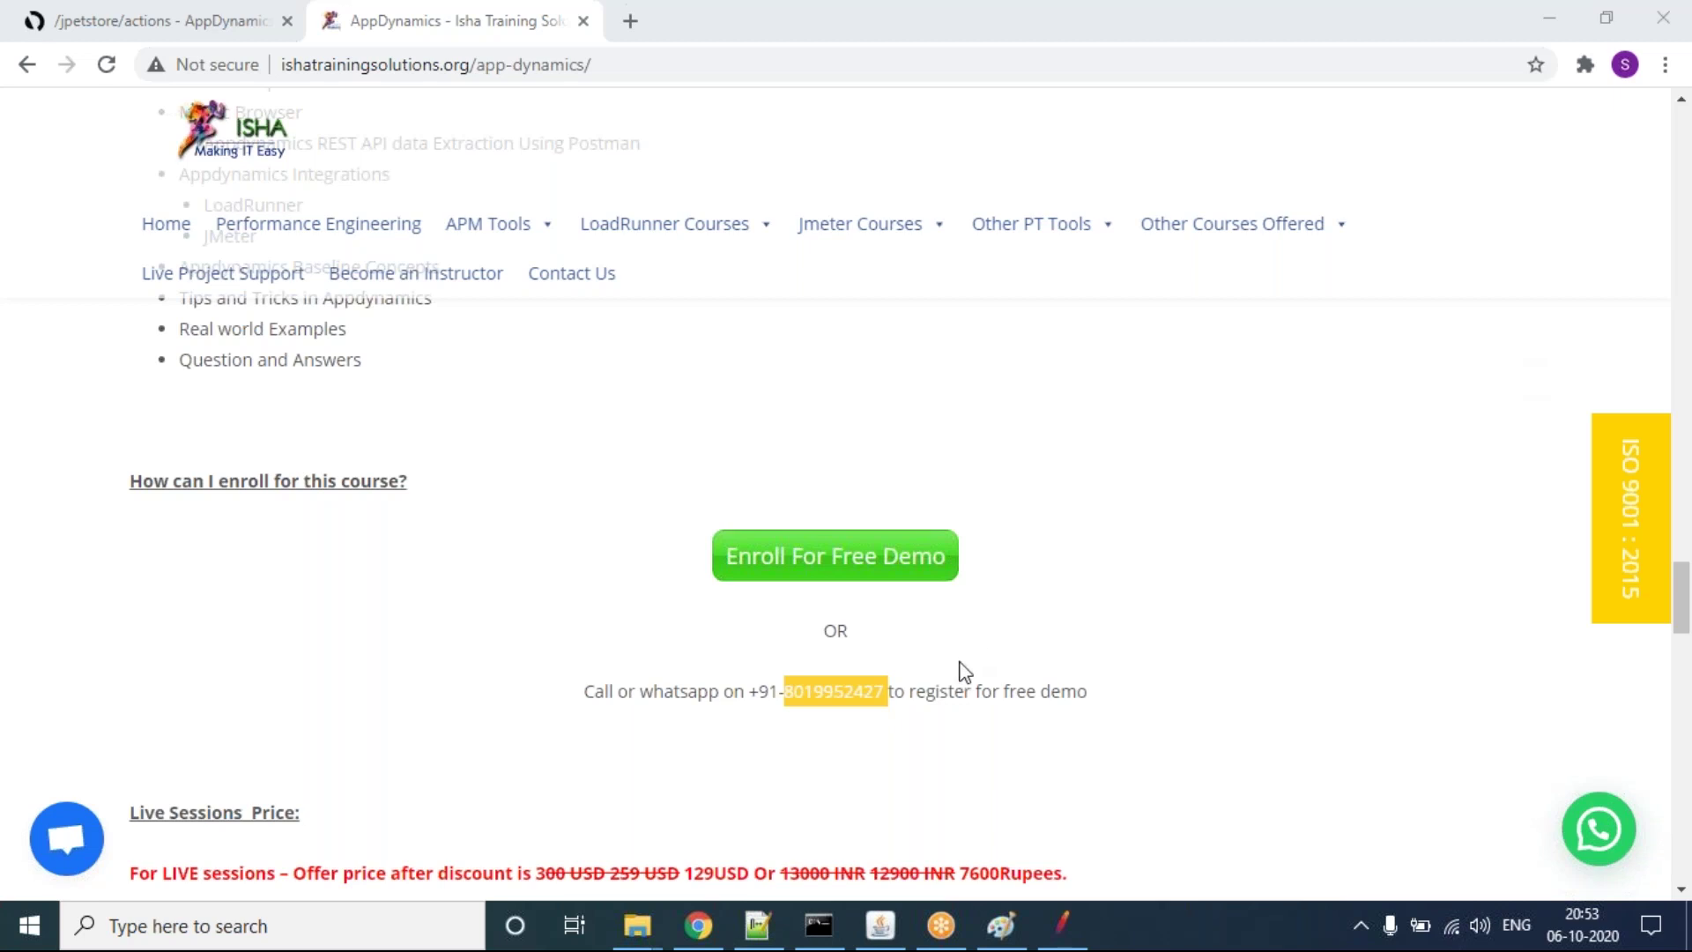
Step: Record the free demo contact phone number on line 22 of Notepad++'s new 2 note, then return to Chrome
click(772, 925)
key(Return)
key(Return)
key(Return)
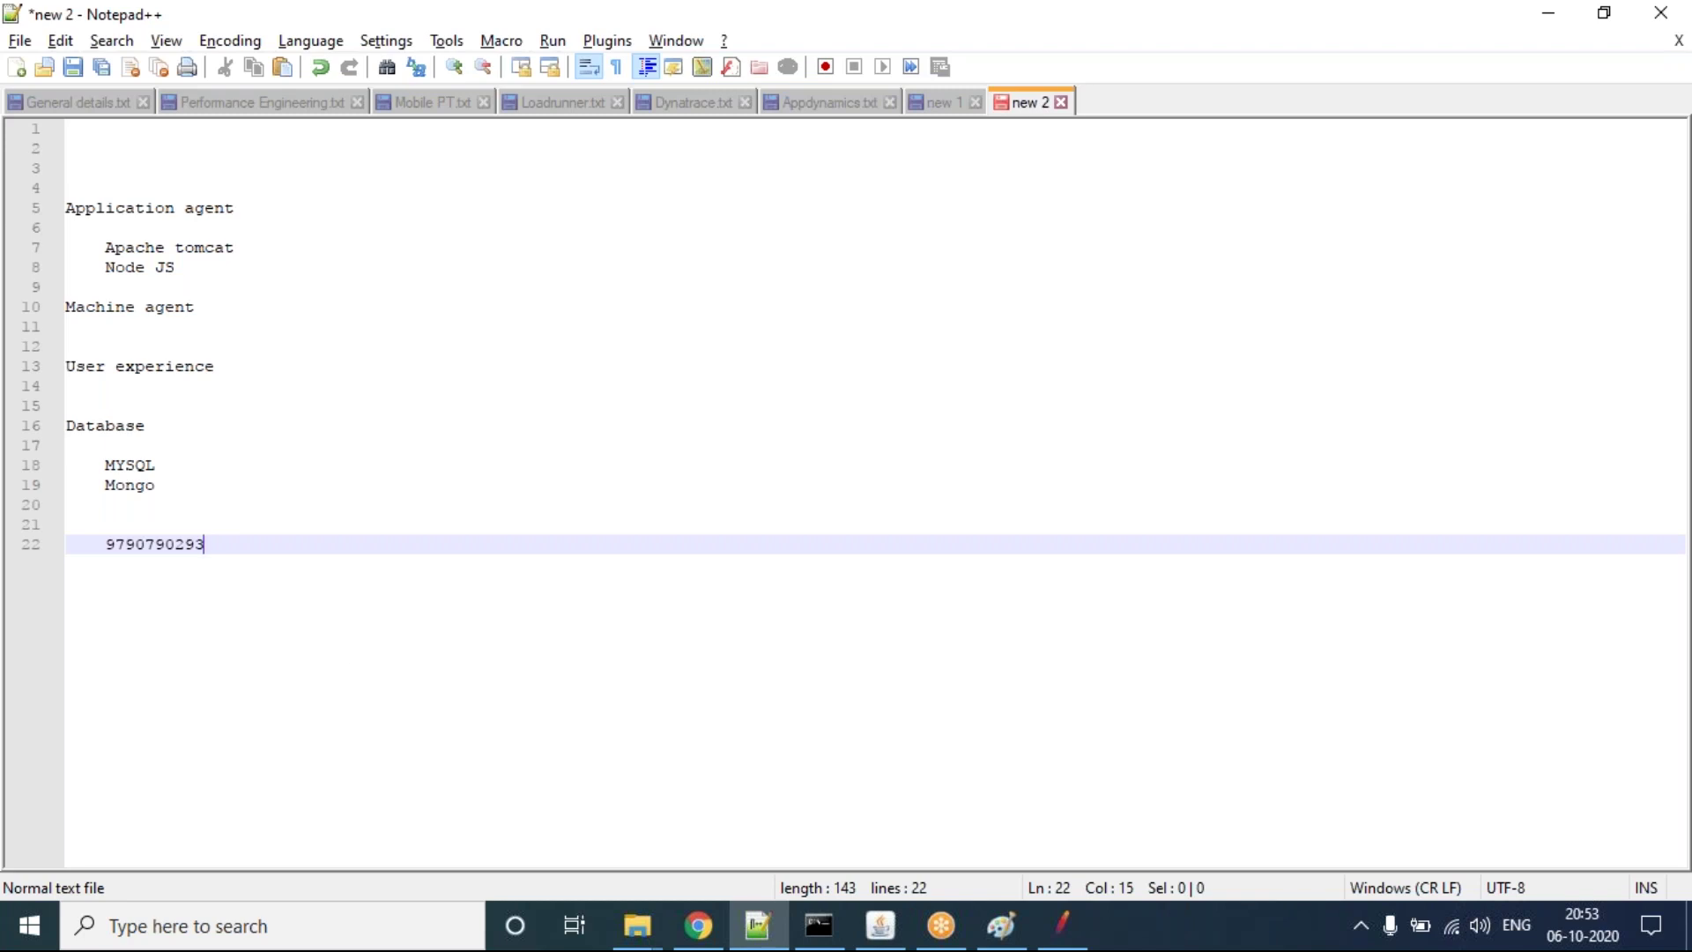
click(695, 940)
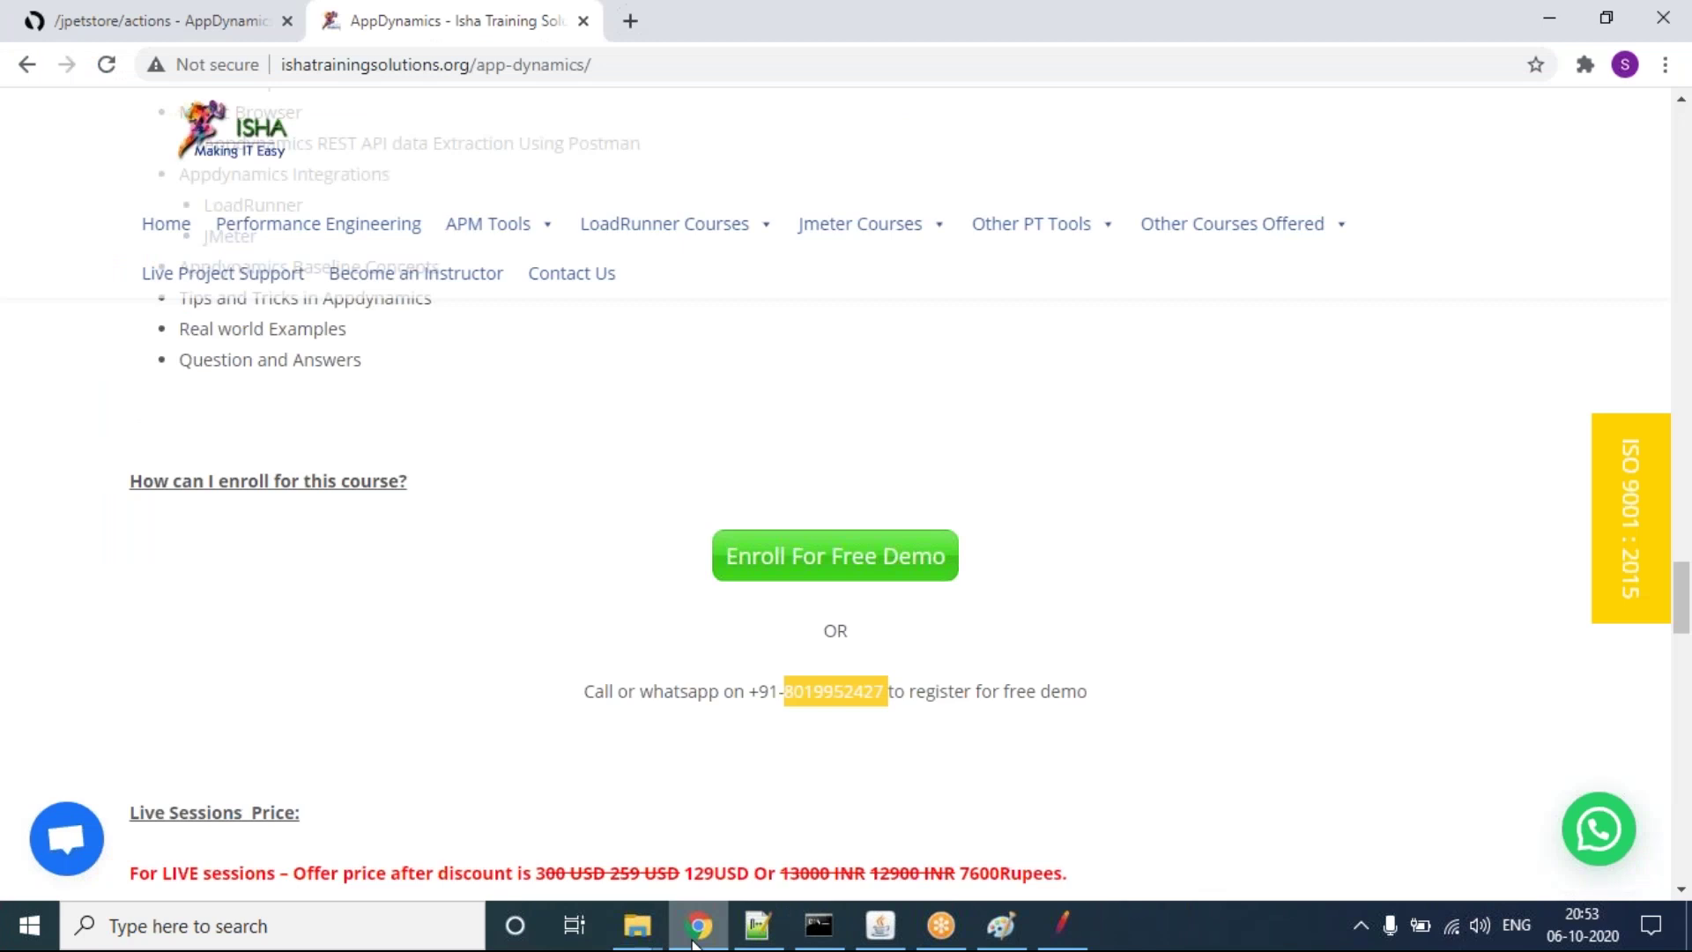